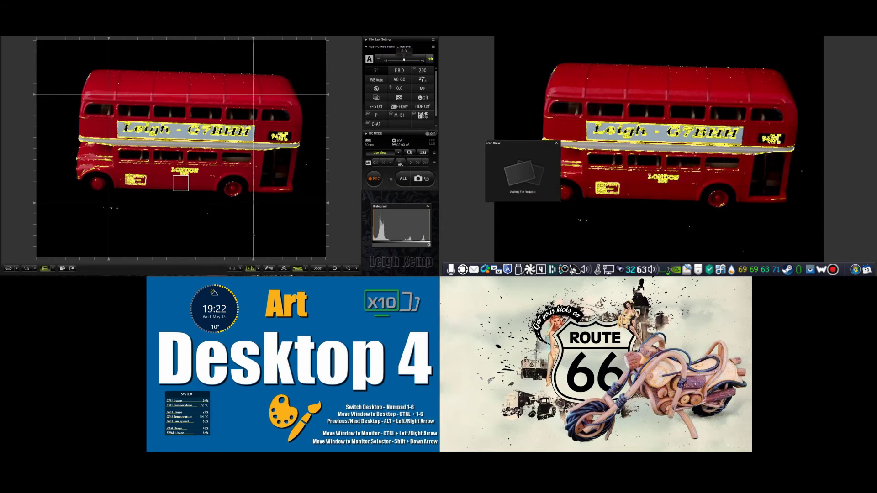
# Raise the camera's exposure compensation in steps to +3.3
pyautogui.click(429, 60)
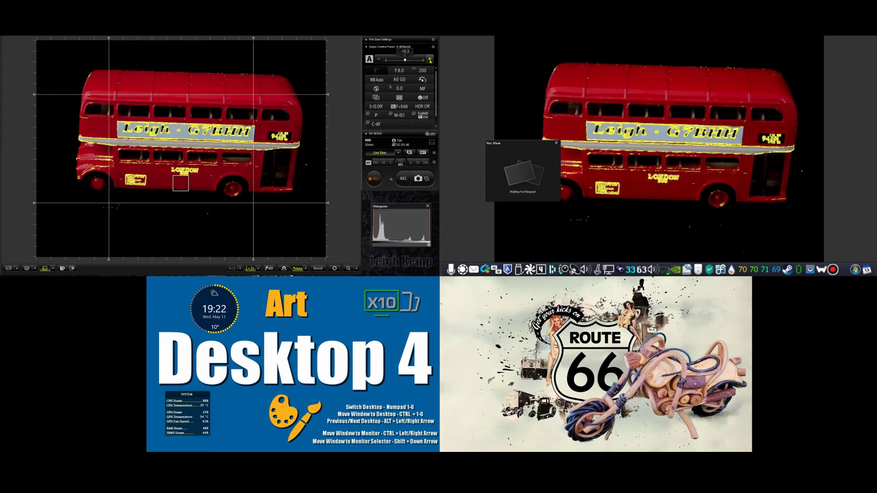
pyautogui.click(430, 60)
pyautogui.click(429, 60)
pyautogui.click(429, 60)
pyautogui.click(430, 60)
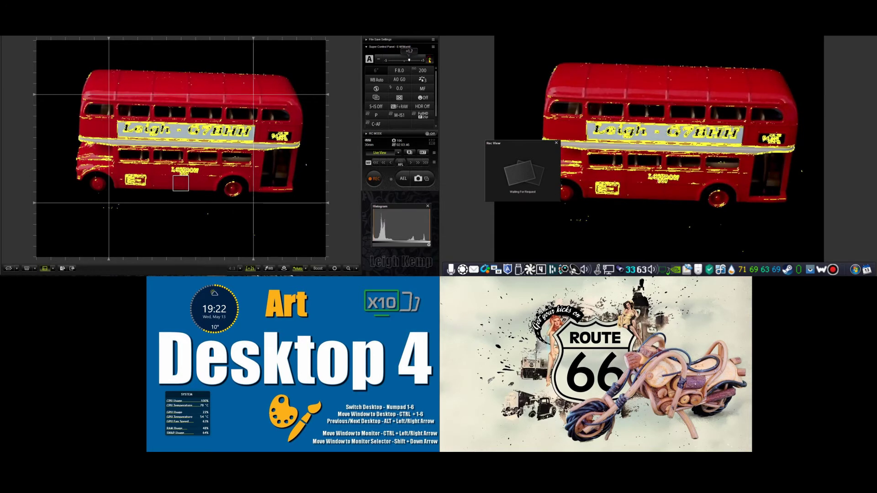
pyautogui.click(430, 59)
pyautogui.click(430, 60)
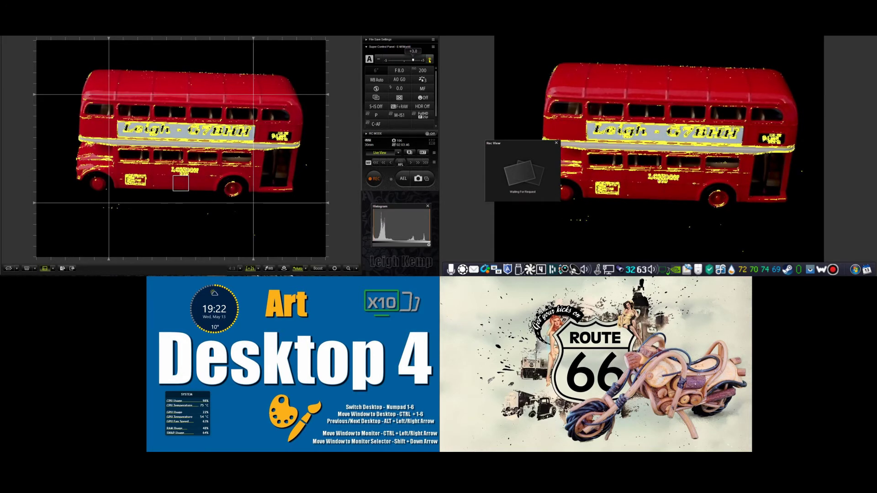
pyautogui.click(429, 60)
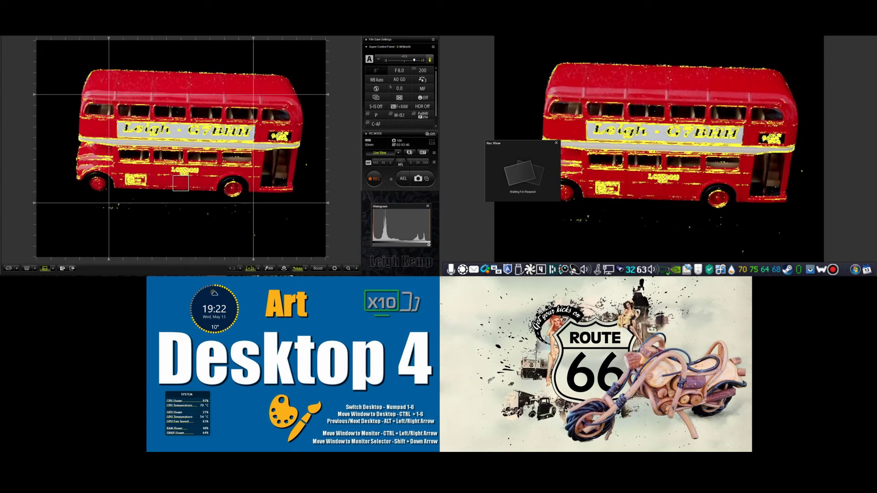
# Lower the camera's exposure compensation to +0.3
pyautogui.moveTo(409, 61)
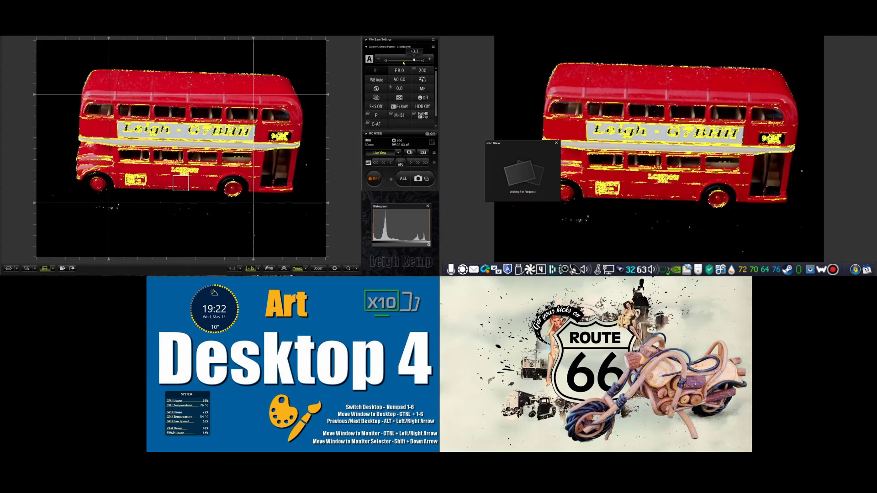
pyautogui.scroll(-6, 405, 63)
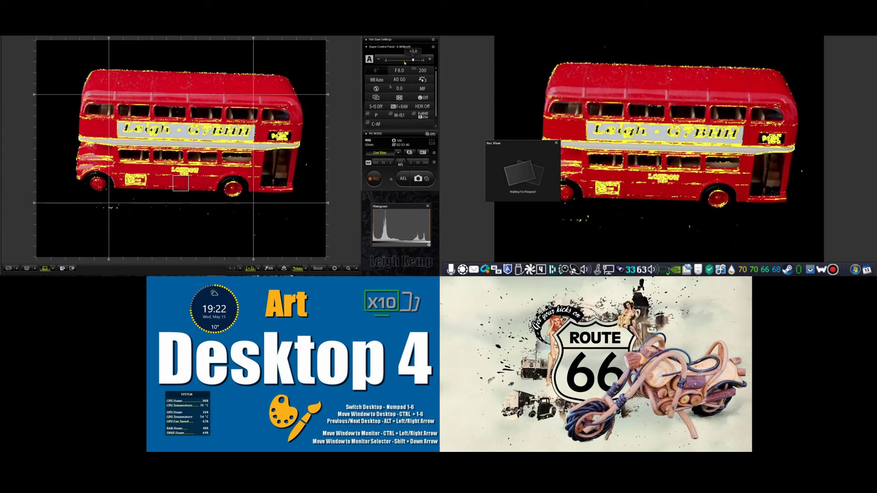
pyautogui.scroll(-2, 404, 63)
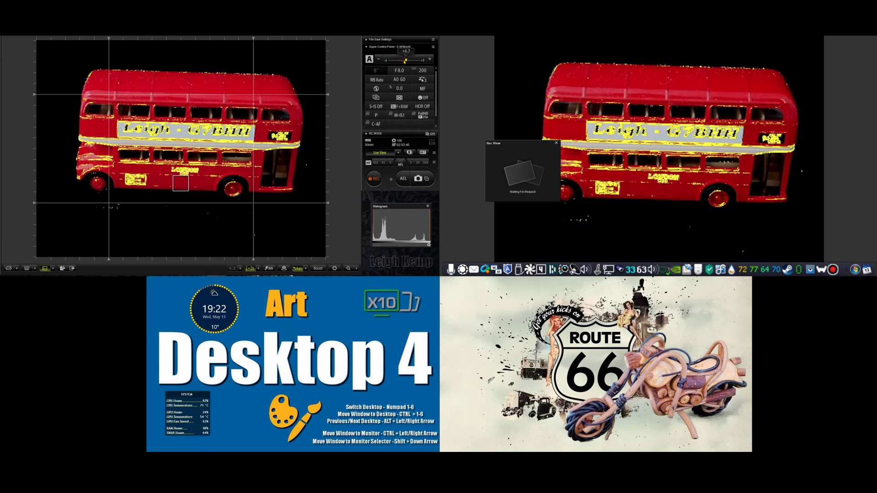
pyautogui.moveTo(405, 61); pyautogui.dragTo(404, 61)
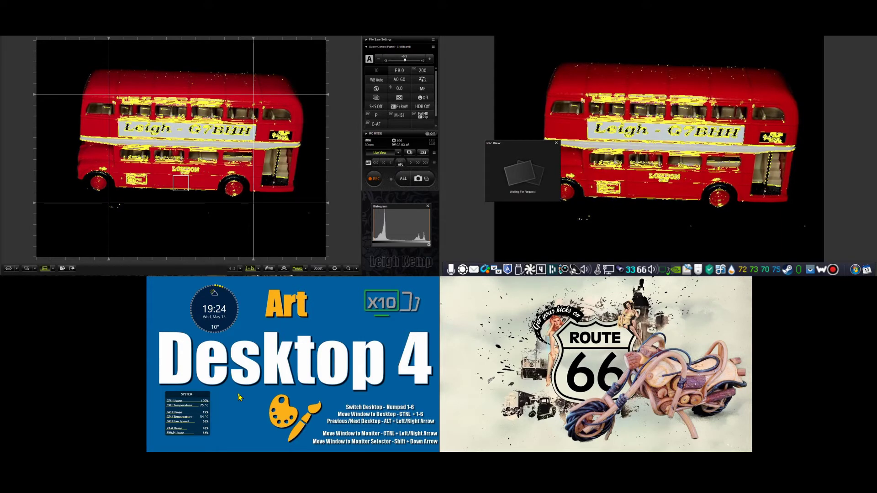
pyautogui.press('KP_5')
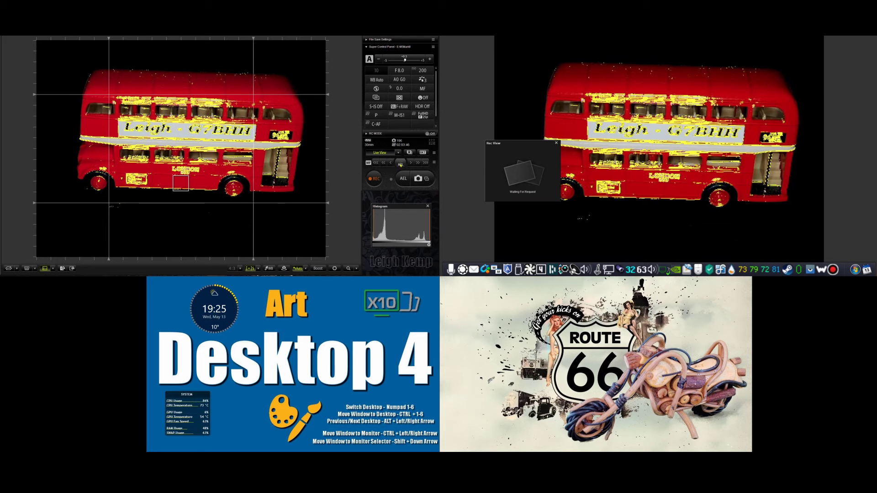
# Try the manual focus steps, moving focus away from the bus's side and returning it with coarser and fine steps
pyautogui.click(400, 163)
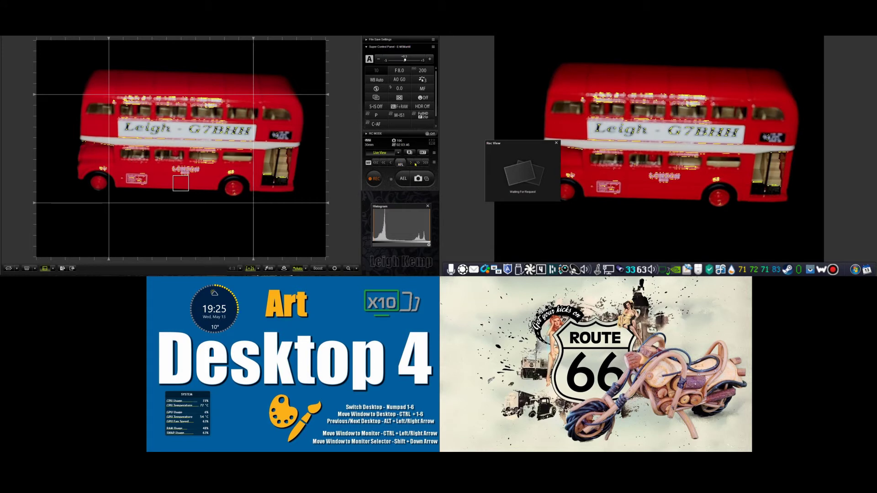
pyautogui.click(416, 163)
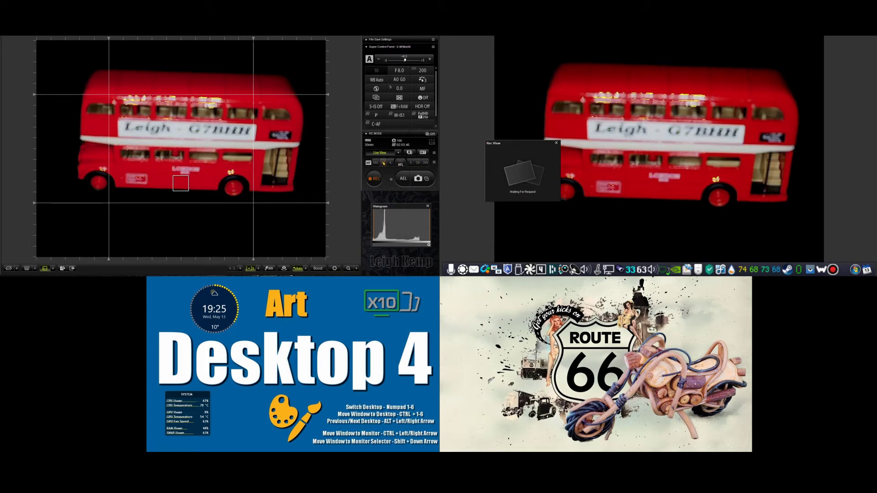
pyautogui.click(384, 163)
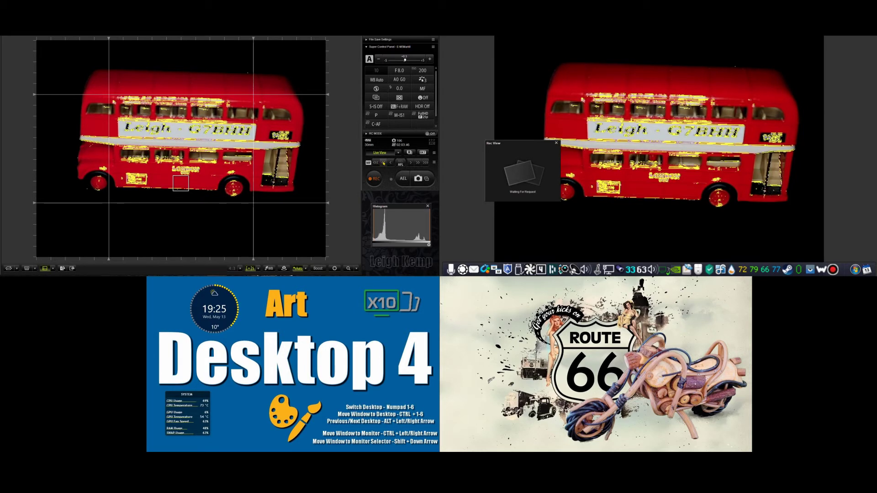
pyautogui.click(390, 163)
pyautogui.click(389, 163)
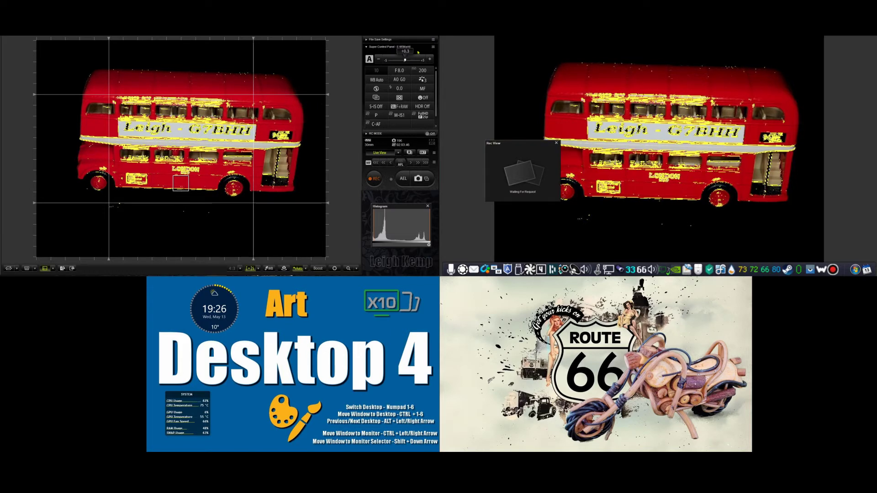
# Review the bracketing page of the shooting settings, including focus bracketing and focus stacking, and close the settings
pyautogui.click(433, 47)
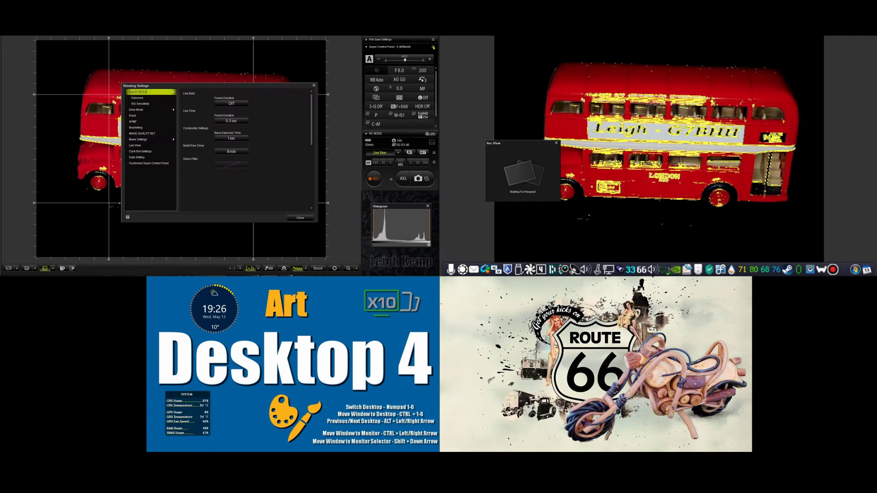
pyautogui.click(136, 128)
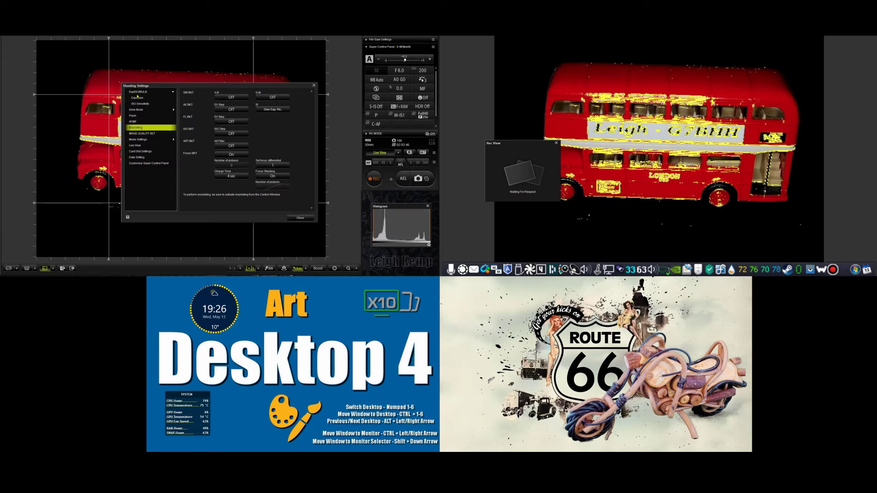
pyautogui.click(300, 217)
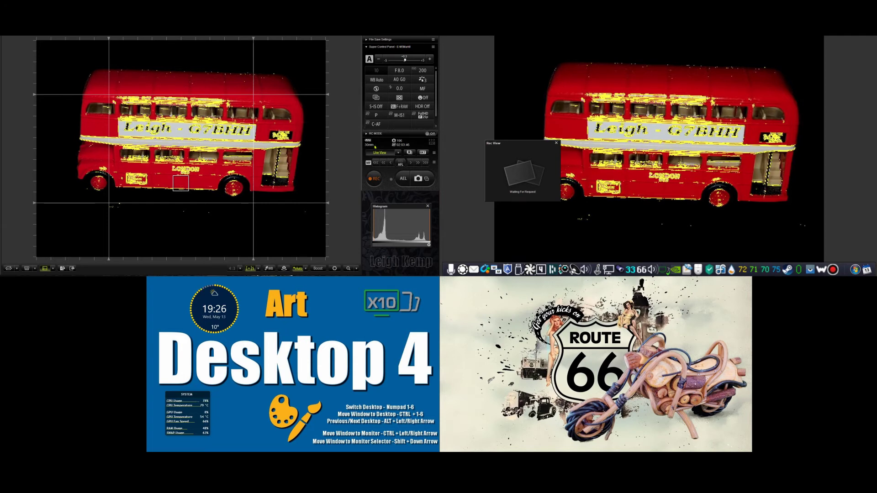
# Turn on bracketing after checking the drive mode, and capture a focus-stacked shot of the bus
pyautogui.click(376, 98)
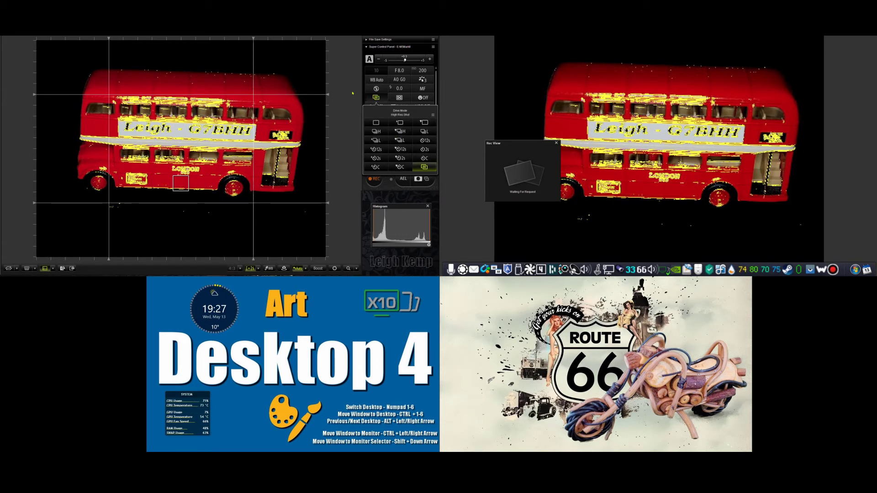
pyautogui.click(376, 98)
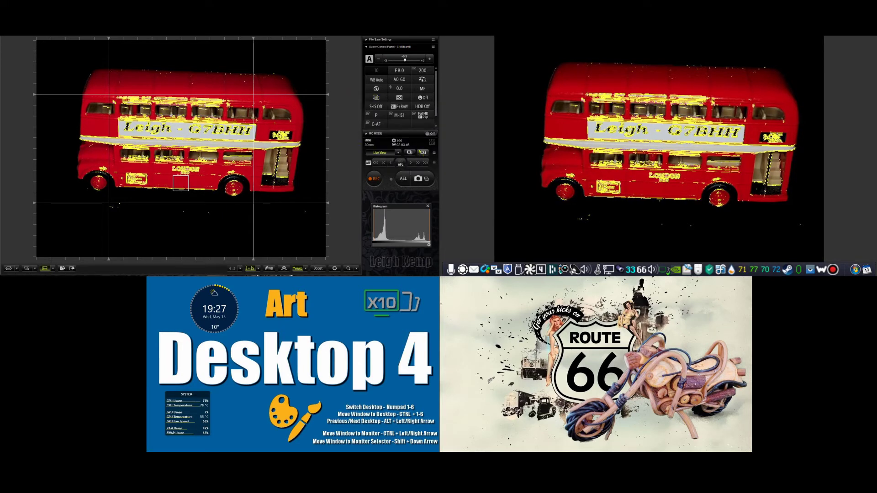
pyautogui.click(421, 154)
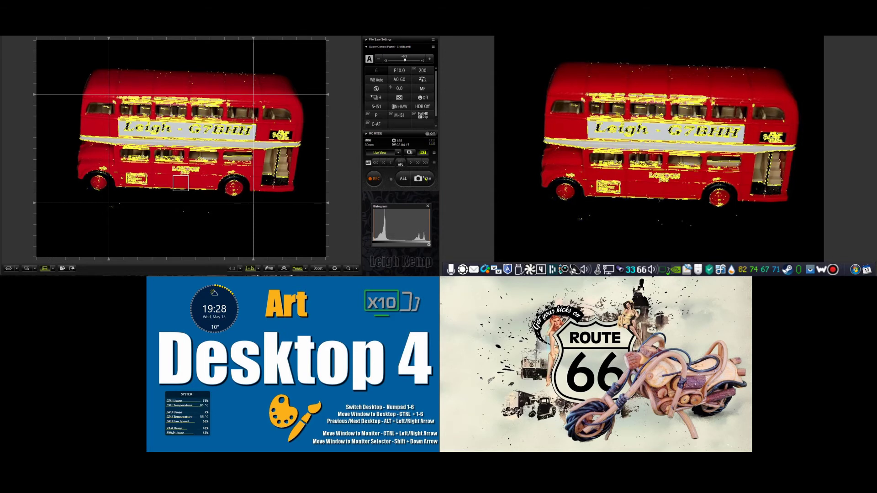
pyautogui.click(420, 179)
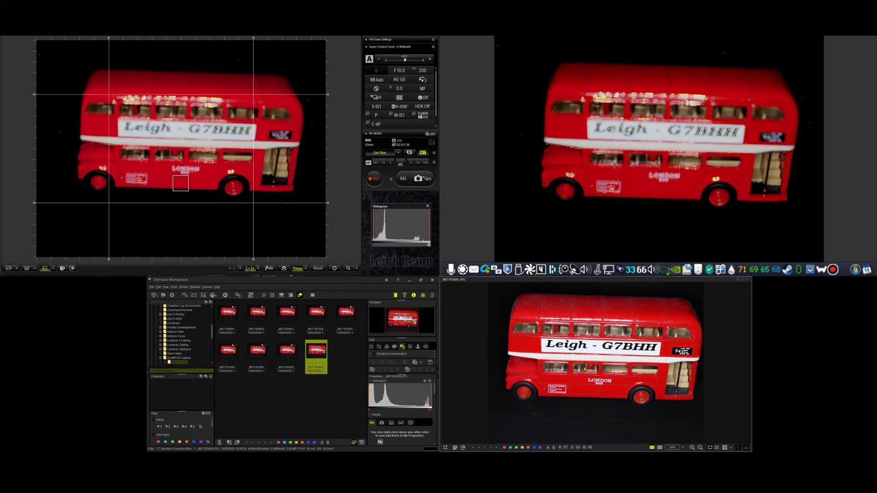
# In Olympus Workspace, zoom into the stacked photo, inspect the emissions label and LONDON BUS lettering, and return to the full view
pyautogui.click(584, 370)
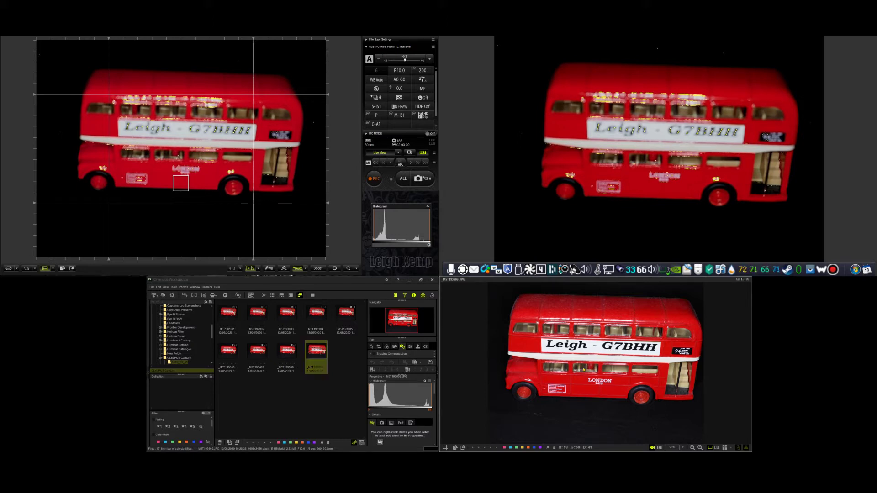
pyautogui.click(584, 370)
pyautogui.moveTo(596, 329); pyautogui.dragTo(374, 253)
pyautogui.scroll(-5, 533, 352)
pyautogui.moveTo(533, 352); pyautogui.dragTo(726, 391)
pyautogui.moveTo(435, 349); pyautogui.dragTo(578, 362)
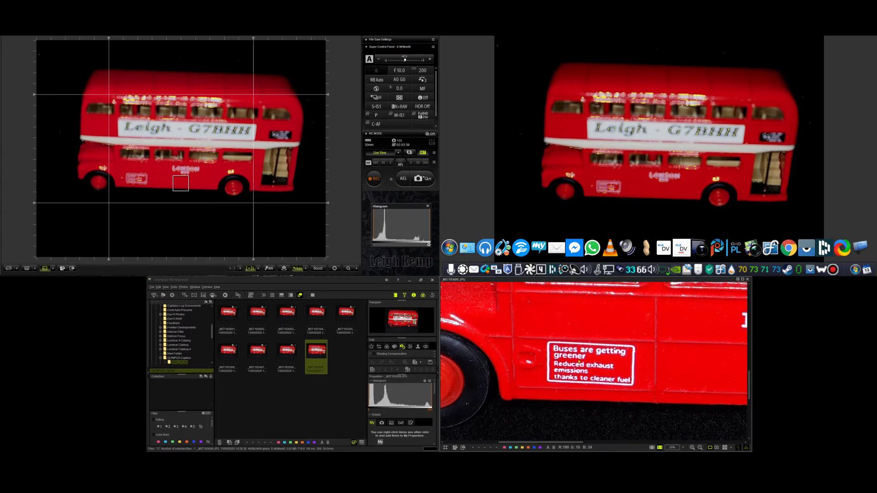
pyautogui.moveTo(641, 342); pyautogui.dragTo(559, 356)
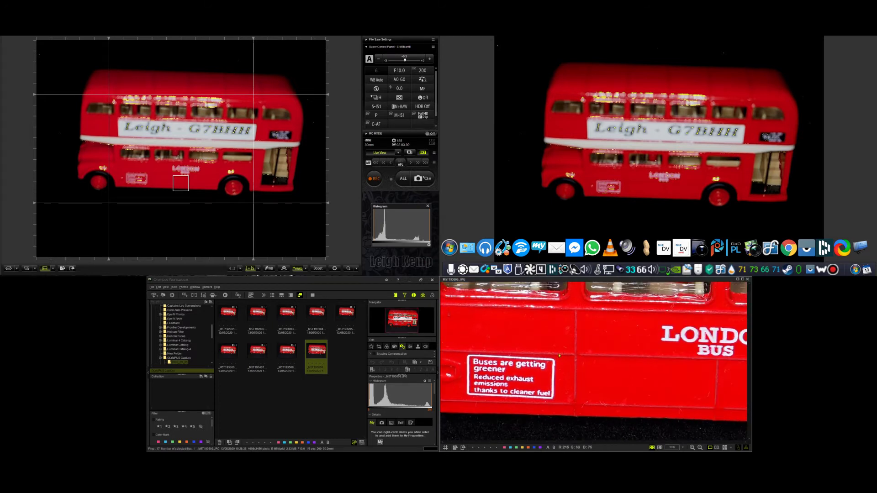
pyautogui.scroll(3, 559, 356)
pyautogui.click(558, 354)
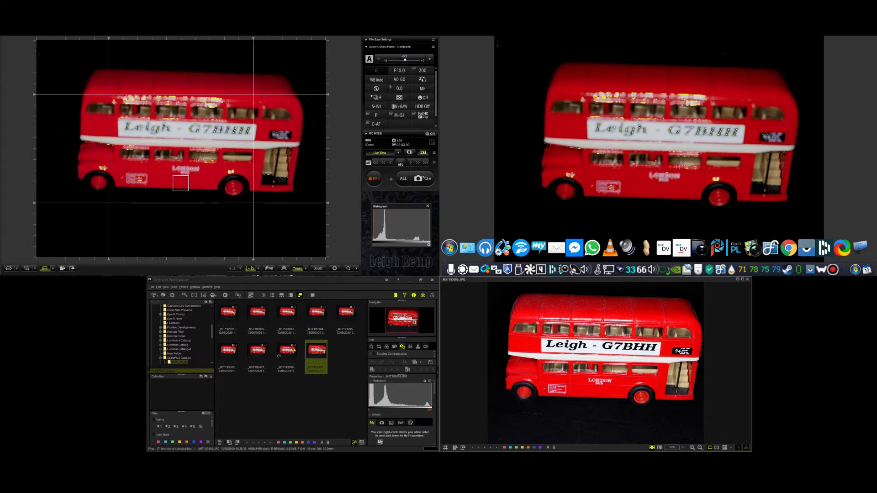
# Compare the stacked photo with the preceding shot by switching between their thumbnails, finishing on the stacked photo
pyautogui.moveTo(295, 350)
pyautogui.click(289, 352)
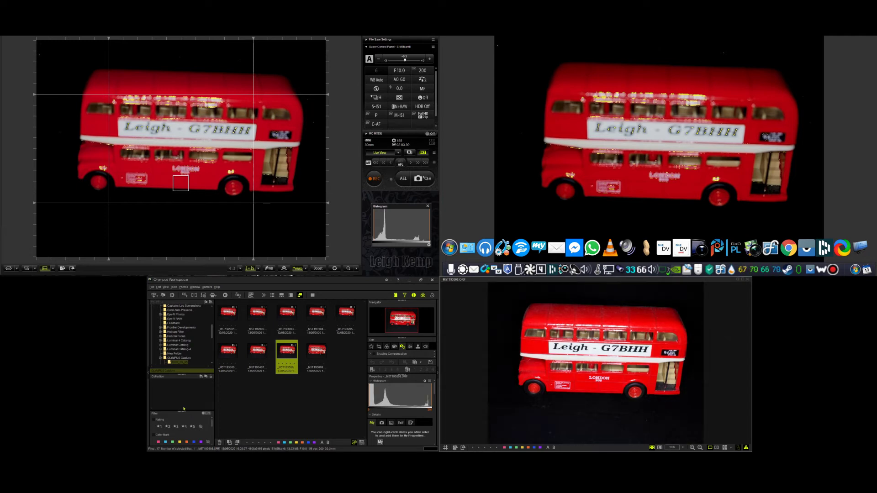
pyautogui.click(316, 351)
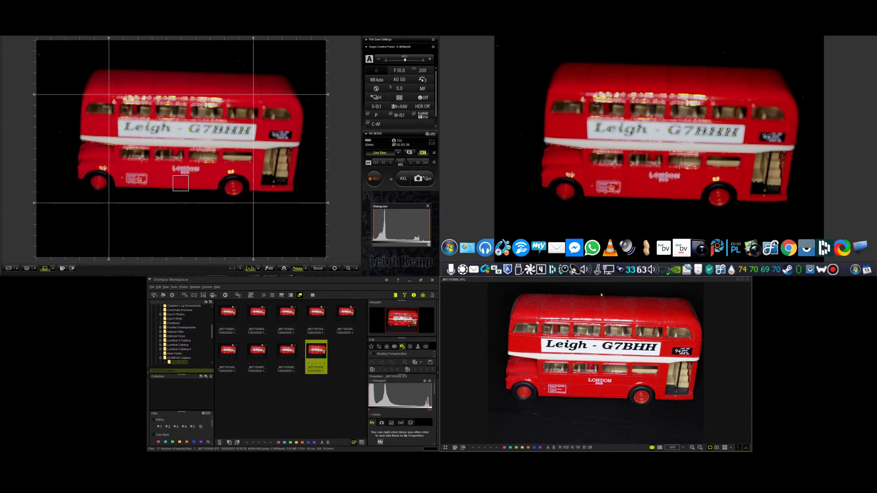
pyautogui.click(287, 354)
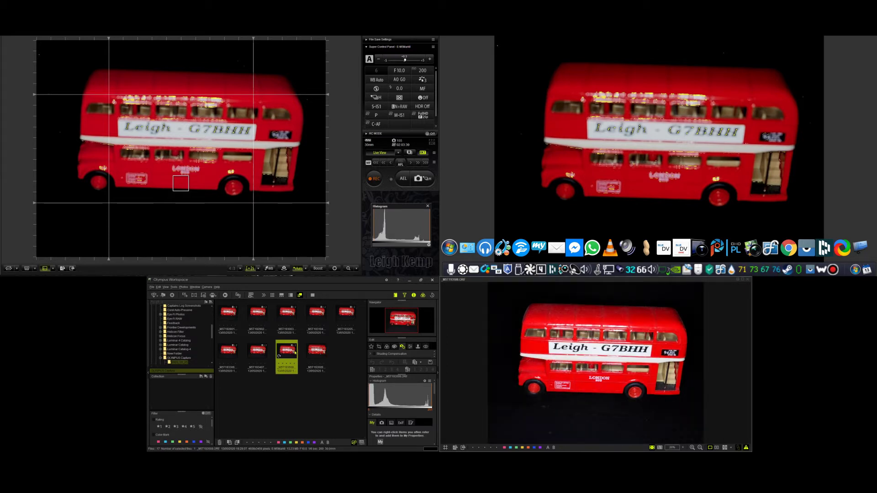
pyautogui.click(319, 354)
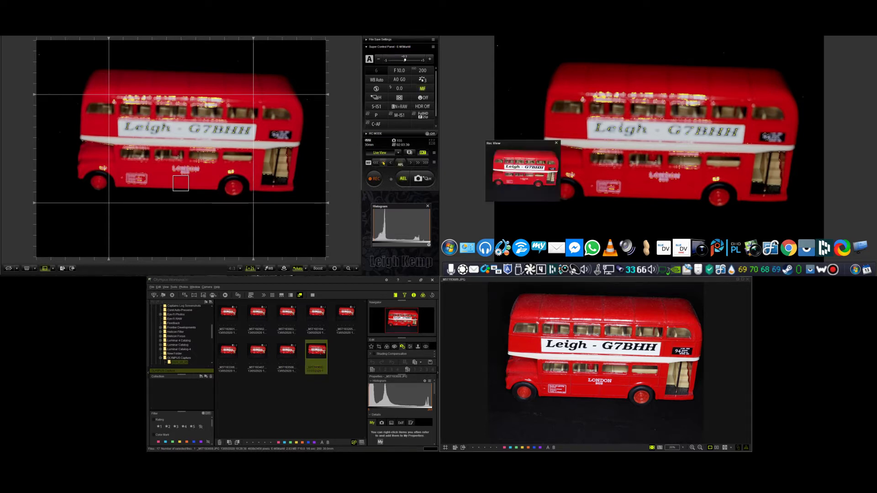
# In Olympus Capture, bring the manual focus back to the bus's side with coarser and fine steps
pyautogui.click(384, 163)
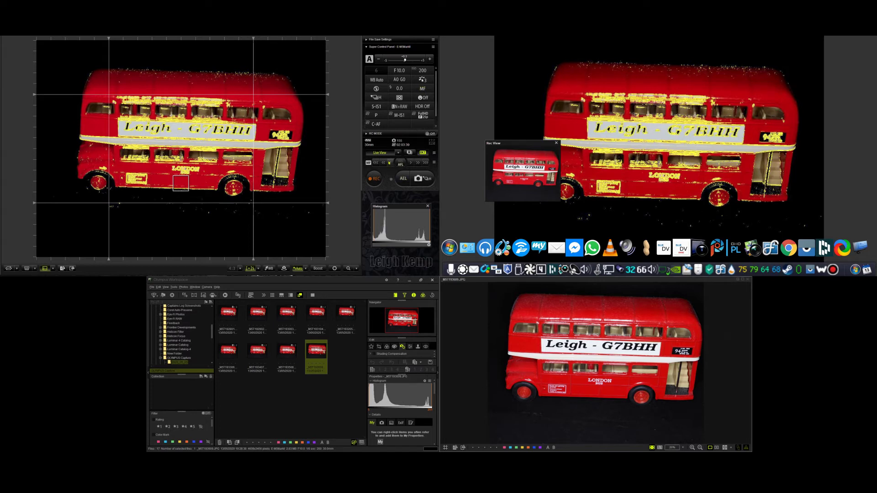
pyautogui.click(389, 163)
pyautogui.click(389, 163)
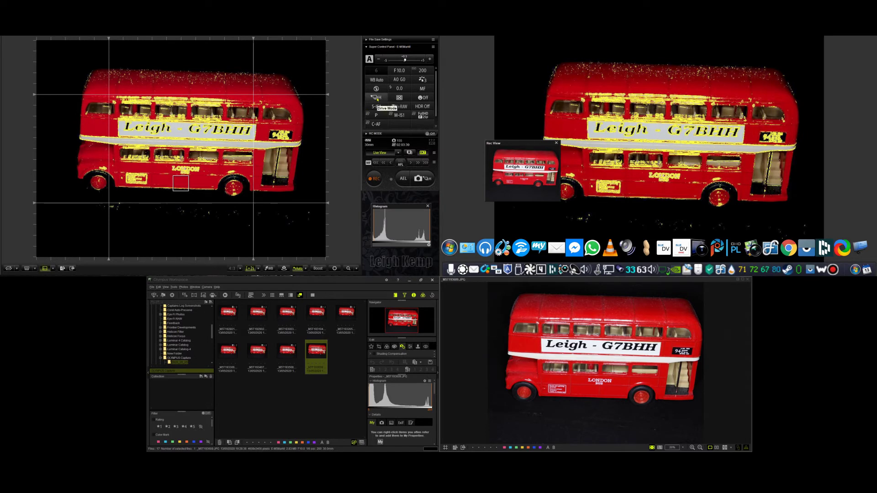
# Change the drive mode from silent sequential to High Res Shot with bracketing off, and capture the bus
pyautogui.click(377, 99)
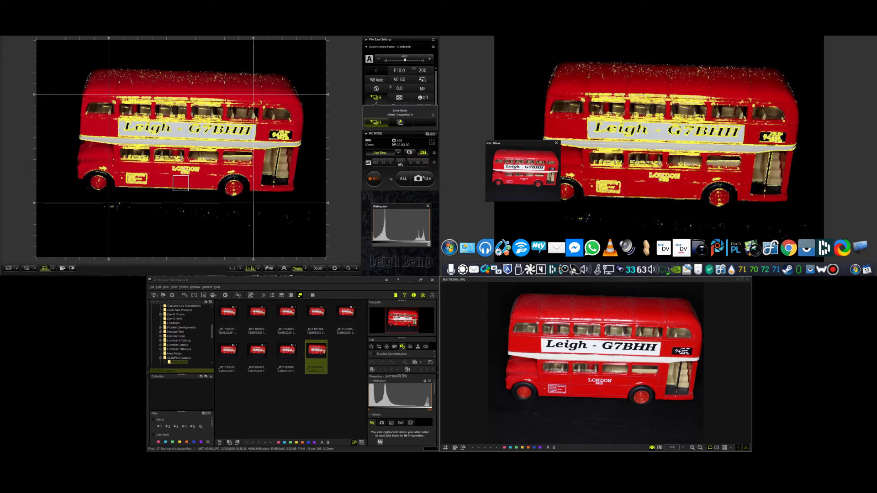
pyautogui.click(400, 121)
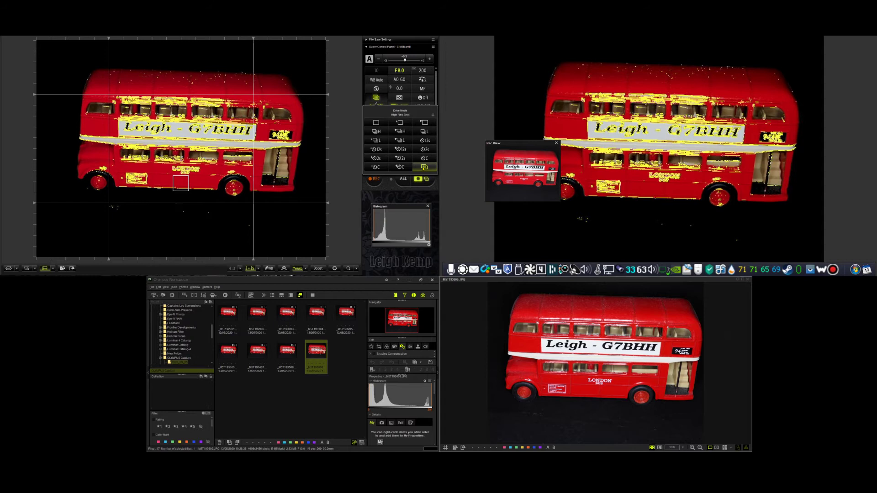
pyautogui.click(424, 167)
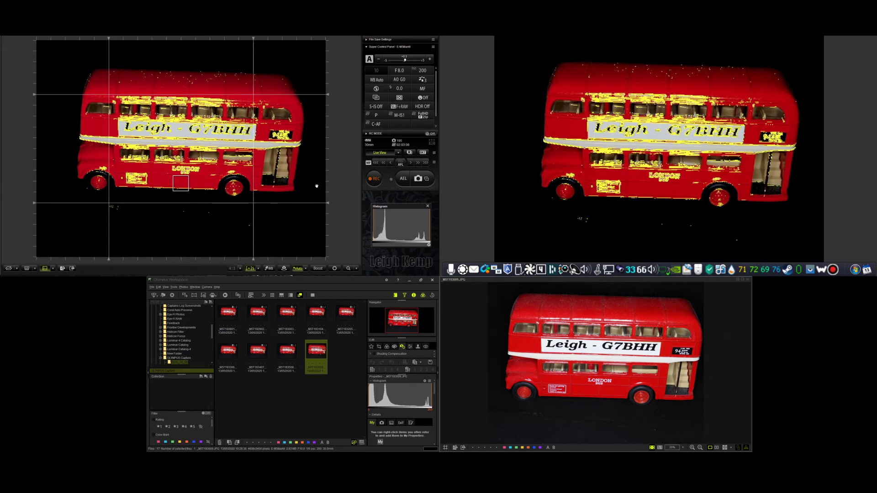
pyautogui.click(426, 179)
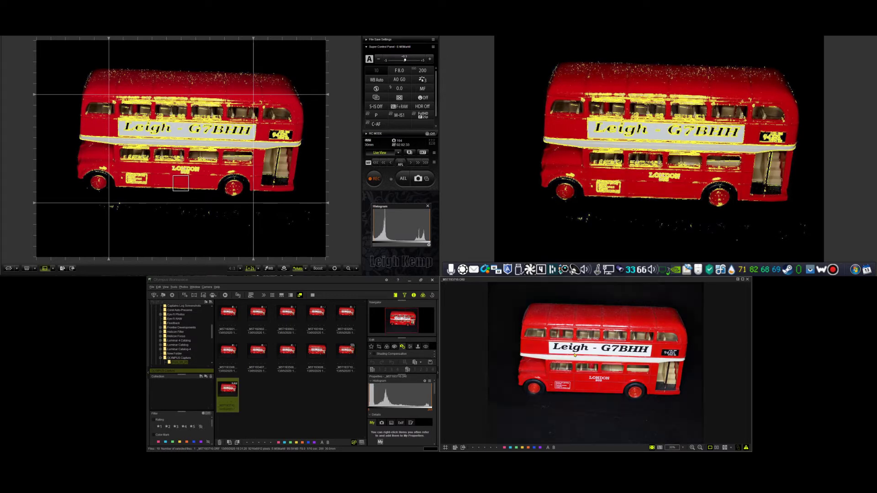
# In Olympus Workspace, zoom into the new high-resolution photo and examine the lettering on the bus's side banner
pyautogui.click(574, 355)
pyautogui.moveTo(523, 337); pyautogui.dragTo(371, 180)
pyautogui.moveTo(623, 327); pyautogui.dragTo(618, 364)
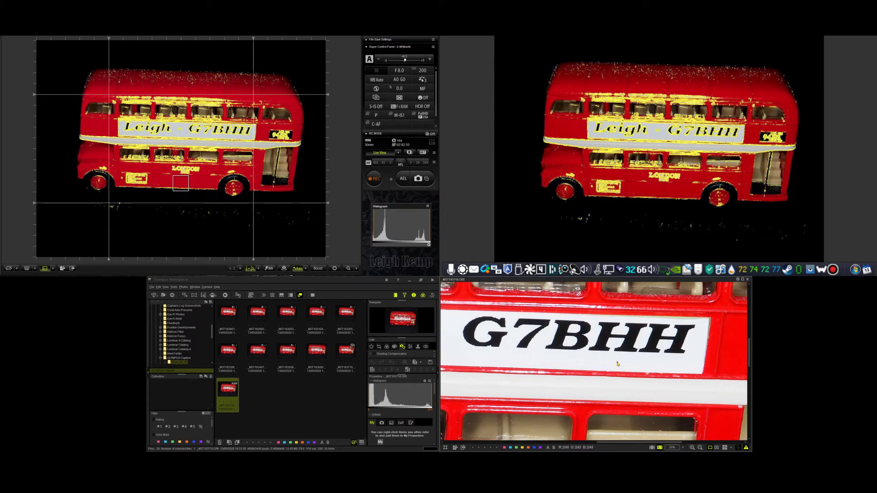
# Zoom in and out on the high-resolution photo to examine the banner, small side label and upper windows, finishing on the whole bus
pyautogui.click(617, 364)
pyautogui.click(568, 353)
pyautogui.click(569, 353)
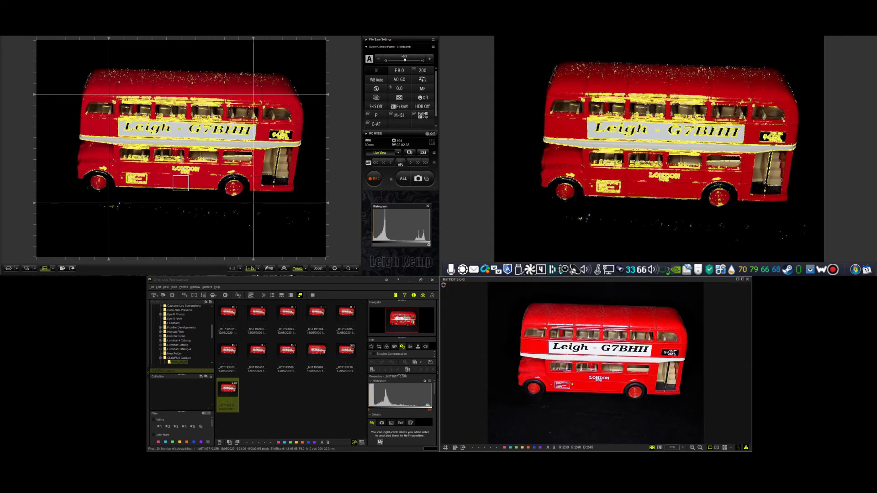
pyautogui.doubleClick(561, 397)
pyautogui.moveTo(561, 394); pyautogui.dragTo(573, 358)
pyautogui.doubleClick(572, 358)
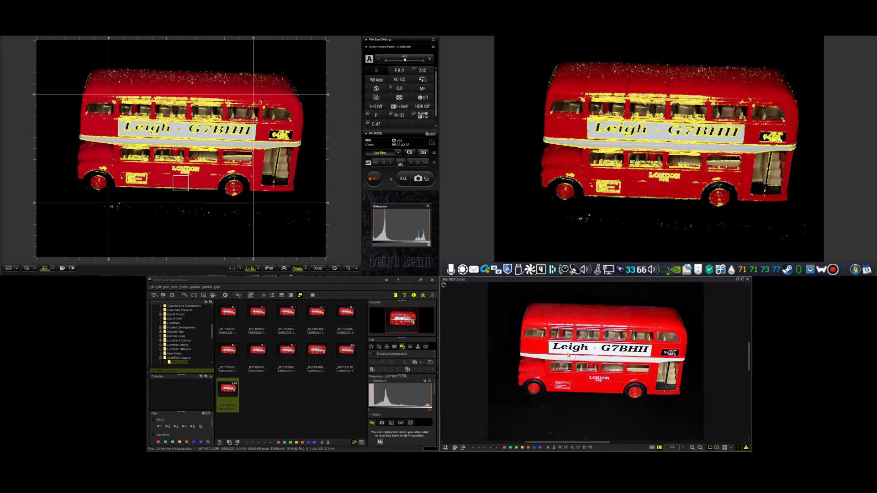
pyautogui.doubleClick(572, 359)
pyautogui.doubleClick(553, 333)
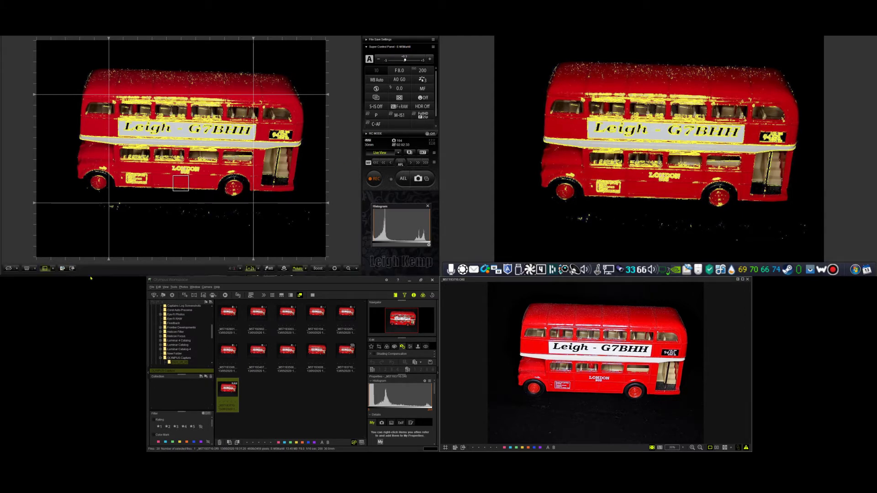
pyautogui.click(152, 288)
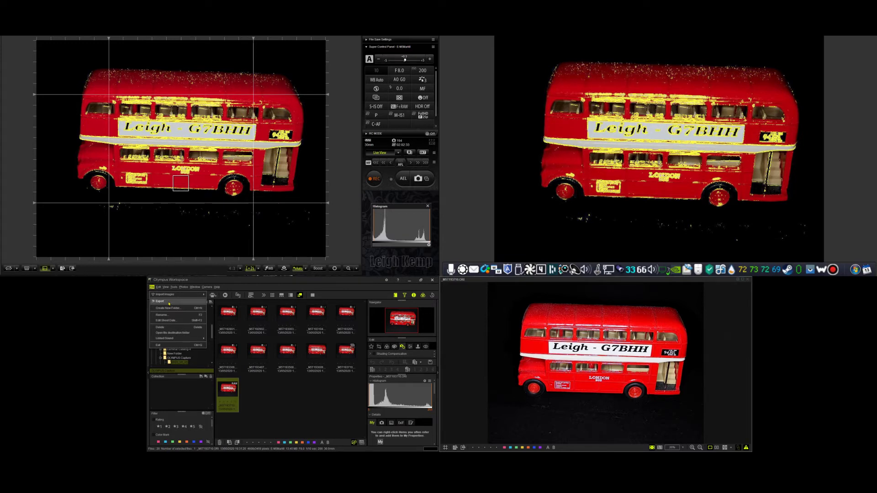
pyautogui.moveTo(183, 287)
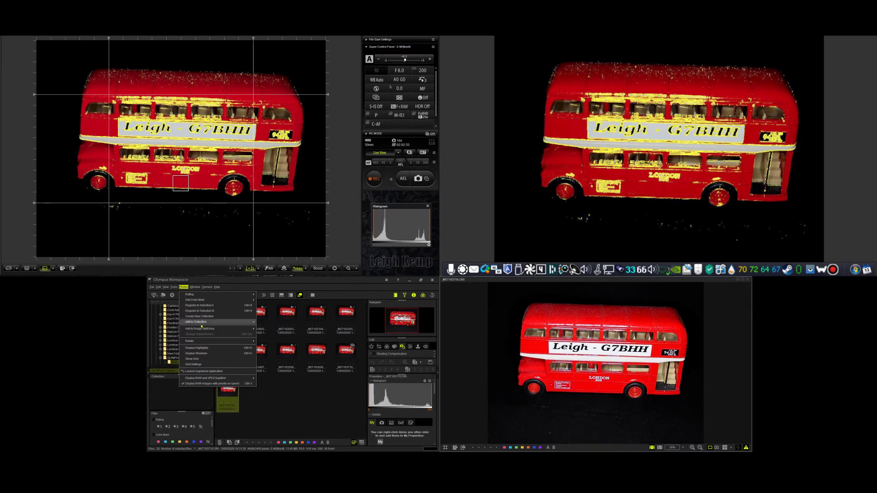
pyautogui.click(265, 422)
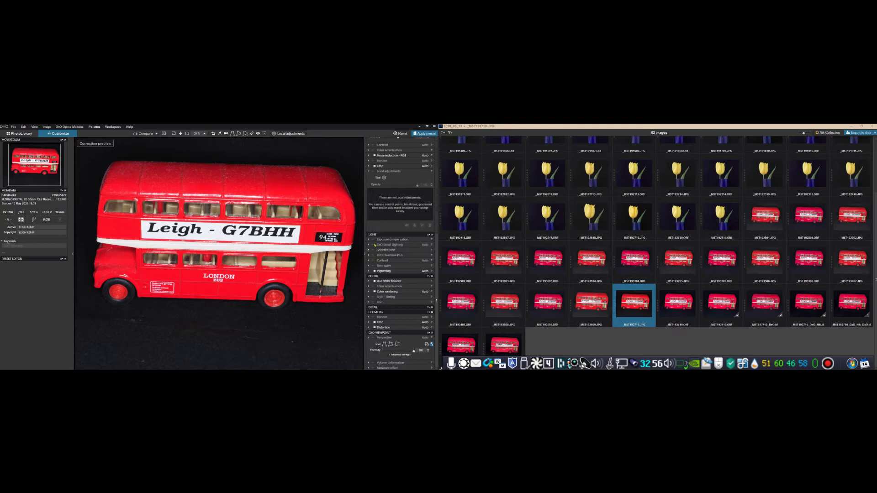
# In DxO PhotoLab, turn on DxO Smart Lighting for the bus photo and show its settings
pyautogui.scroll(10, 379, 255)
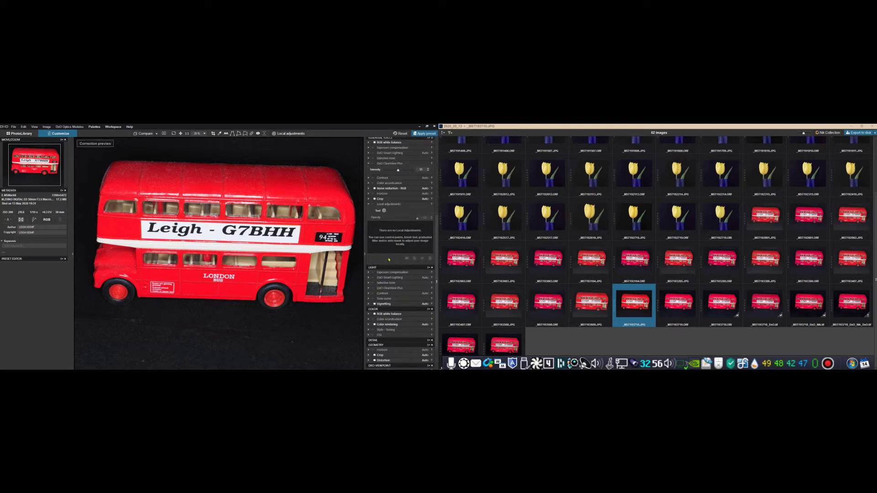
pyautogui.scroll(-8, 389, 260)
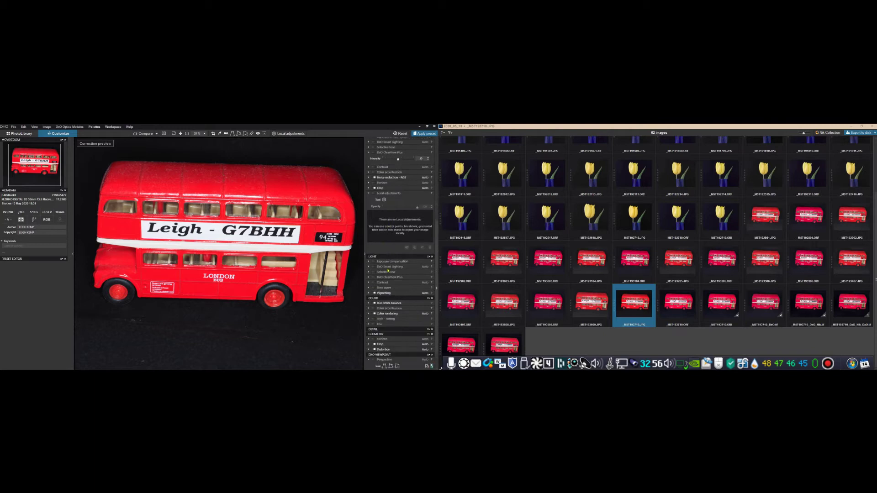
pyautogui.scroll(4, 390, 274)
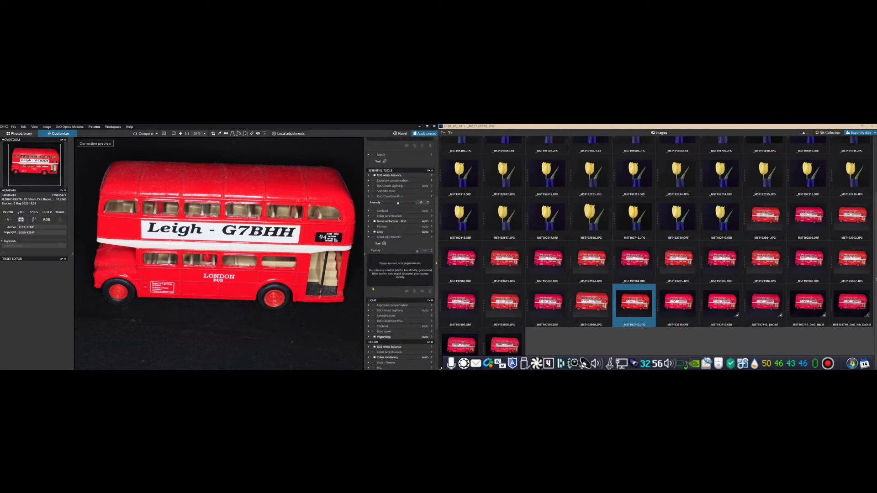
pyautogui.scroll(-4, 378, 277)
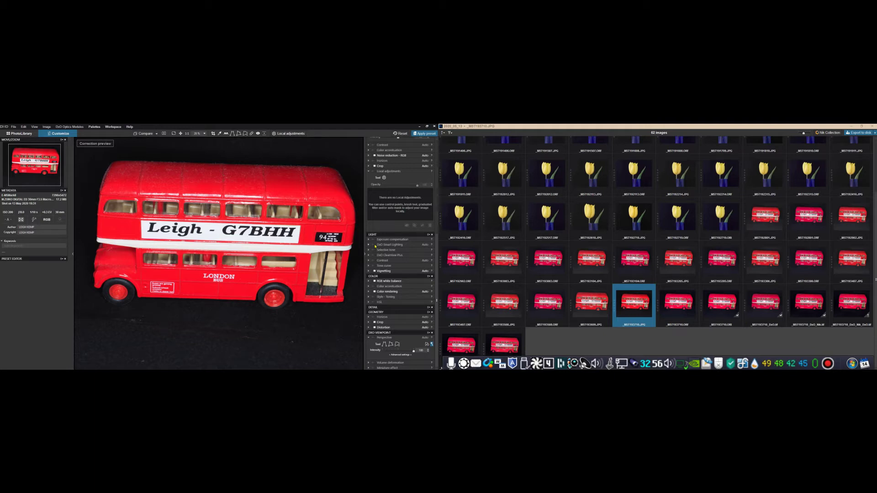
pyautogui.click(374, 245)
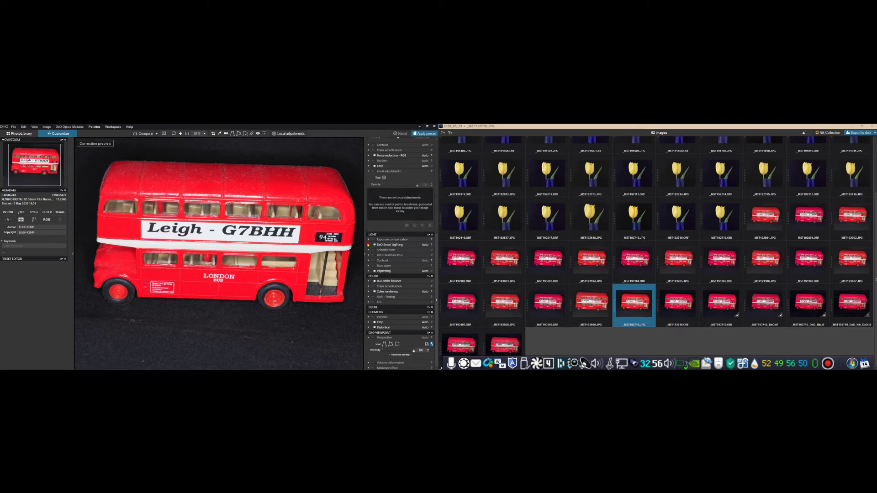
pyautogui.click(368, 245)
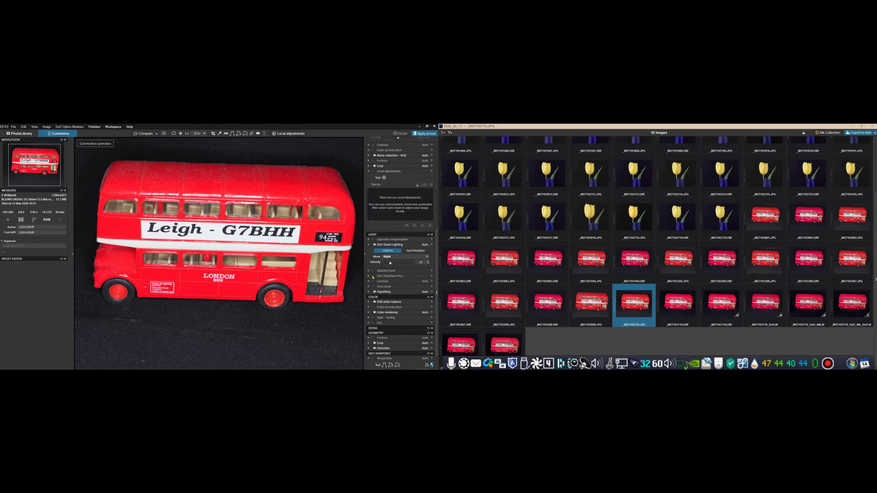
# Switch DxO ClearView Plus on and off to compare its effect, show its intensity setting, and leave it on
pyautogui.click(374, 276)
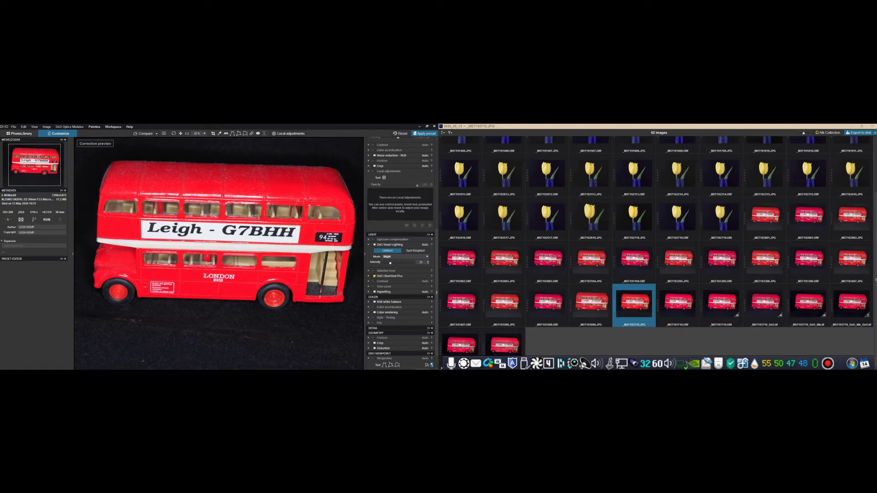
pyautogui.click(369, 276)
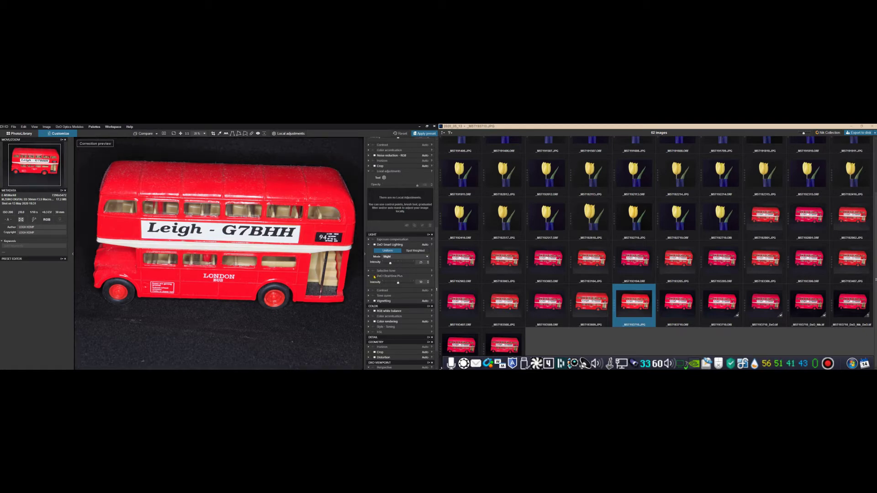
pyautogui.click(375, 276)
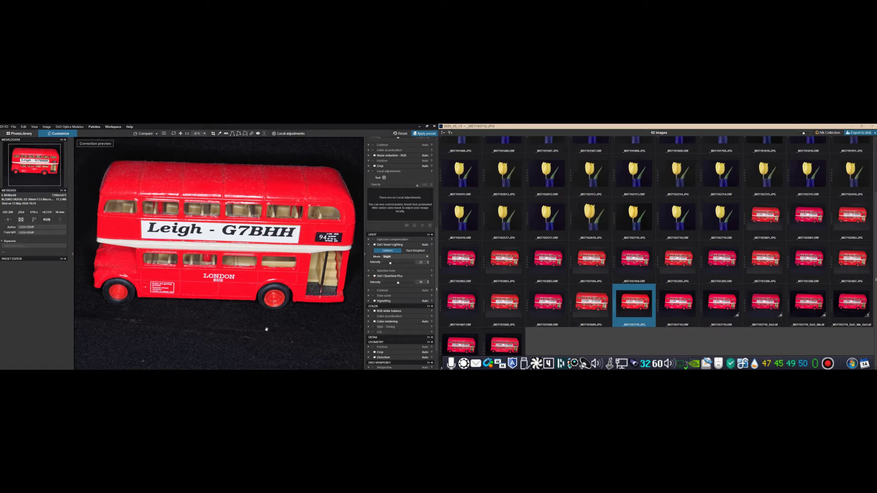
# Level the bus photo by enabling the automatic Horizon correction
pyautogui.scroll(-1, 267, 319)
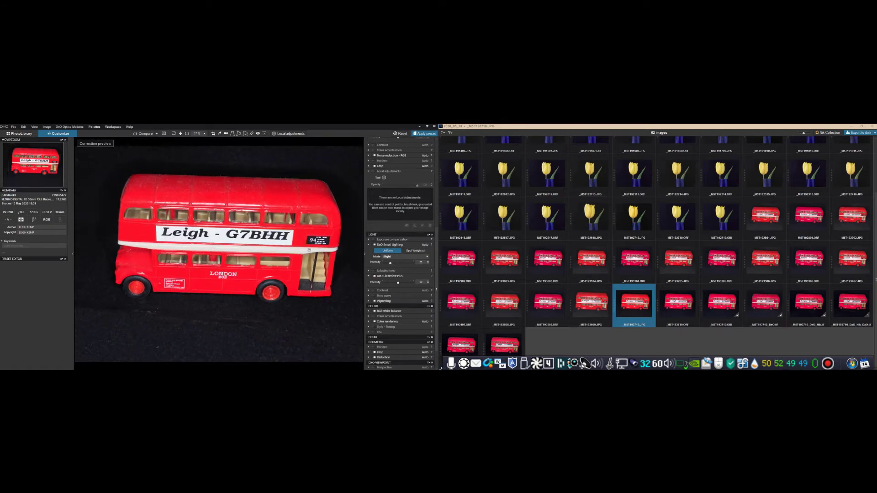
pyautogui.scroll(1, 354, 361)
pyautogui.scroll(-2, 400, 338)
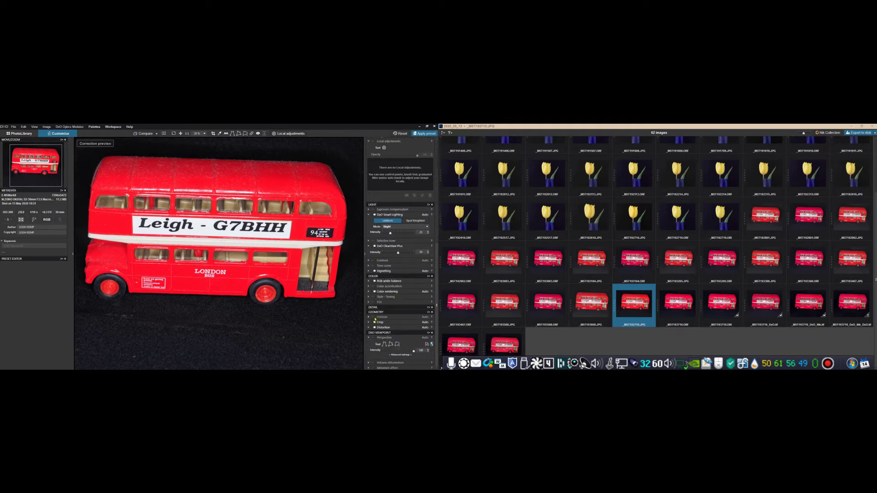
pyautogui.scroll(-1, 141, 270)
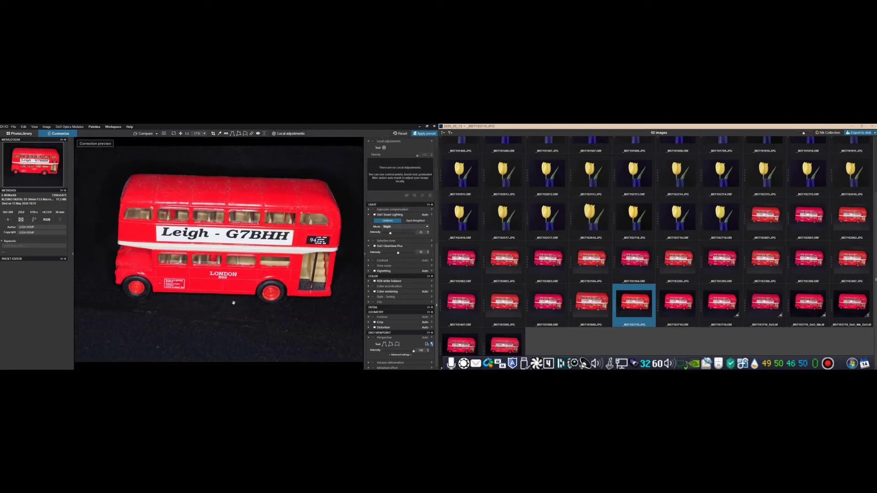
pyautogui.click(375, 317)
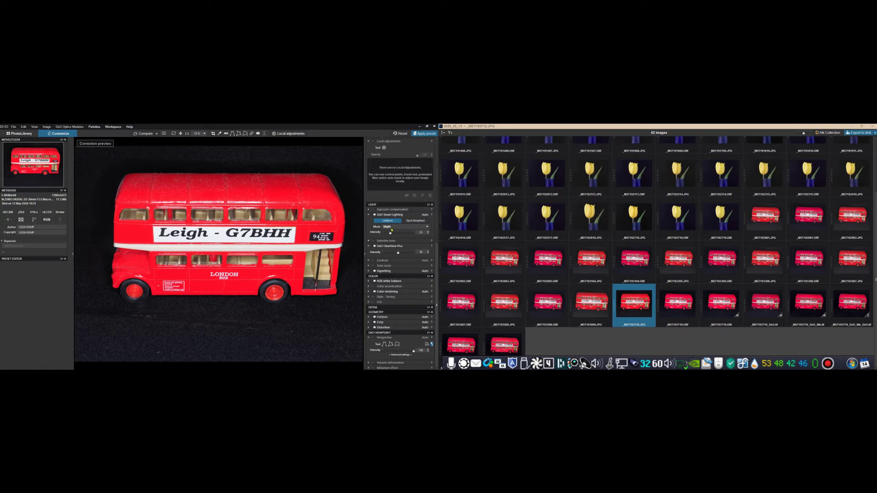
# Enable Repair and brush over the marks on the dark cloth below the bus's front wheel
pyautogui.scroll(5, 395, 308)
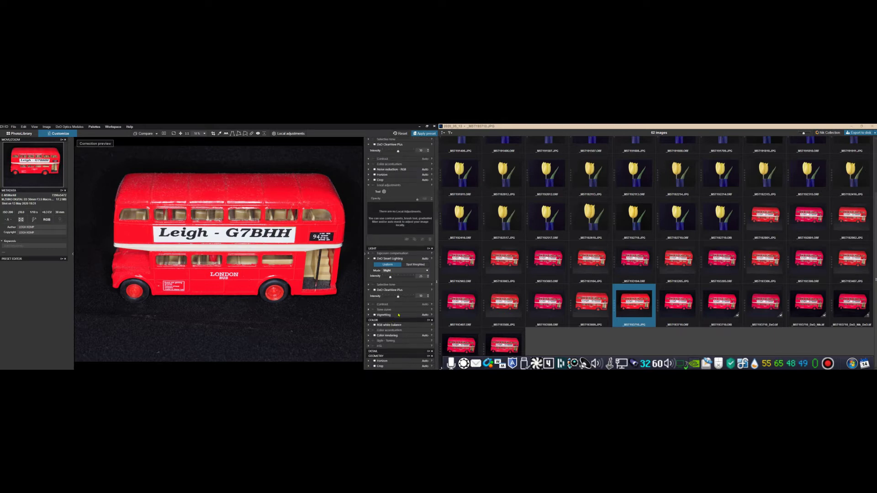
pyautogui.scroll(2, 390, 319)
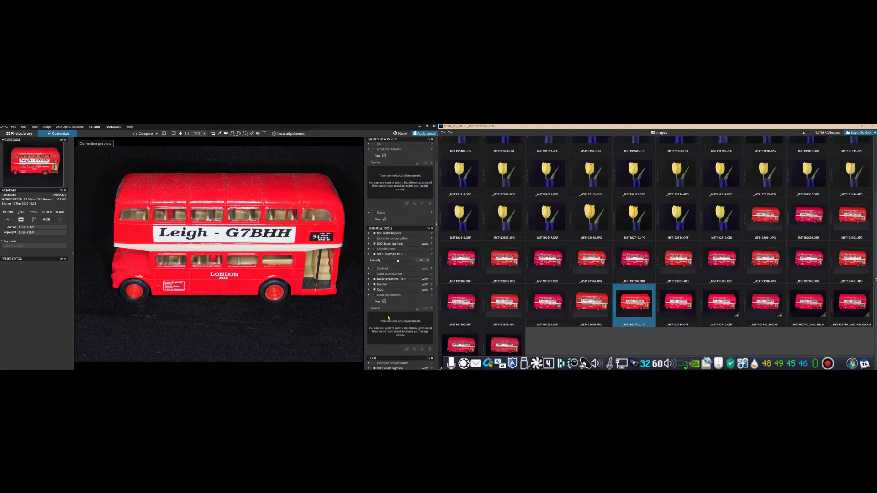
pyautogui.scroll(2, 388, 317)
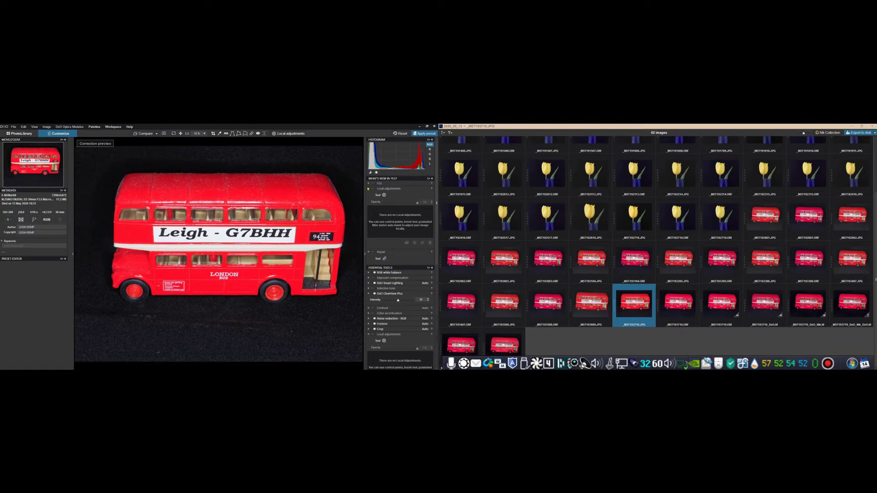
pyautogui.click(373, 252)
pyautogui.click(384, 259)
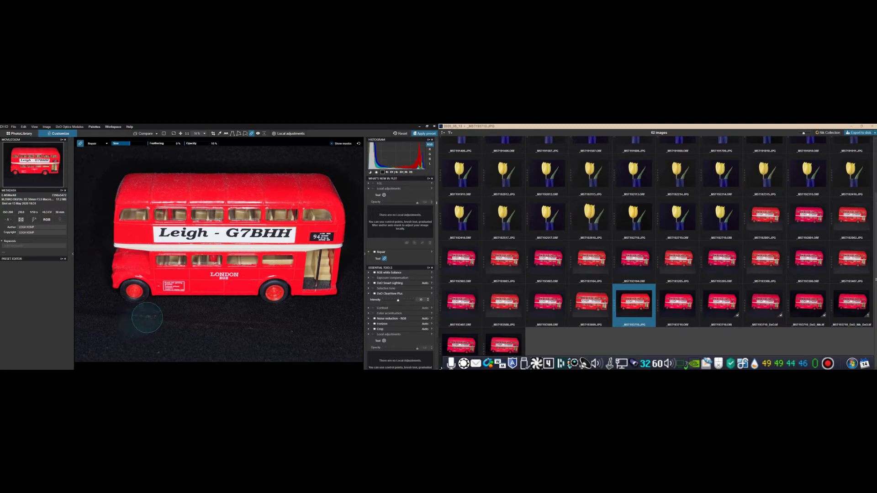
pyautogui.moveTo(136, 324)
pyautogui.mouseDown()
pyautogui.moveTo(96, 324)
pyautogui.moveTo(87, 346)
pyautogui.moveTo(119, 340)
pyautogui.moveTo(82, 343)
pyautogui.mouseUp()
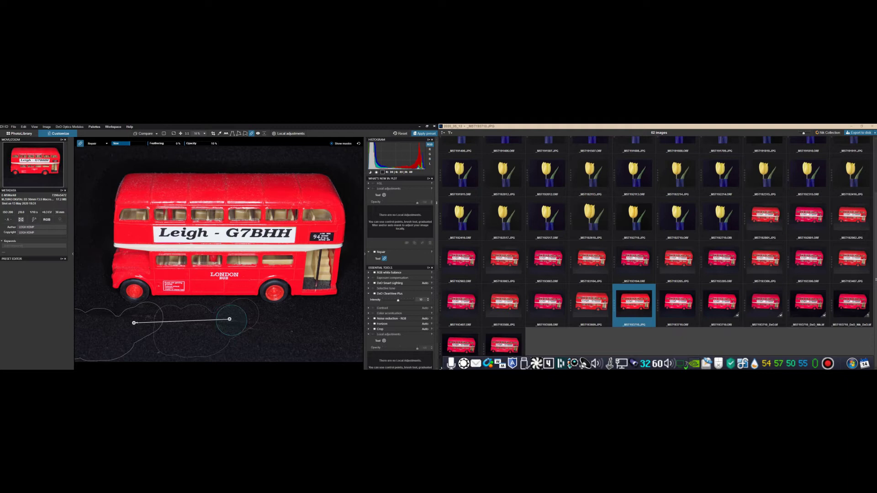
# Move the repair's source area to the dark background above the bus's roof and hide the masks to check the result
pyautogui.moveTo(231, 321)
pyautogui.mouseDown()
pyautogui.moveTo(110, 153)
pyautogui.moveTo(127, 149)
pyautogui.mouseUp()
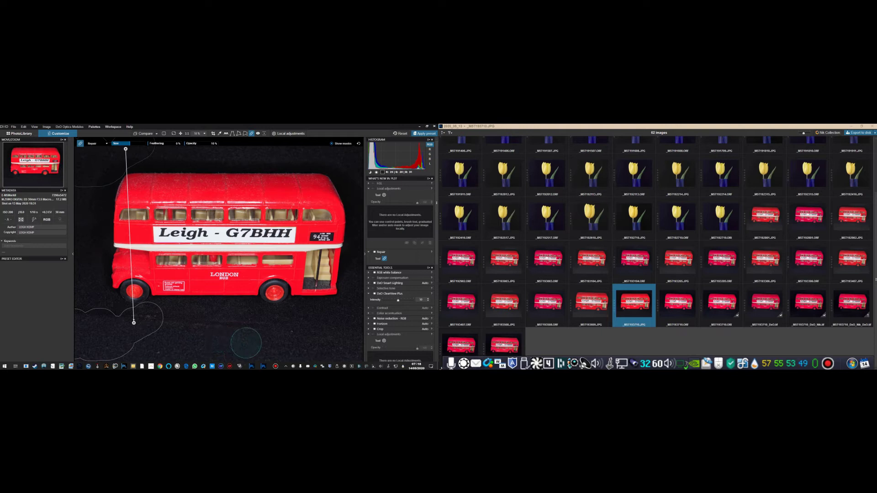
pyautogui.click(332, 145)
pyautogui.click(332, 145)
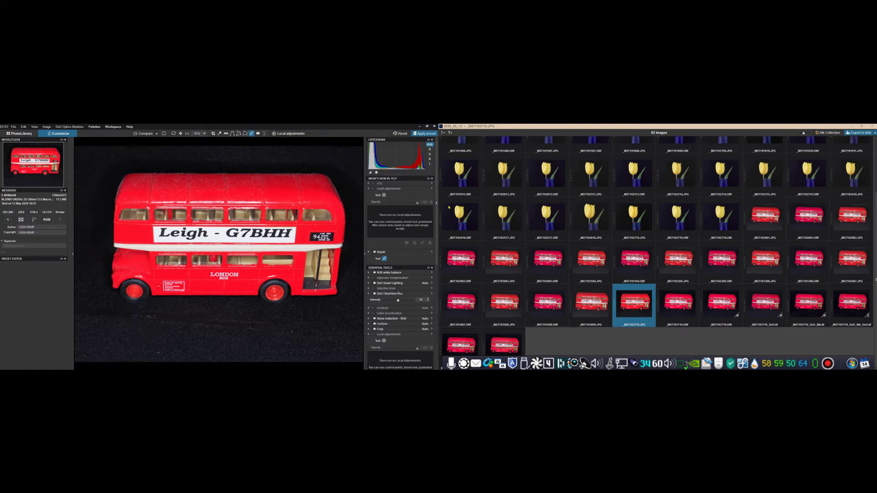
# Enable local adjustments and place a control point on the rear wheel's red hub, sizing its area to the hub
pyautogui.click(375, 189)
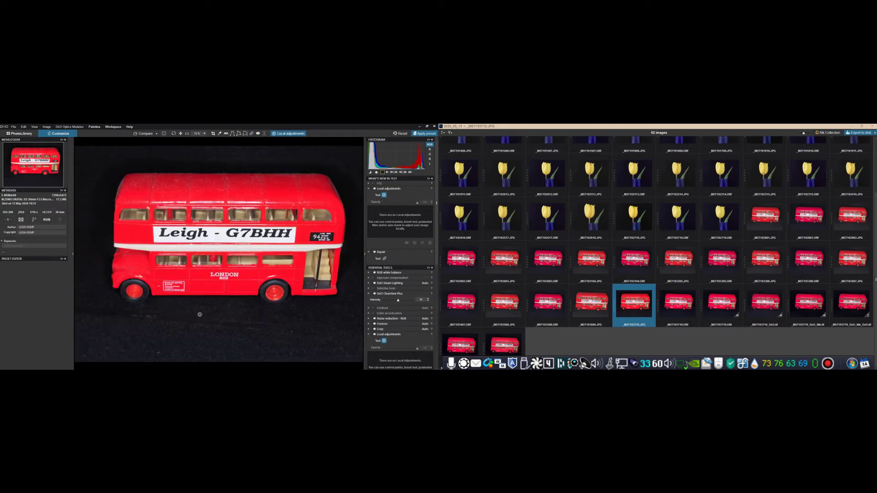
pyautogui.rightClick(199, 314)
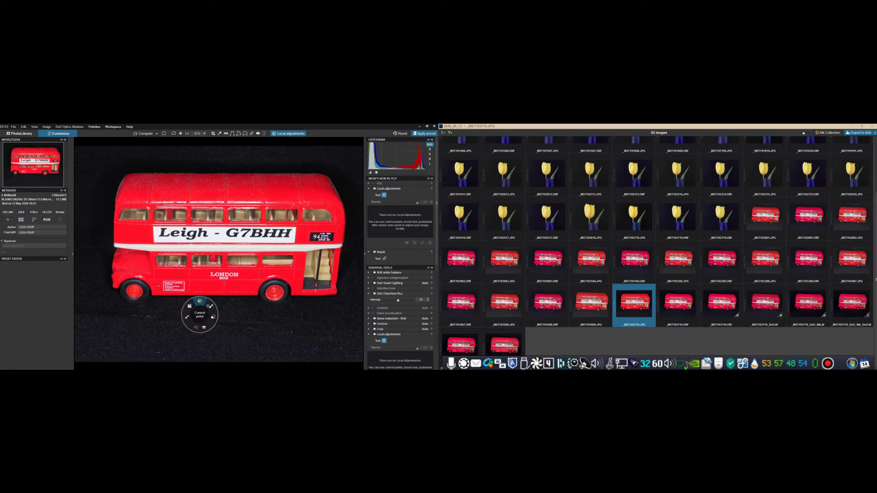
pyautogui.click(200, 302)
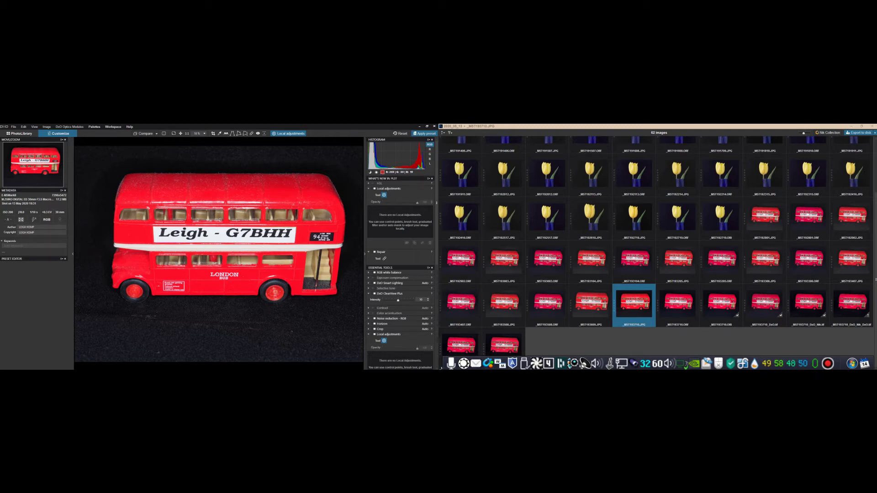
pyautogui.scroll(4, 281, 303)
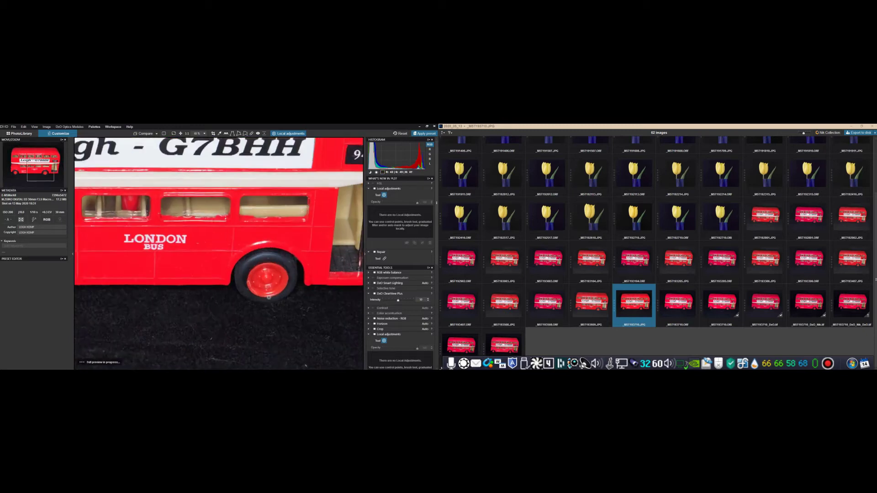
pyautogui.scroll(2, 264, 263)
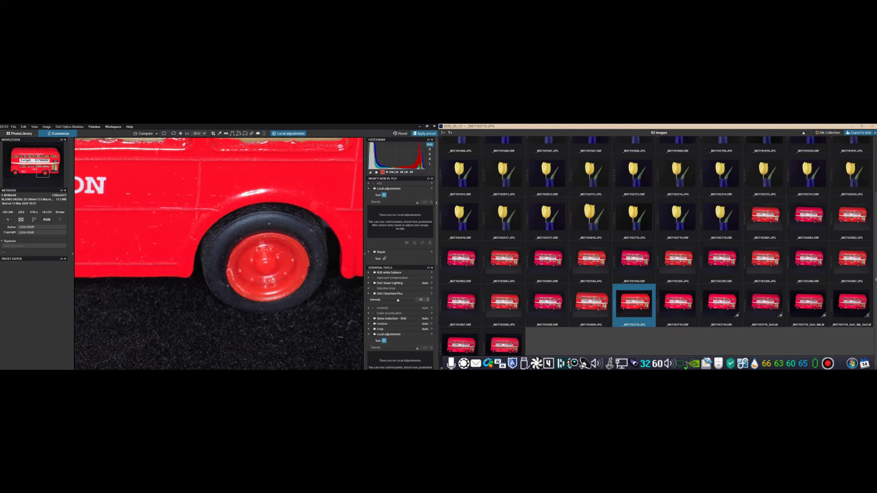
pyautogui.click(264, 264)
pyautogui.moveTo(267, 274)
pyautogui.mouseDown()
pyautogui.moveTo(306, 299)
pyautogui.moveTo(263, 266)
pyautogui.mouseUp()
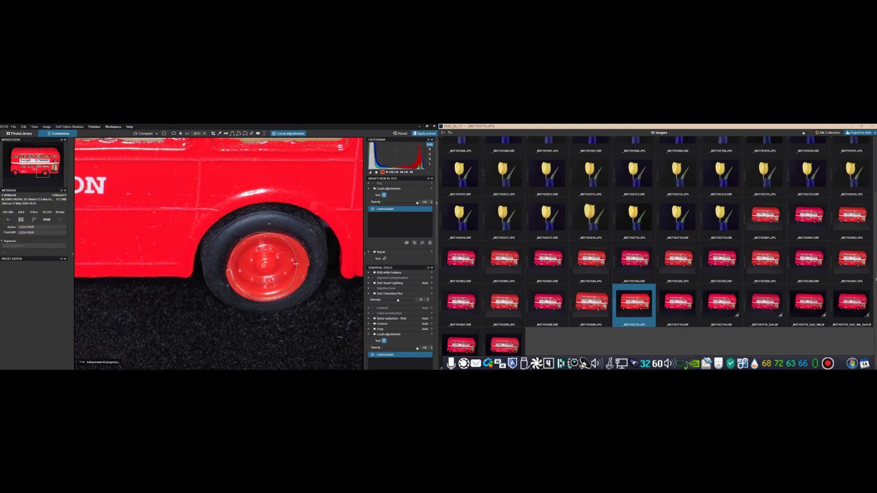
pyautogui.moveTo(296, 263); pyautogui.dragTo(298, 268)
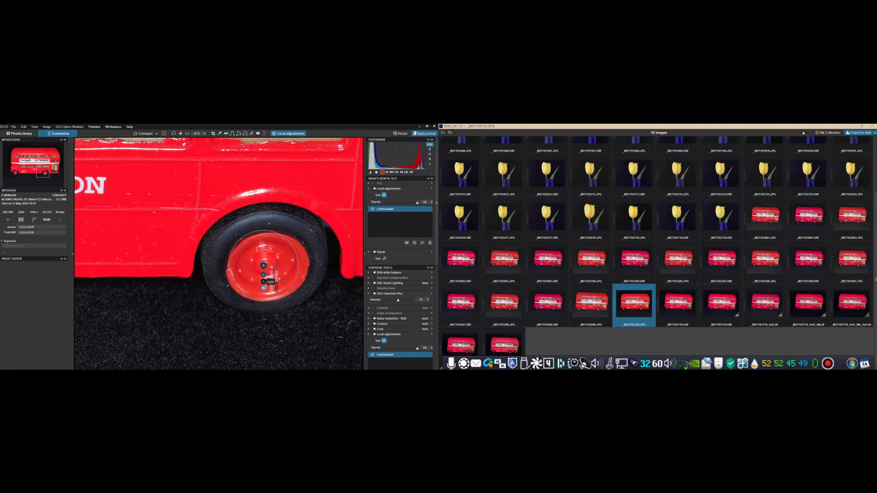
# Raise the light adjustment of the hub's control point and check the wheel up close
pyautogui.moveTo(272, 286); pyautogui.dragTo(272, 277)
pyautogui.scroll(5, 284, 281)
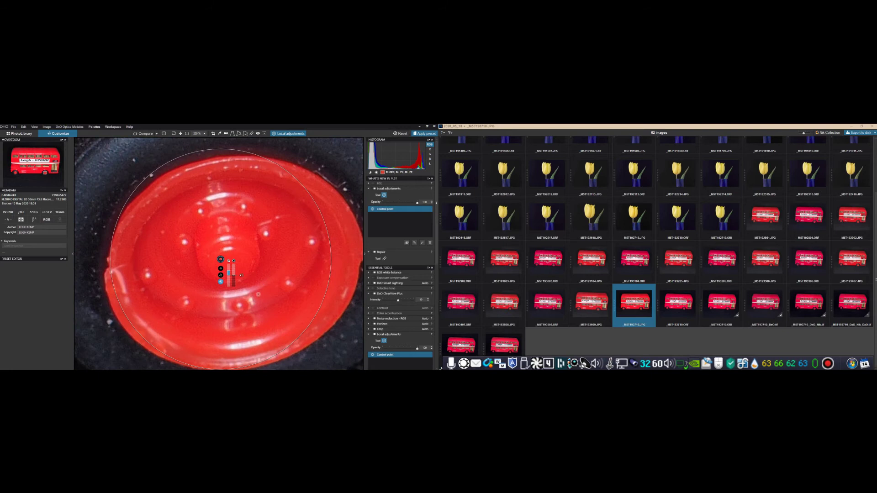
pyautogui.scroll(-2, 258, 295)
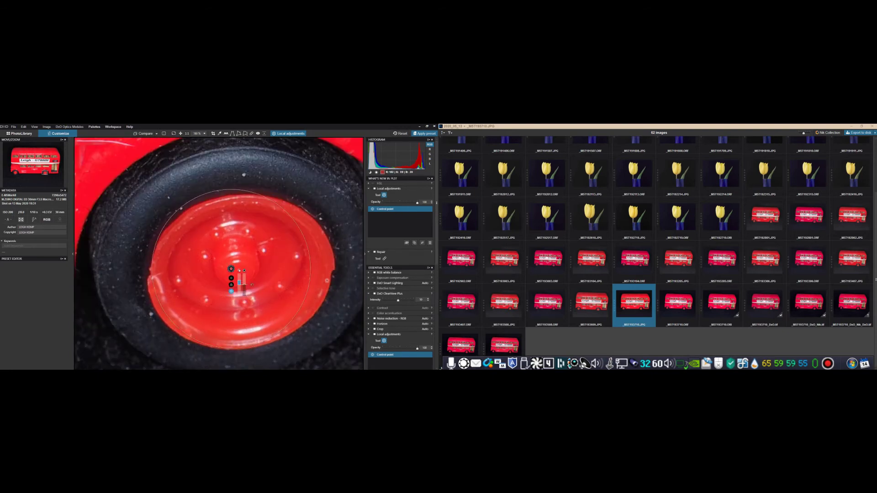
# Delete the control point from the rear wheel's red hub
pyautogui.scroll(-5, 308, 286)
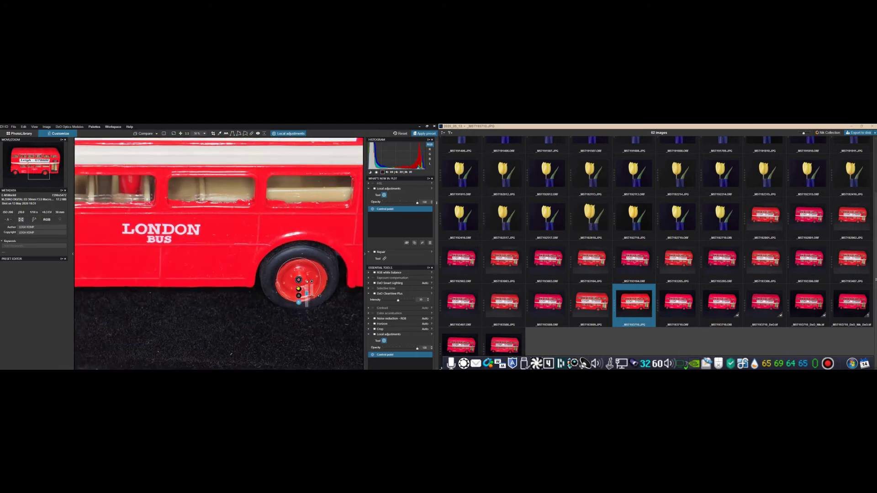
pyautogui.scroll(-1, 345, 280)
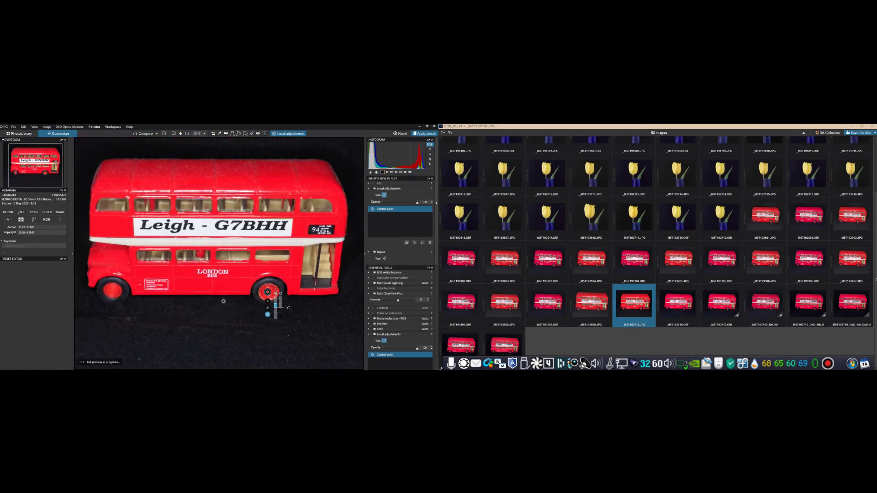
pyautogui.scroll(-1, 256, 301)
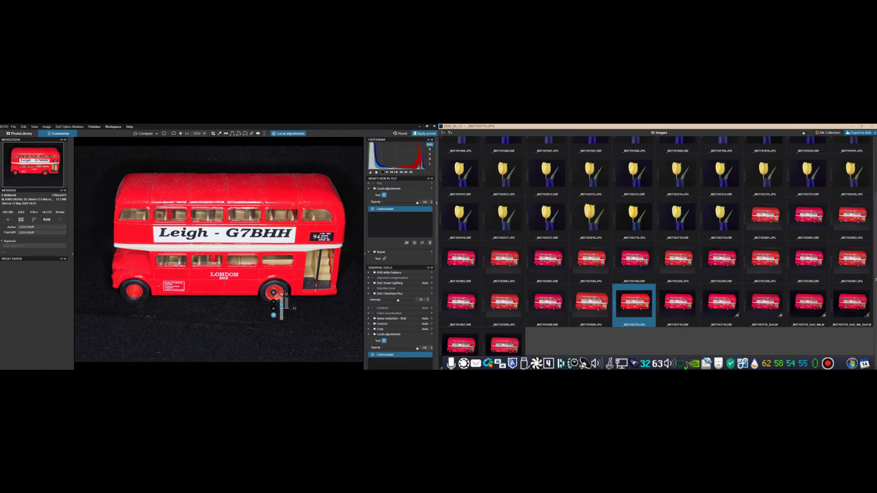
pyautogui.press('Delete')
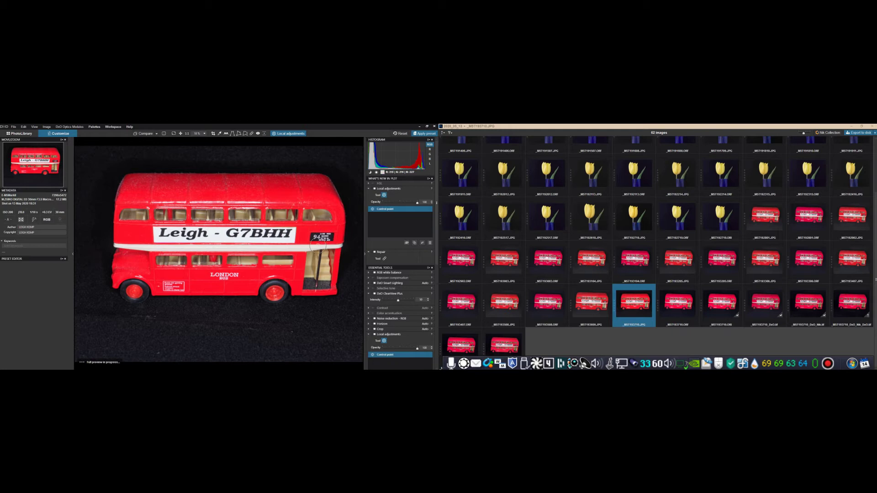
# Place a control point by the bus's 94 route sign, adjust its sharpness and check the whole photo
pyautogui.click(320, 241)
pyautogui.scroll(3, 320, 241)
pyautogui.scroll(3, 322, 245)
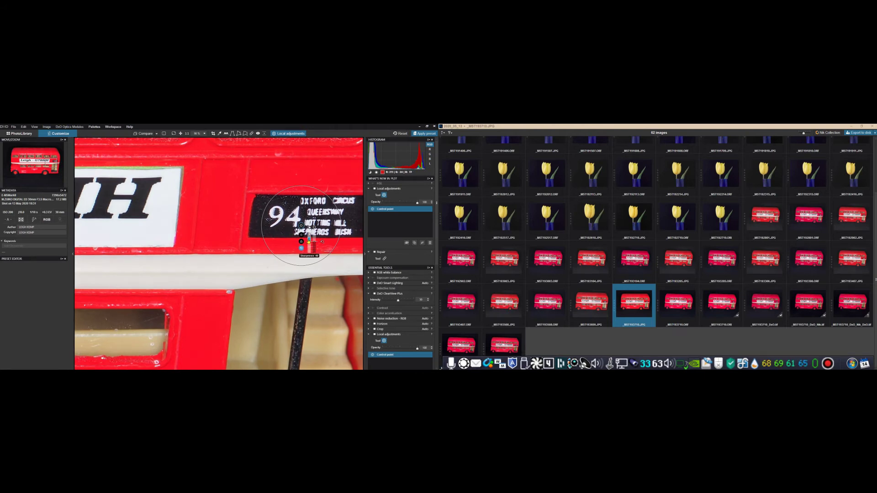
pyautogui.moveTo(309, 241); pyautogui.dragTo(313, 240)
pyautogui.moveTo(309, 238); pyautogui.dragTo(309, 245)
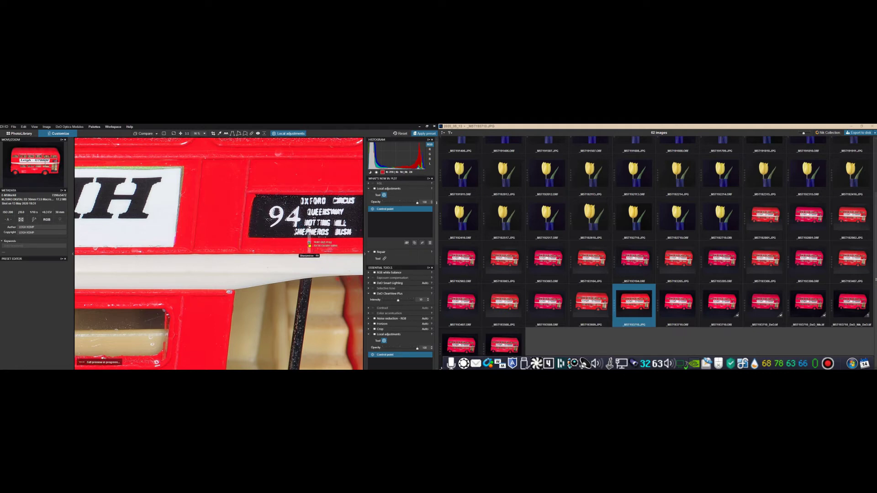
pyautogui.moveTo(309, 241); pyautogui.dragTo(309, 241)
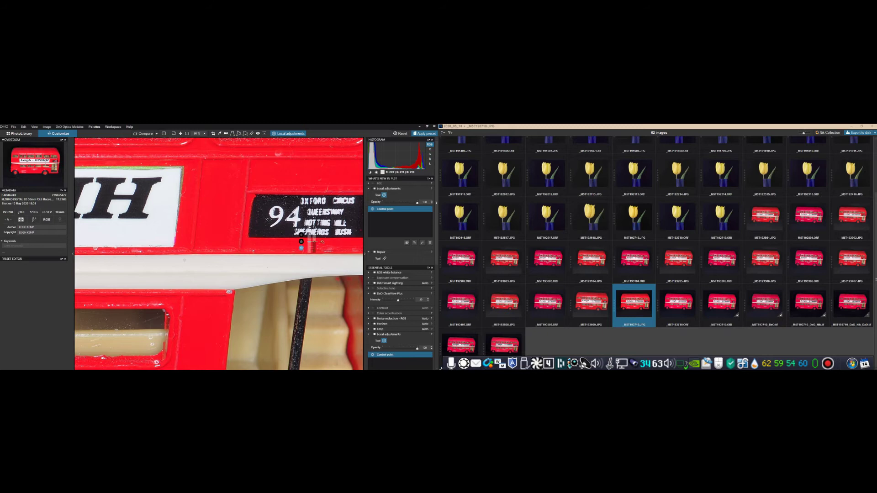
pyautogui.scroll(-2, 219, 253)
pyautogui.scroll(-2, 264, 264)
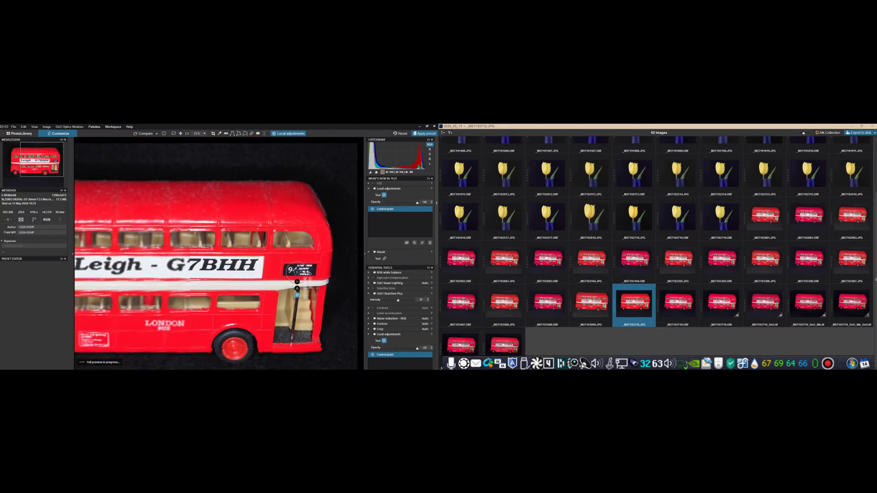
pyautogui.scroll(-1, 317, 289)
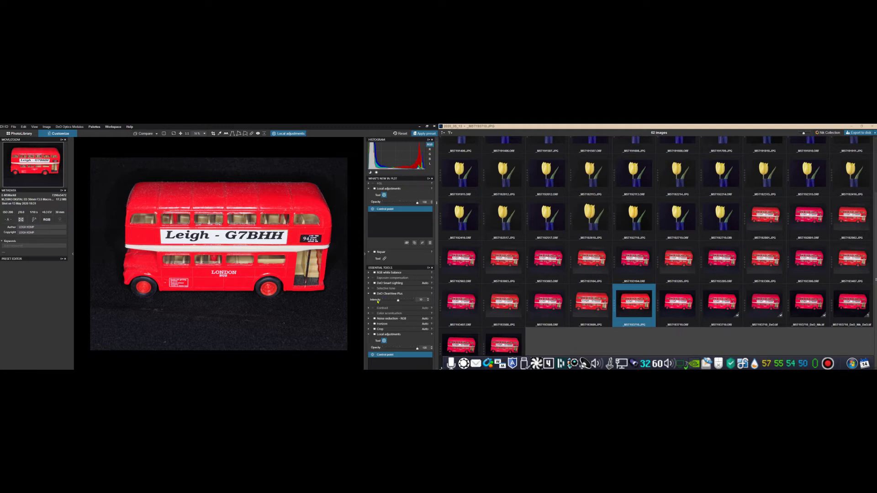
# Send the edited bus photo to Viveza 2 in the Nik Collection
pyautogui.scroll(-1, 378, 301)
pyautogui.scroll(1, 383, 301)
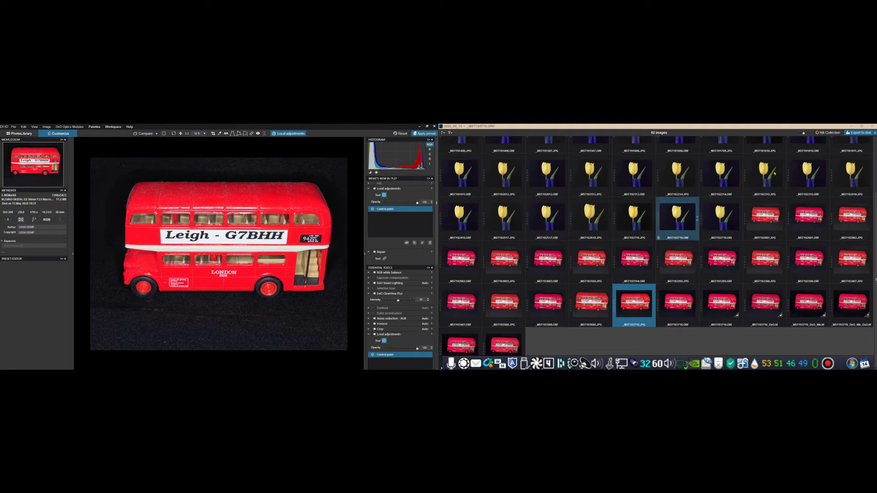
pyautogui.click(827, 133)
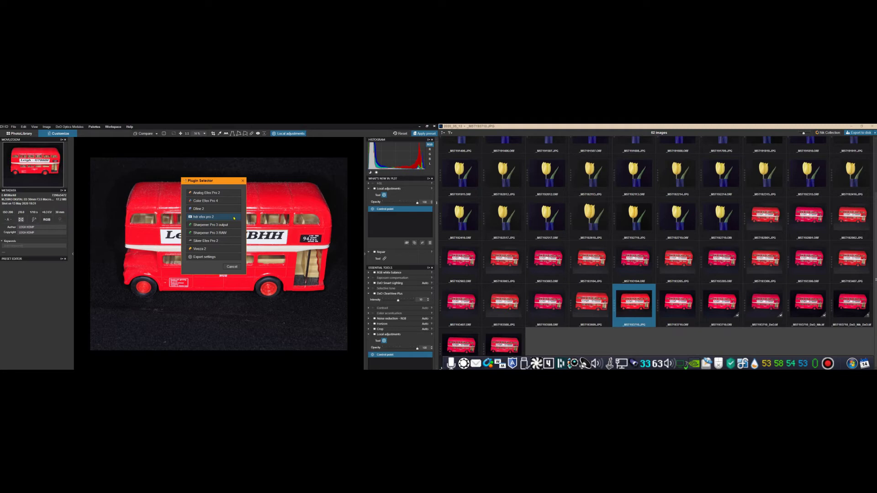
pyautogui.click(207, 250)
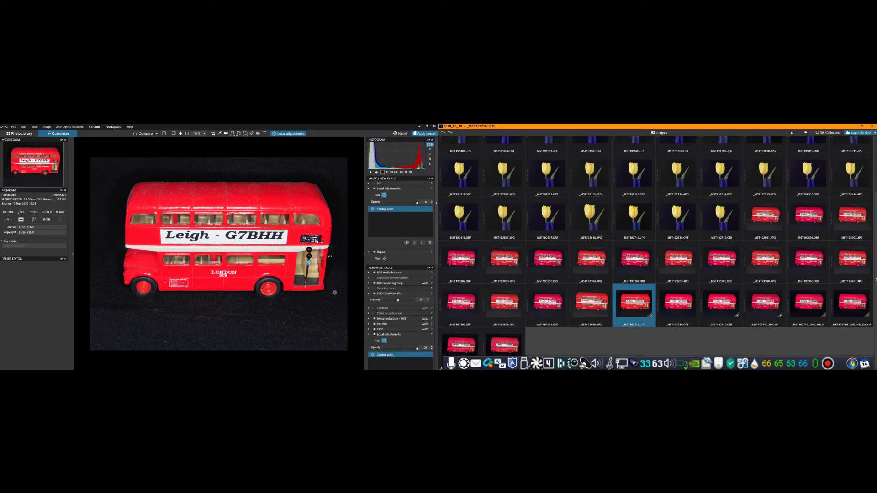
pyautogui.click(828, 133)
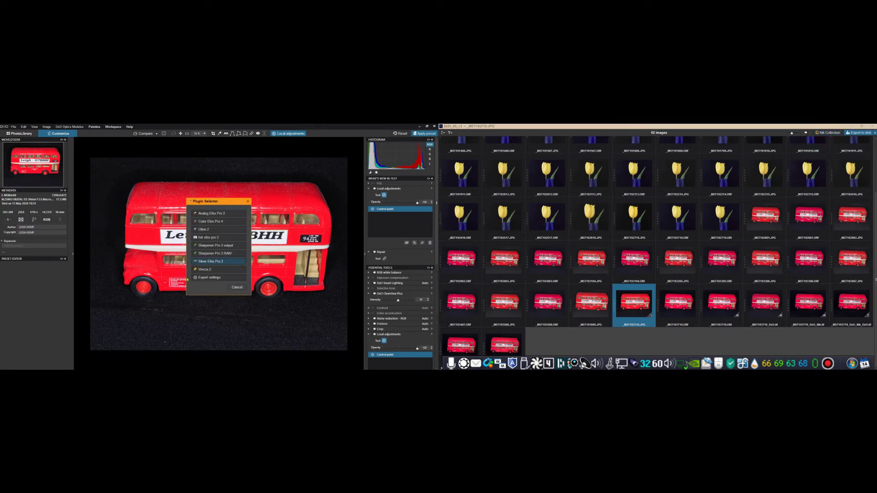
pyautogui.click(203, 270)
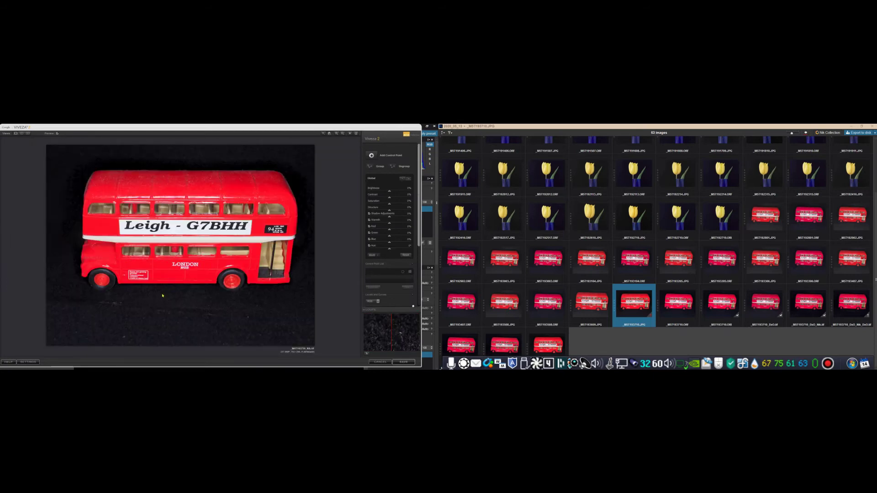
# Add two control points on the dark cloth in front of the bus's front wheel
pyautogui.click(372, 155)
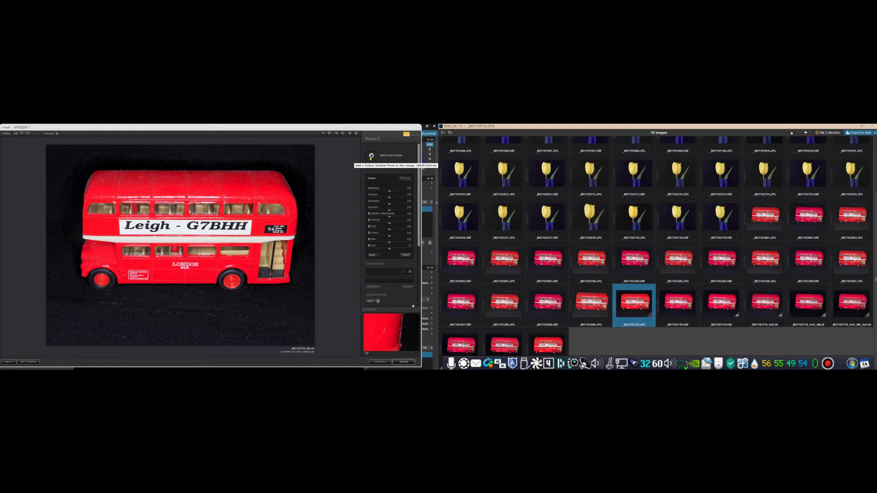
pyautogui.click(109, 326)
pyautogui.moveTo(118, 327); pyautogui.dragTo(54, 284)
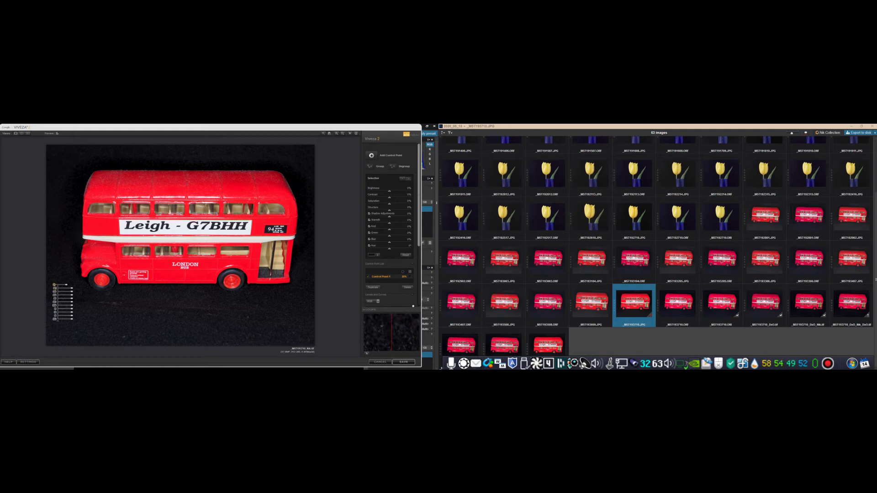
pyautogui.click(99, 314)
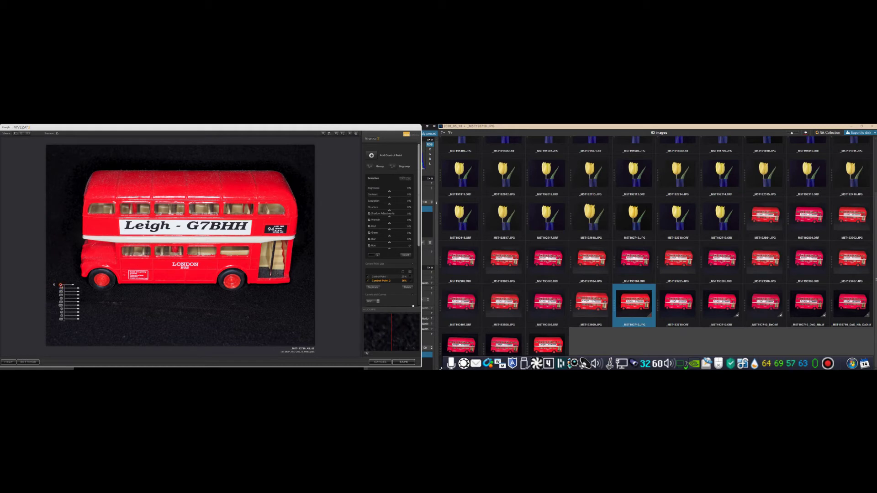
# Add control points on the cloth below the bus's middle and rear, and move the second point towards the cloth's lower edge
pyautogui.moveTo(191, 311); pyautogui.dragTo(154, 328)
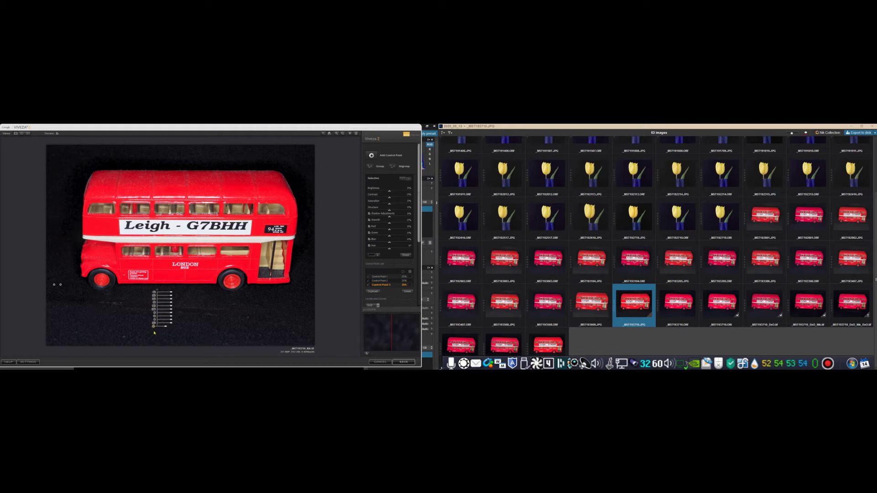
pyautogui.moveTo(153, 327); pyautogui.dragTo(181, 324)
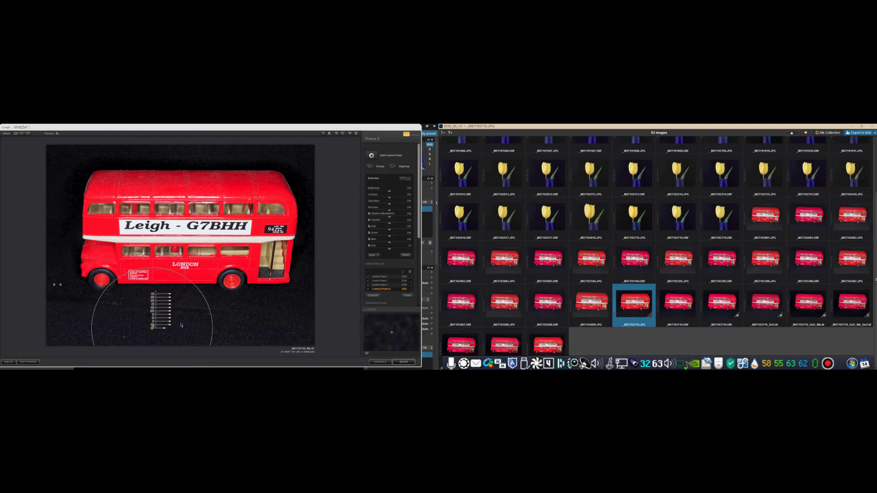
pyautogui.moveTo(251, 316); pyautogui.dragTo(264, 329)
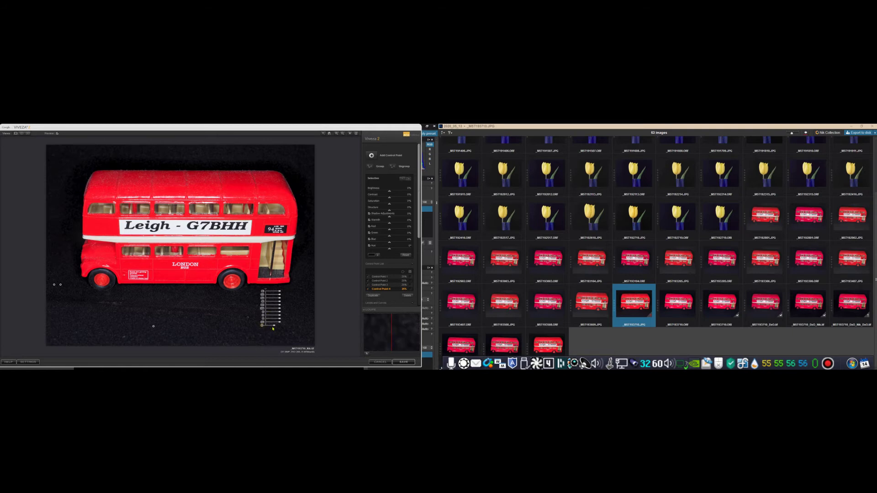
pyautogui.moveTo(280, 326); pyautogui.dragTo(260, 335)
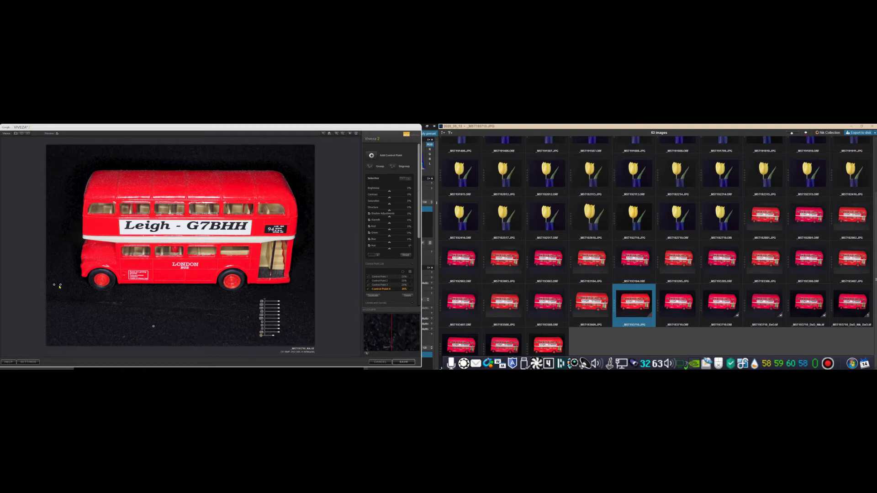
pyautogui.moveTo(60, 290); pyautogui.dragTo(95, 368)
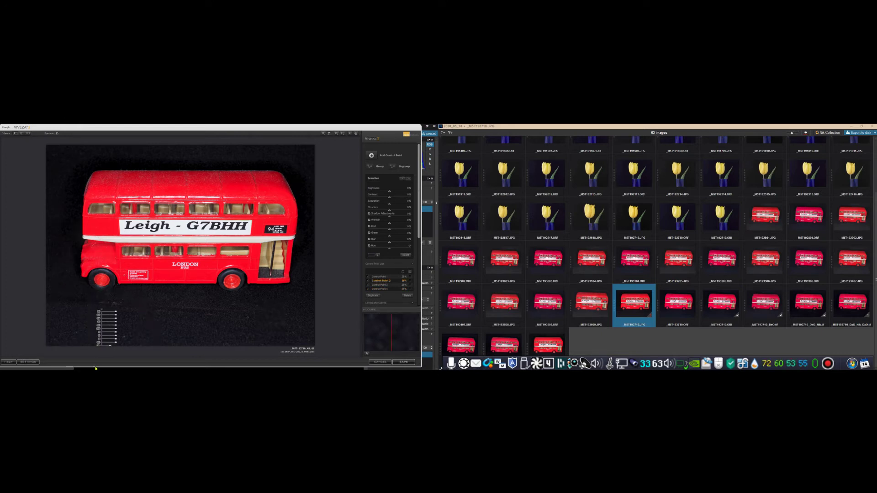
# Select all four cloth control points and combine them into one group
pyautogui.click(381, 277)
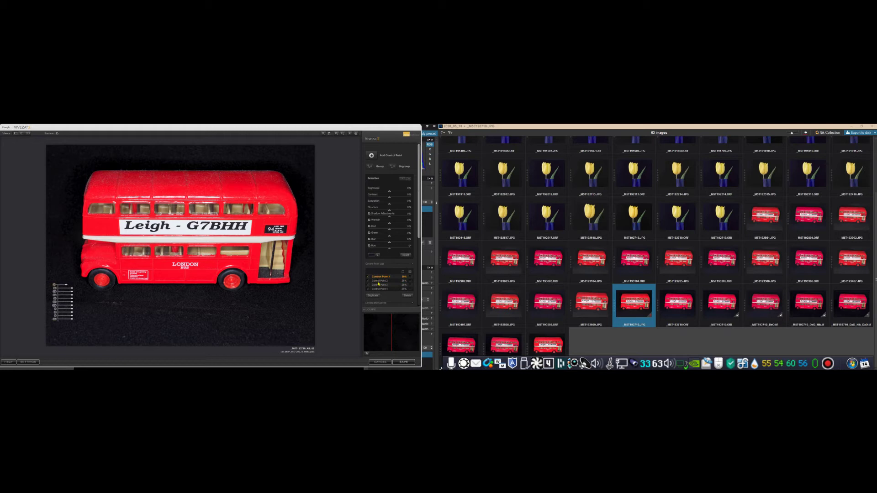
pyautogui.keyDown('shift'); pyautogui.click(377, 283); pyautogui.keyUp('shift')
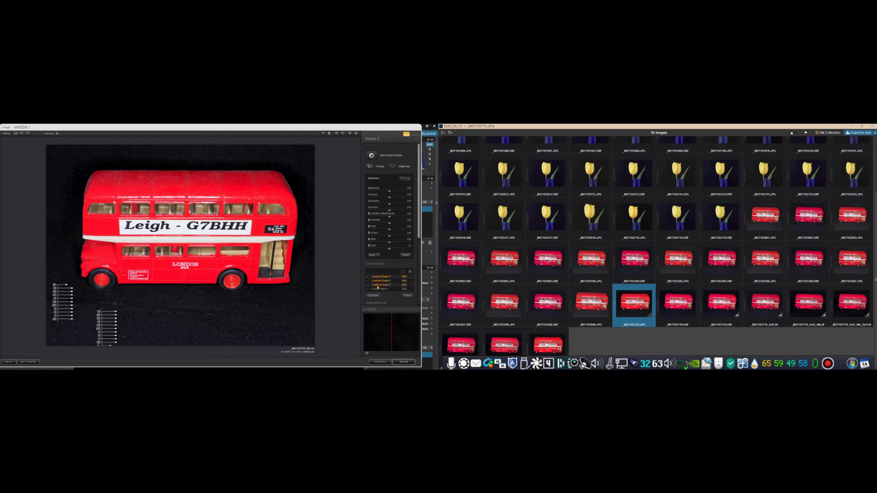
pyautogui.keyDown('shift'); pyautogui.click(377, 286); pyautogui.keyUp('shift')
pyautogui.keyDown('shift'); pyautogui.click(378, 289); pyautogui.keyUp('shift')
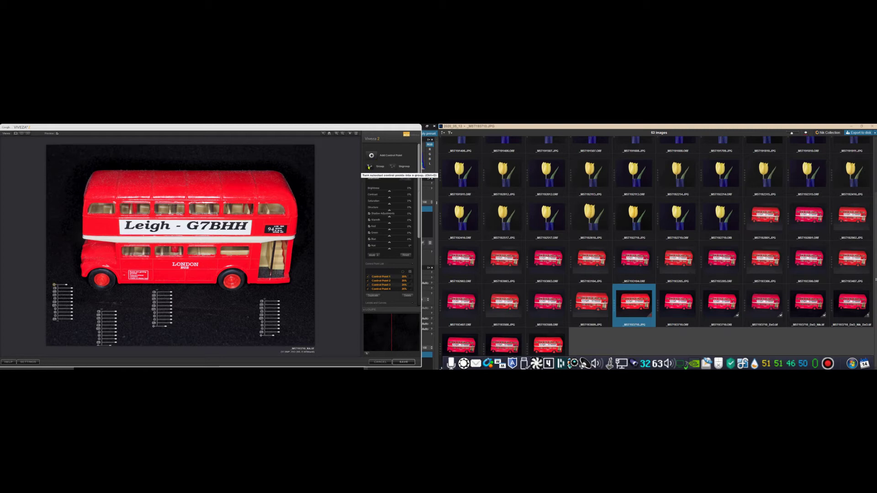
pyautogui.click(369, 168)
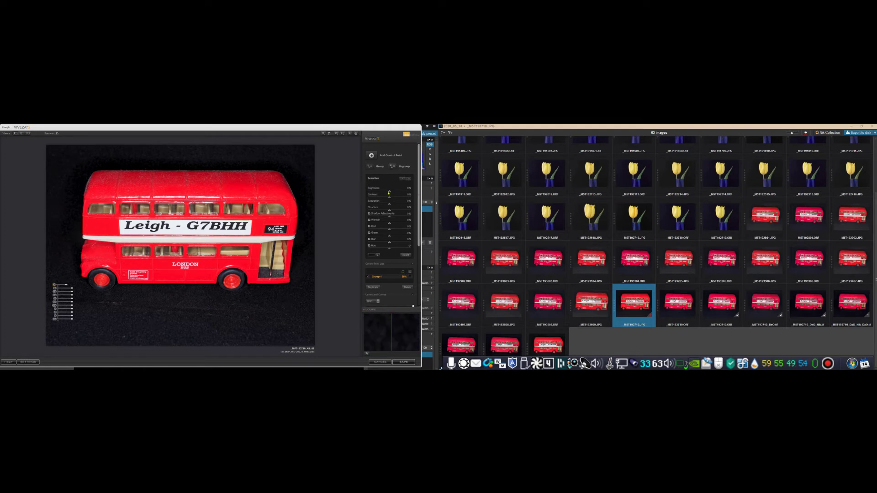
# Lower the control point group's brightness until the cloth is nearly black, and compare it with the original
pyautogui.moveTo(389, 191); pyautogui.dragTo(364, 198)
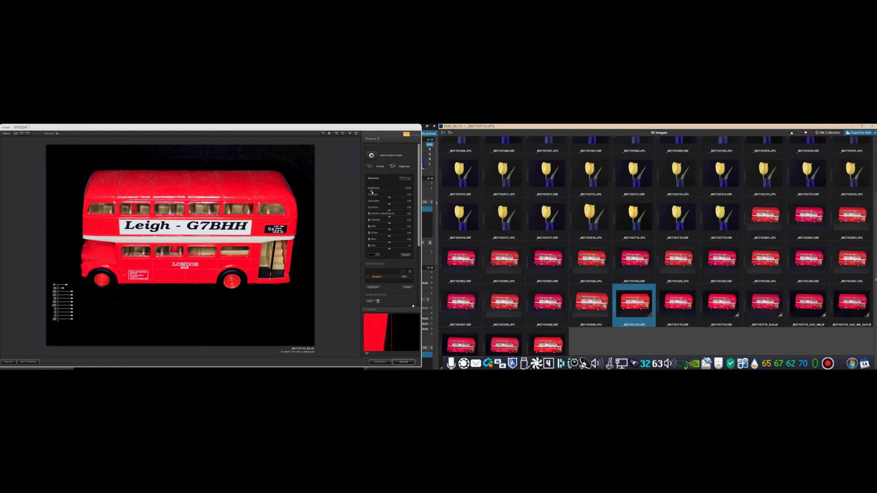
pyautogui.moveTo(375, 194); pyautogui.dragTo(378, 194)
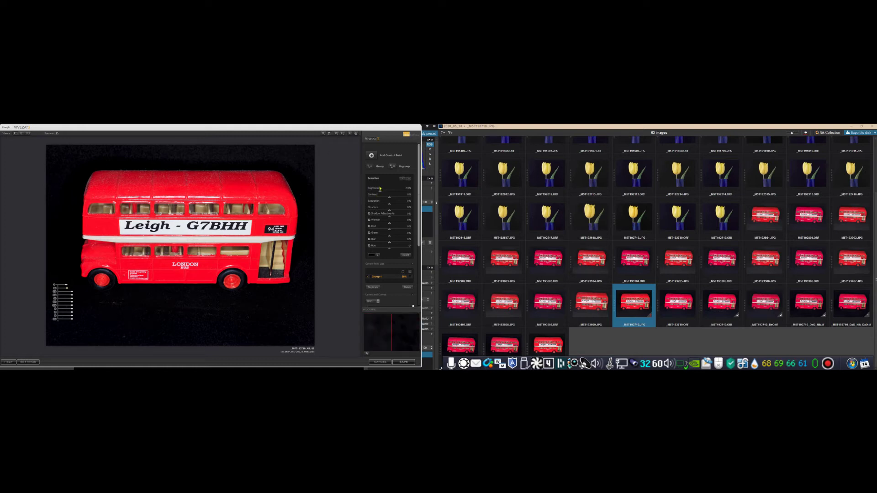
pyautogui.click(58, 134)
pyautogui.click(57, 134)
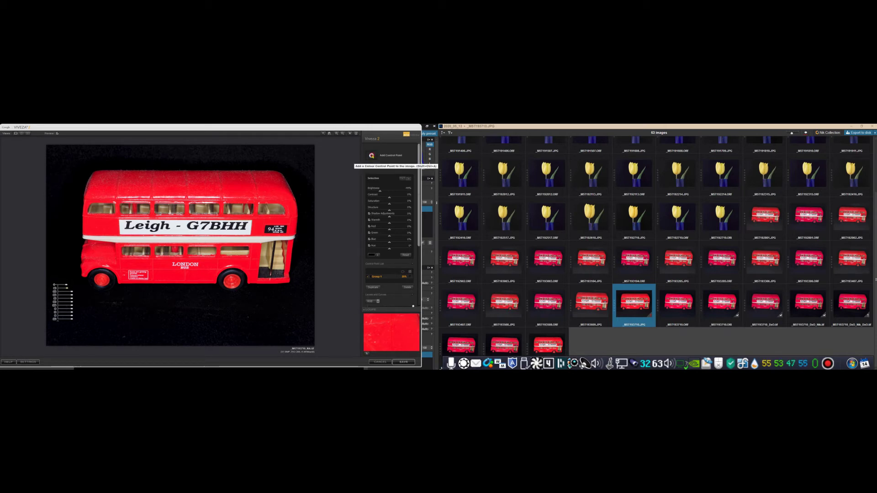
# Add a control point on the red bodywork above the upper-deck windows and raise its red level
pyautogui.click(371, 156)
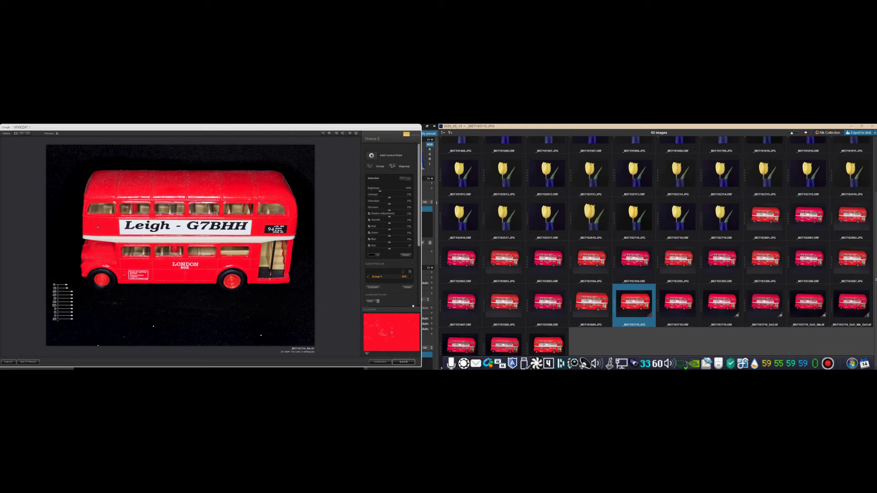
pyautogui.click(113, 225)
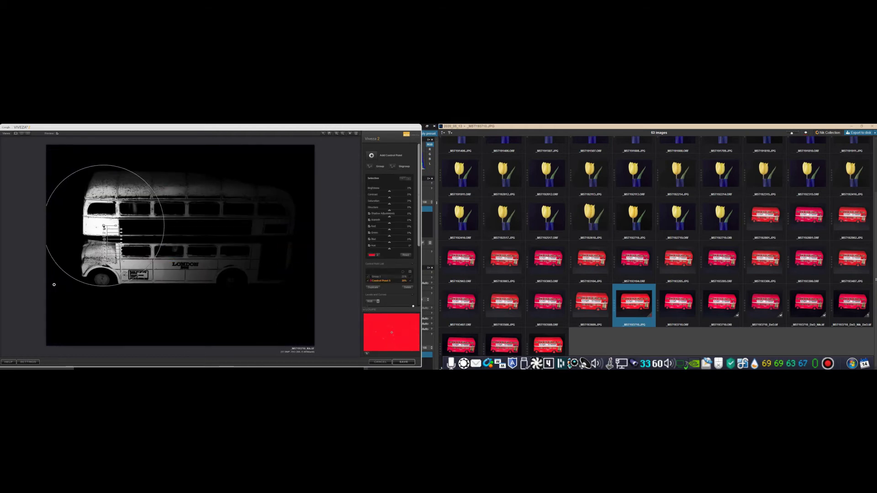
pyautogui.moveTo(114, 224); pyautogui.dragTo(158, 194)
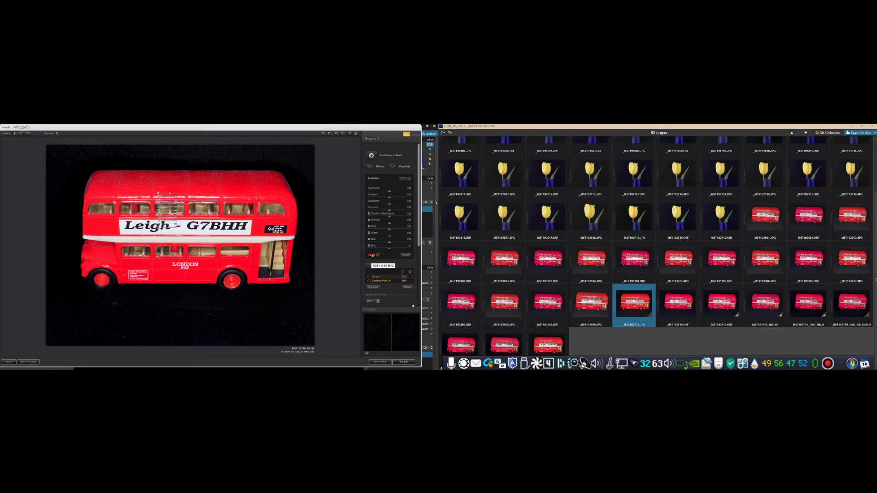
pyautogui.click(390, 232)
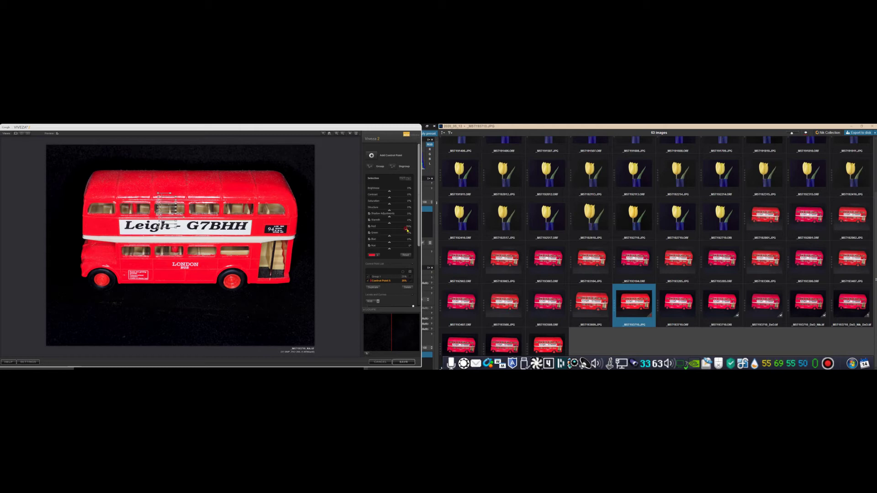
pyautogui.moveTo(411, 230); pyautogui.dragTo(399, 229)
# Compare the photo repeatedly with and without the Viveza edits, examining the cloth and the red bodywork
pyautogui.click(57, 134)
pyautogui.click(57, 134)
pyautogui.click(58, 134)
pyautogui.click(57, 134)
pyautogui.click(58, 134)
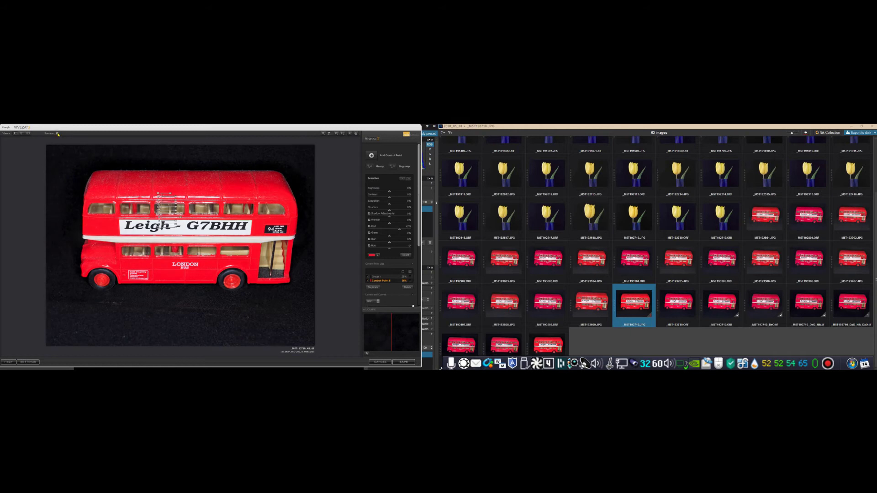
pyautogui.click(58, 133)
pyautogui.click(57, 134)
pyautogui.click(58, 134)
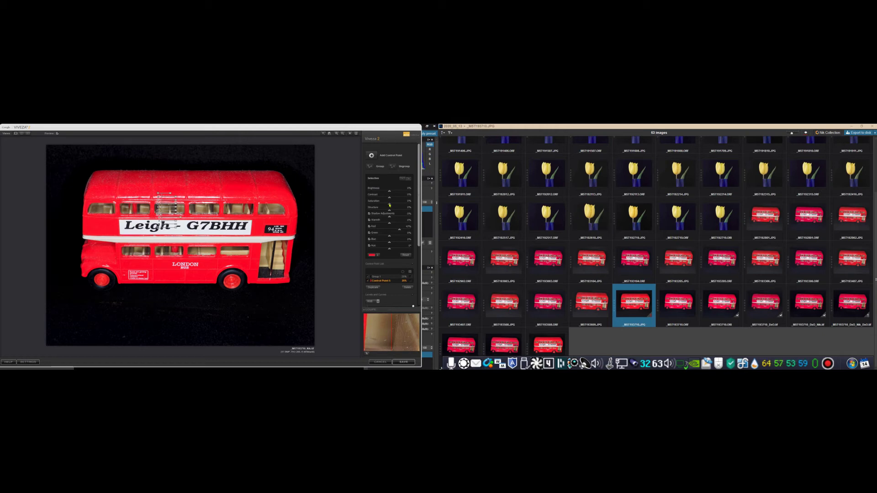
# Try a much higher saturation on the red bodywork control point, restore it, and raise the point's structure slightly
pyautogui.moveTo(392, 206); pyautogui.dragTo(412, 206)
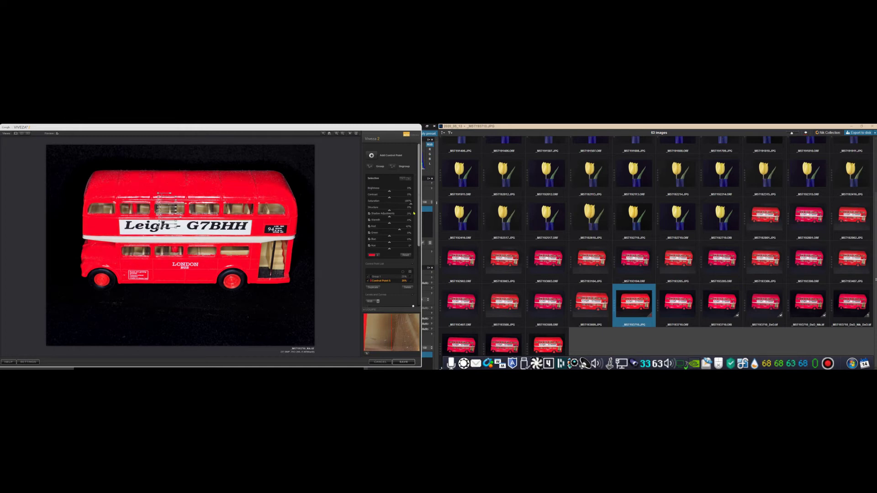
pyautogui.moveTo(407, 204); pyautogui.dragTo(392, 209)
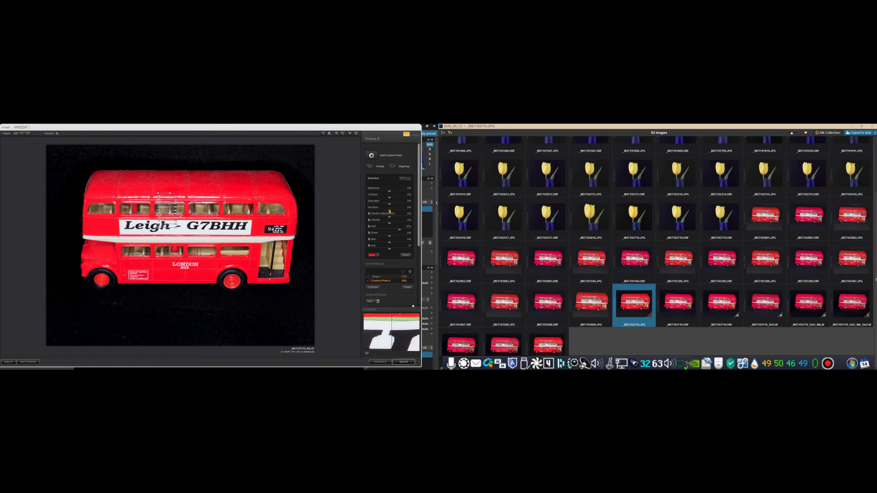
pyautogui.moveTo(395, 209)
pyautogui.mouseDown()
pyautogui.moveTo(401, 204)
pyautogui.moveTo(392, 209)
pyautogui.mouseUp()
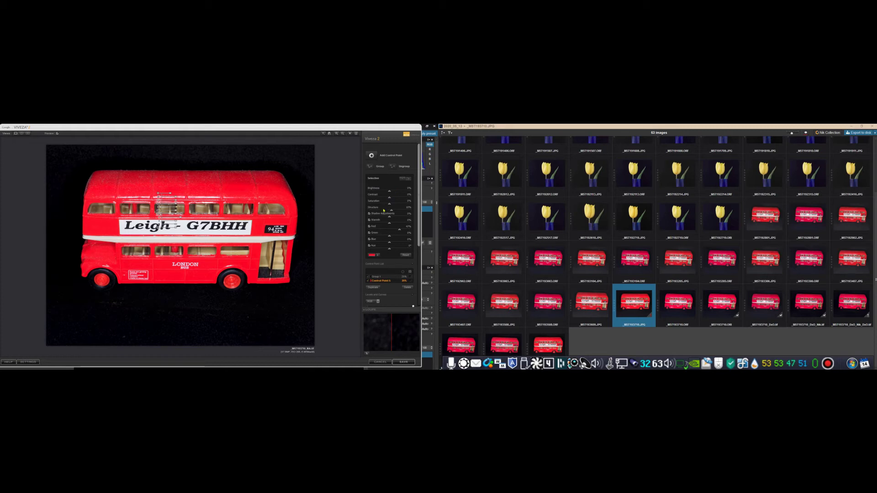
# Select the grouped cloth control points and lower their brightness further to deepen the black background
pyautogui.click(375, 277)
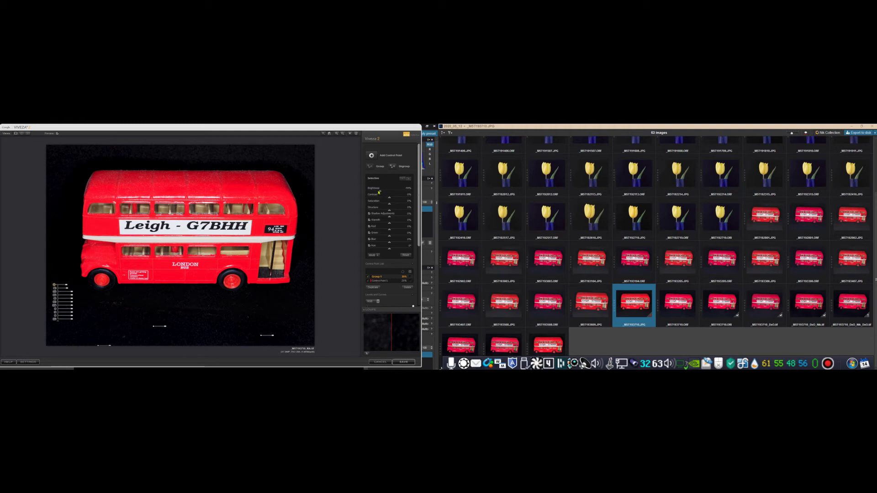
pyautogui.moveTo(378, 191); pyautogui.dragTo(374, 191)
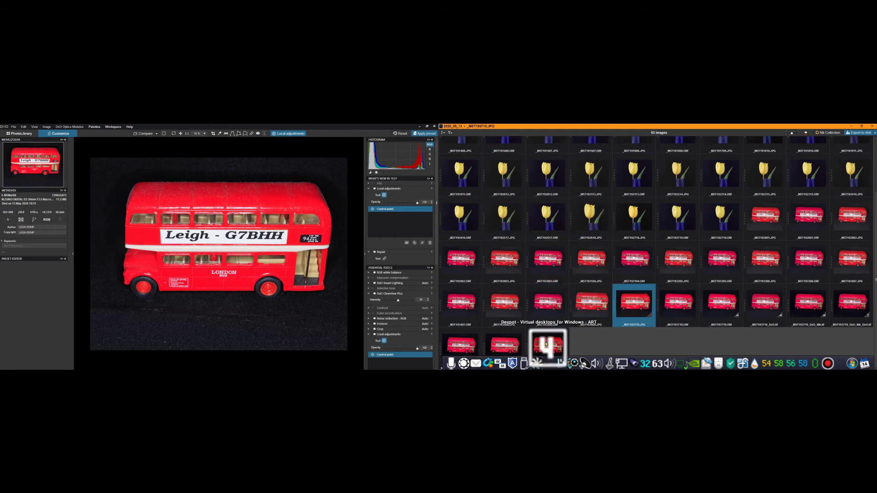
# Open the Viveza-edited file _MST193710_Nik.tif in PhotoLab and inspect the bus up close
pyautogui.click(547, 343)
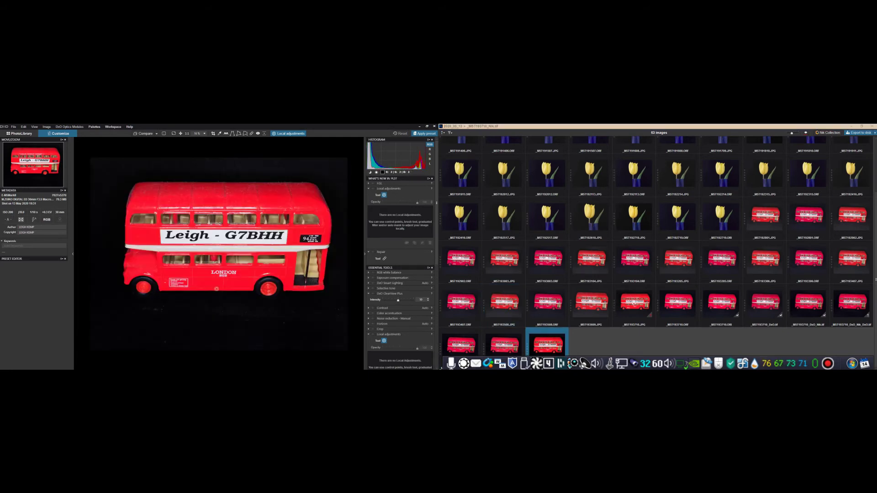
pyautogui.scroll(2, 234, 251)
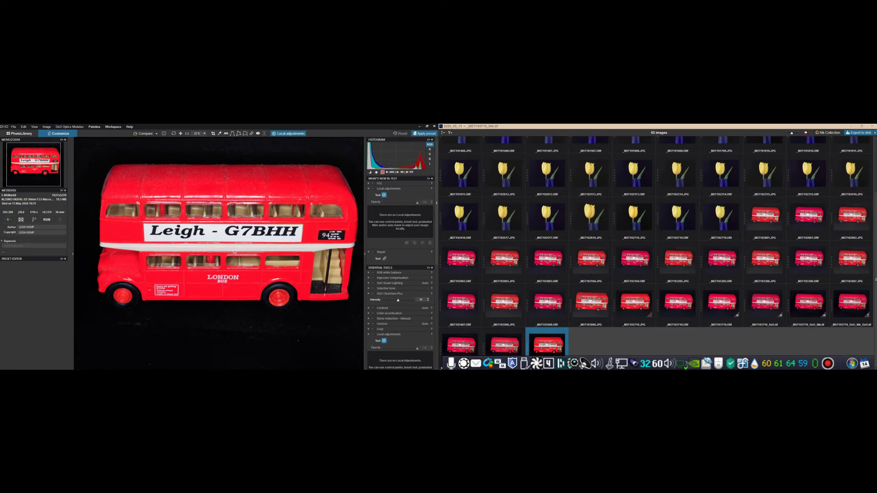
pyautogui.scroll(-1, 234, 252)
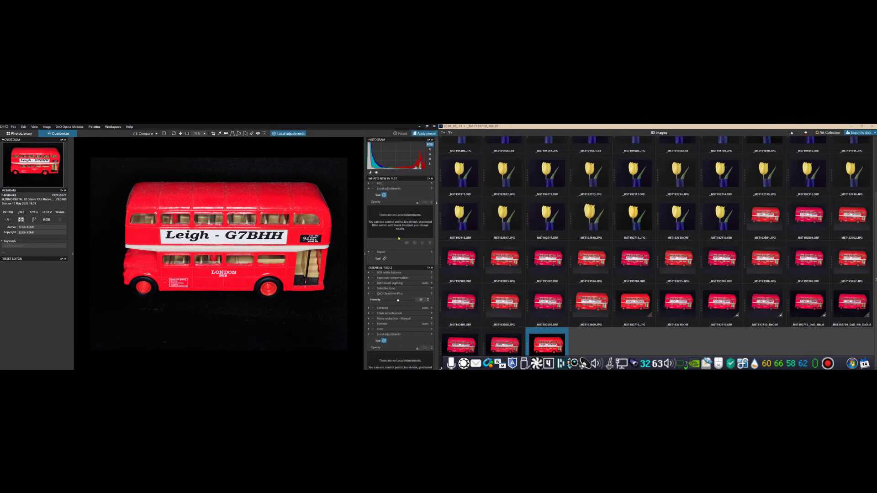
pyautogui.click(384, 258)
pyautogui.click(716, 194)
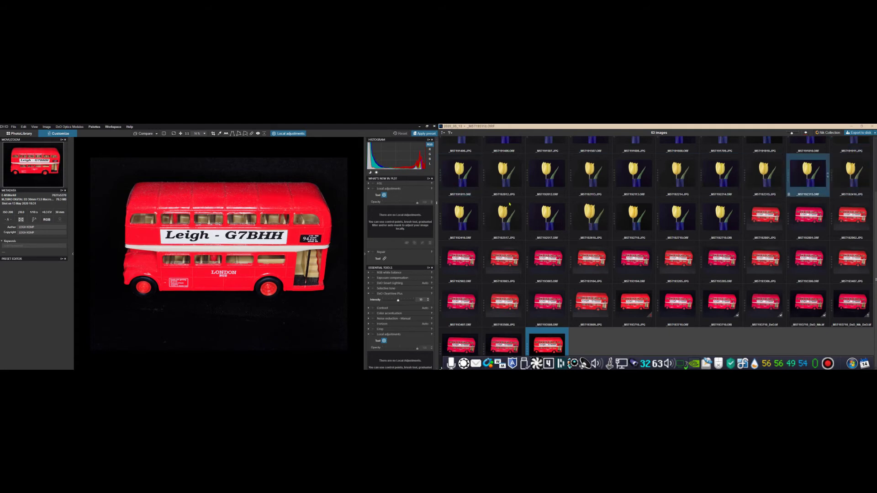
pyautogui.click(590, 176)
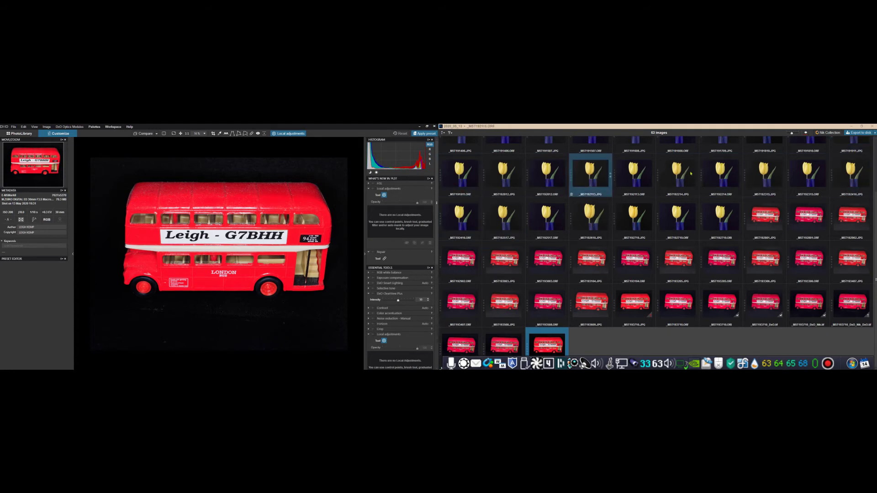
pyautogui.click(856, 133)
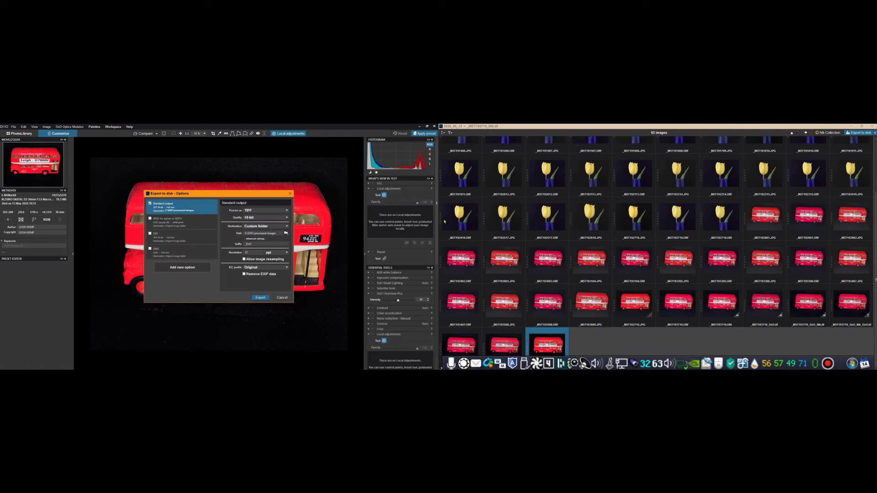
pyautogui.click(283, 298)
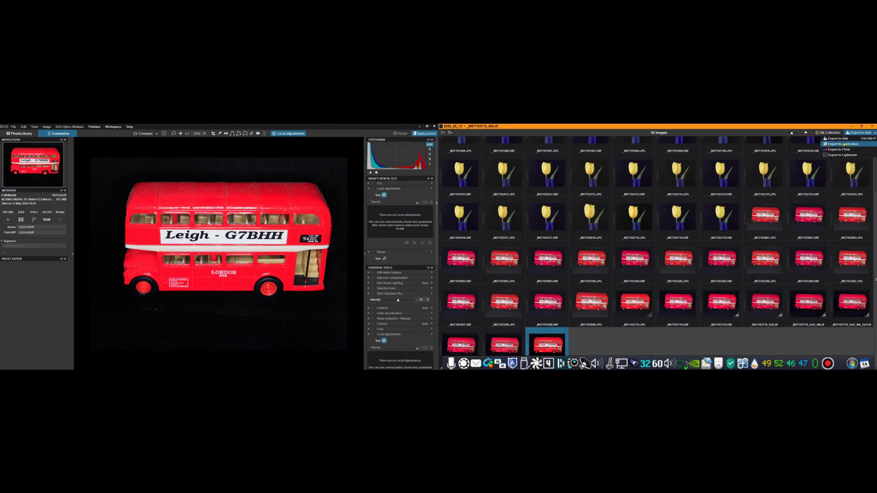
# Export the edited bus photo to Aurora HDR as a 16-bit TIFF and create an HDR image from it
pyautogui.hotkey('ctrl', 'shift', 'k')
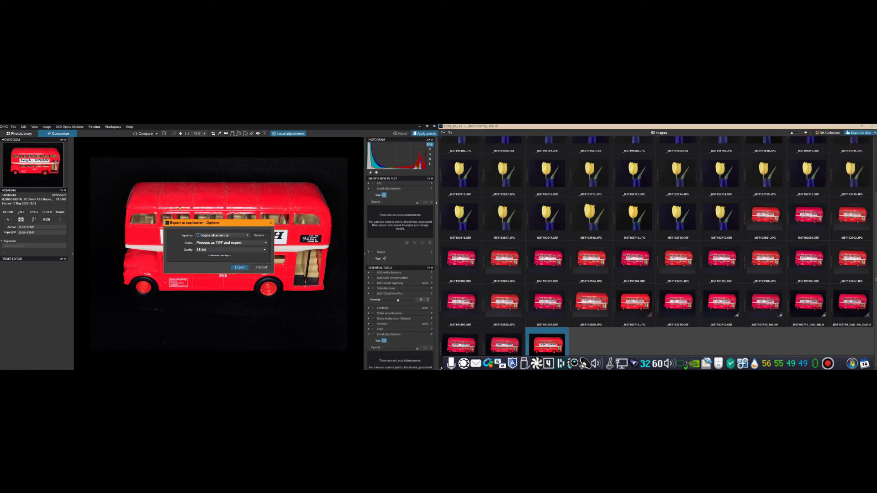
pyautogui.click(230, 236)
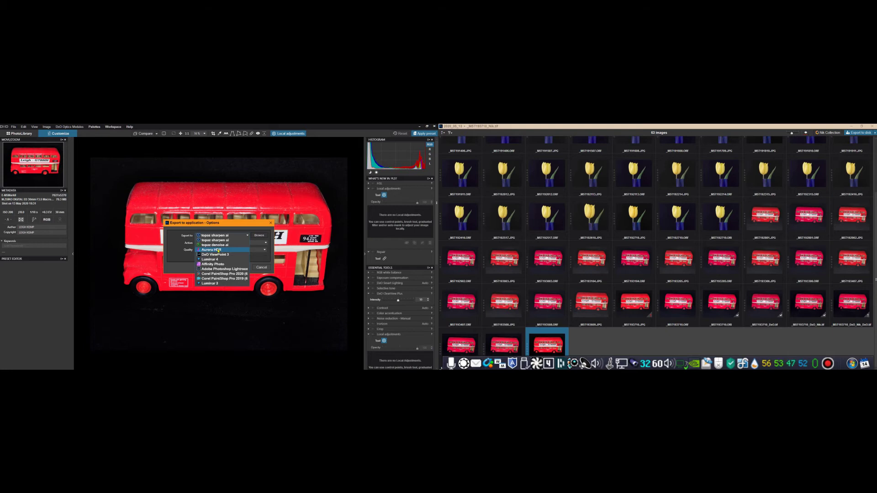
pyautogui.click(217, 251)
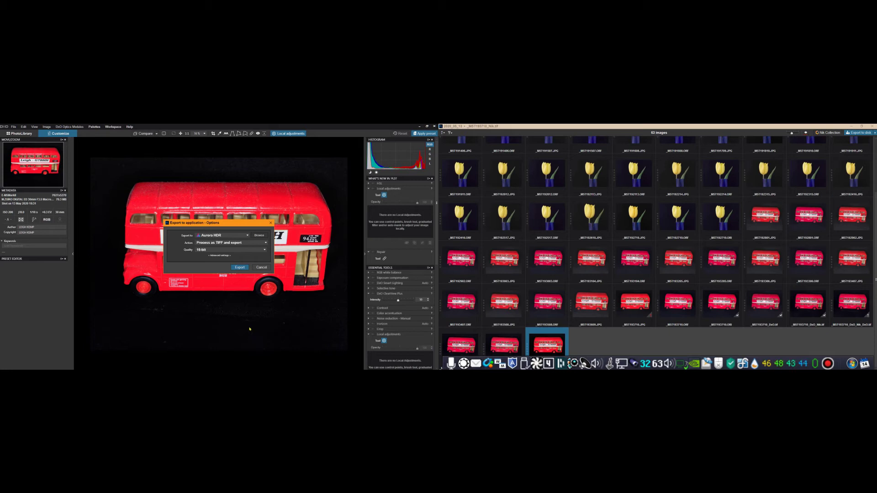
pyautogui.click(240, 268)
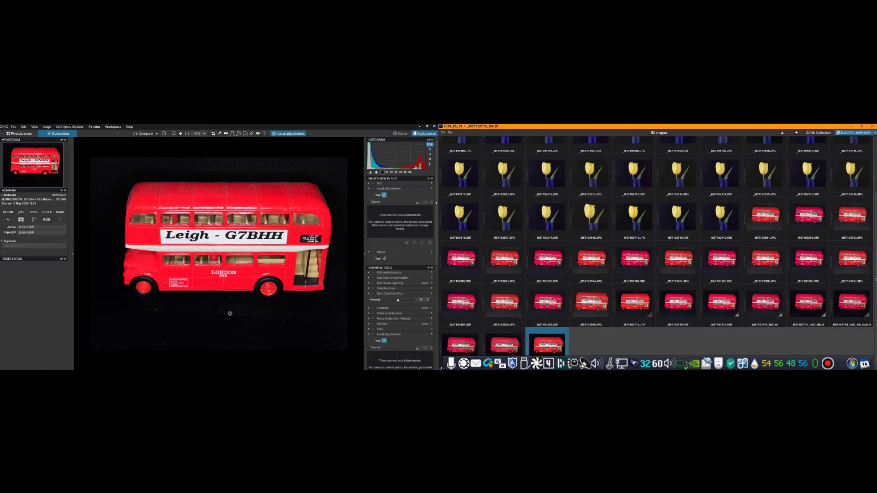
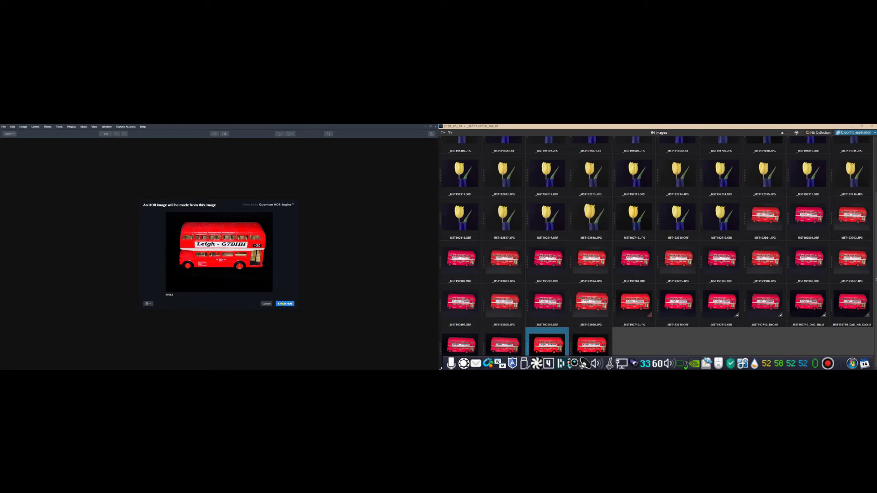
pyautogui.click(280, 306)
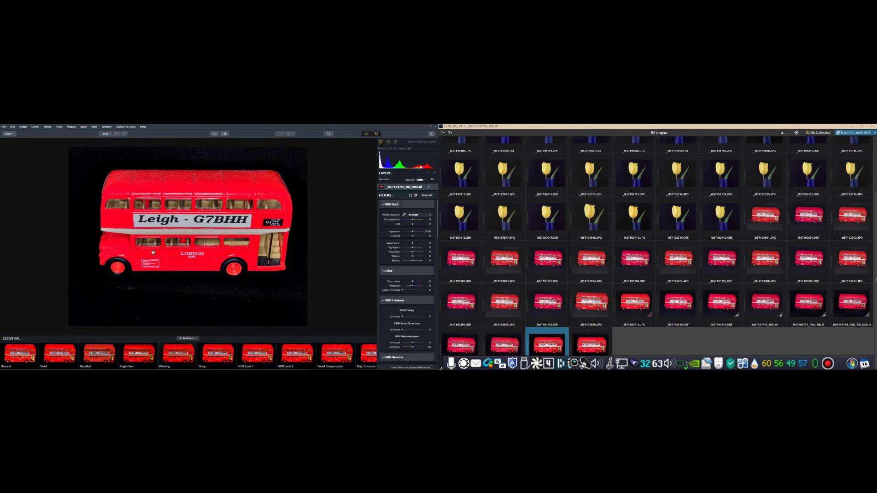
# Compare the HDR conversion repeatedly with the original photo, examining the red bodywork and the dark background
pyautogui.click(215, 135)
pyautogui.click(215, 136)
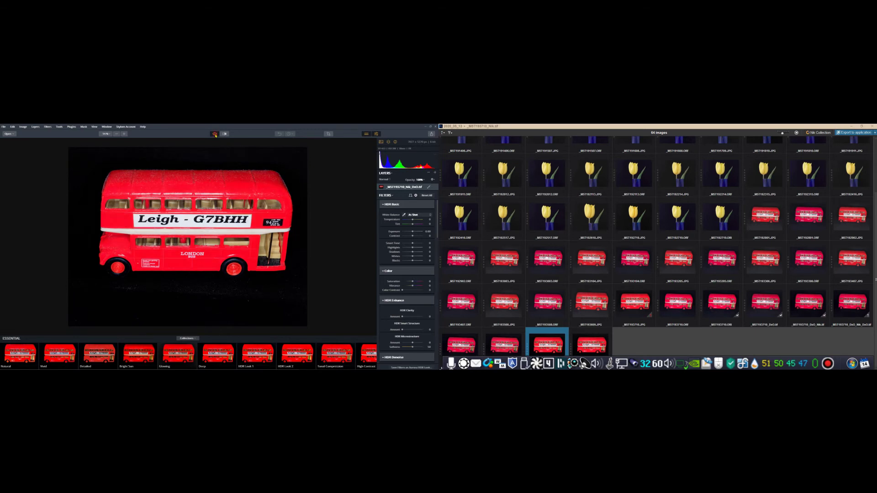
pyautogui.click(215, 135)
pyautogui.click(215, 136)
pyautogui.click(214, 136)
pyautogui.click(214, 136)
pyautogui.click(214, 136)
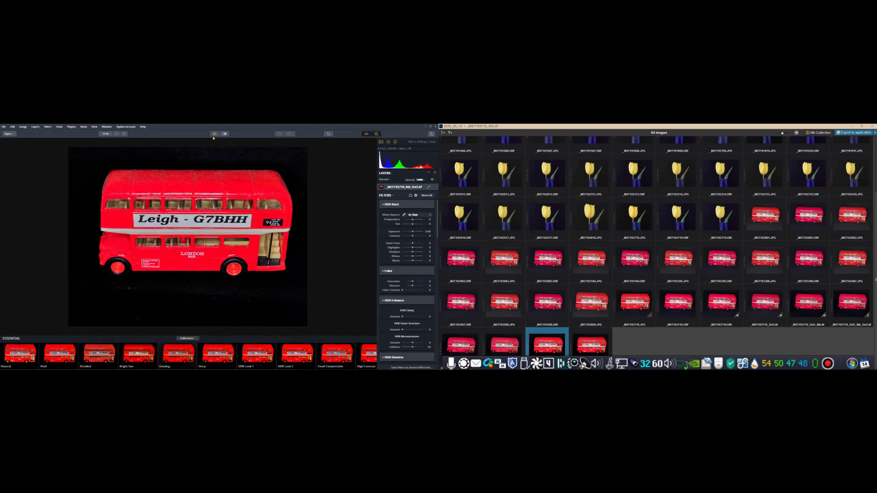
pyautogui.click(214, 138)
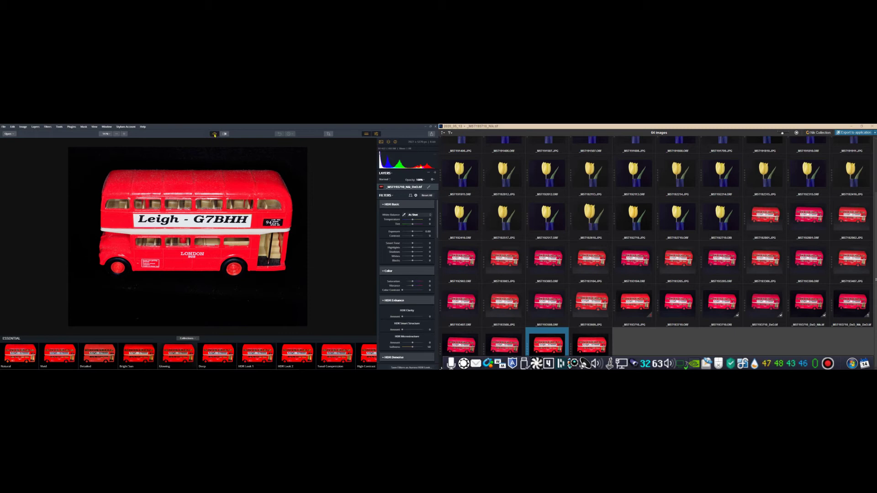
pyautogui.click(215, 134)
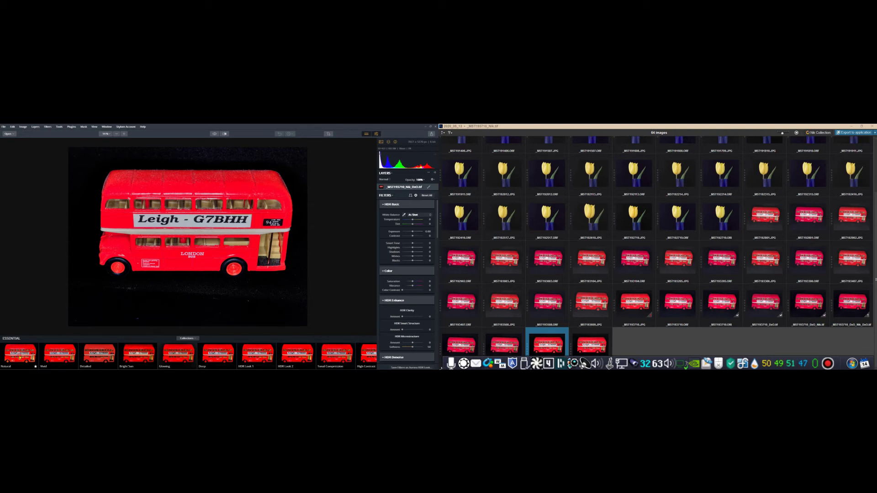
# Apply the Natural look from the Essential collection and compare it repeatedly with the original
pyautogui.click(21, 359)
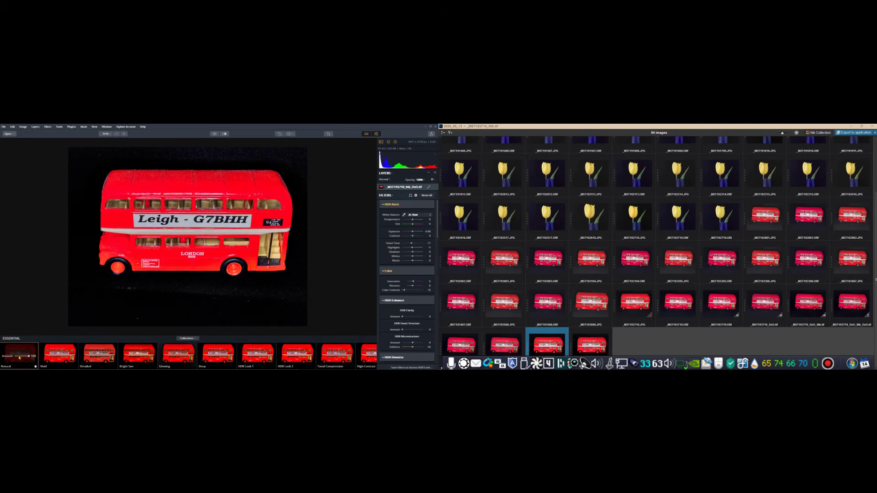
pyautogui.click(214, 133)
pyautogui.click(214, 134)
pyautogui.click(214, 134)
pyautogui.click(214, 133)
pyautogui.click(213, 134)
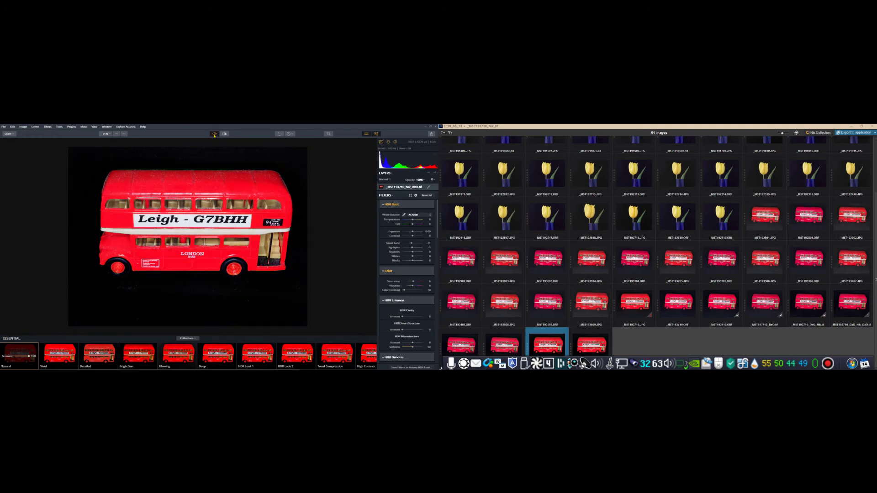
pyautogui.click(214, 134)
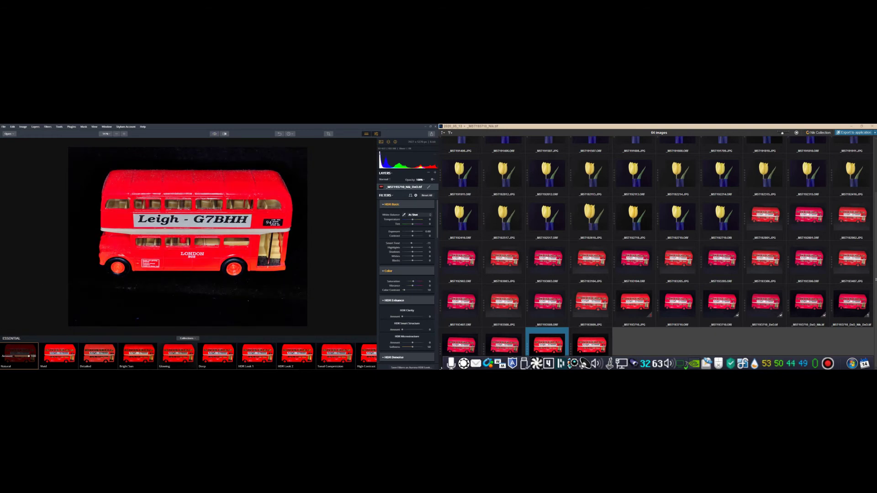
# Try the Vivid and Detailed looks on the bus photo one after the other
pyautogui.click(56, 359)
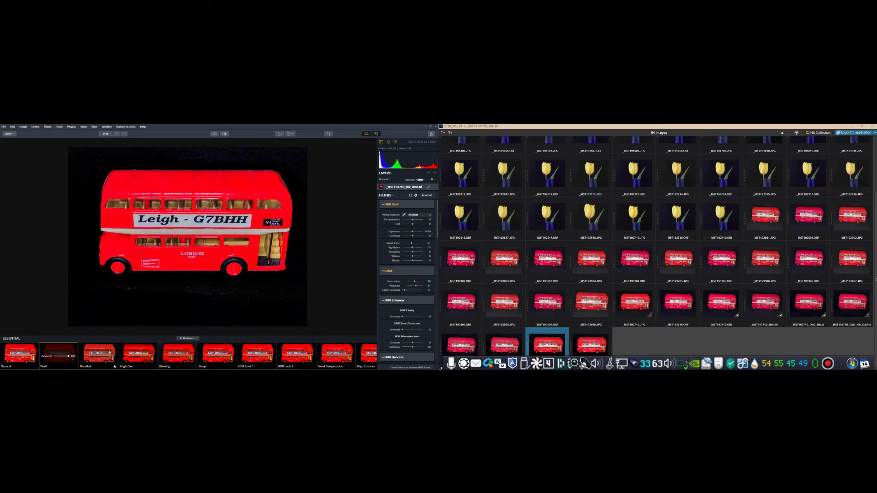
pyautogui.click(91, 352)
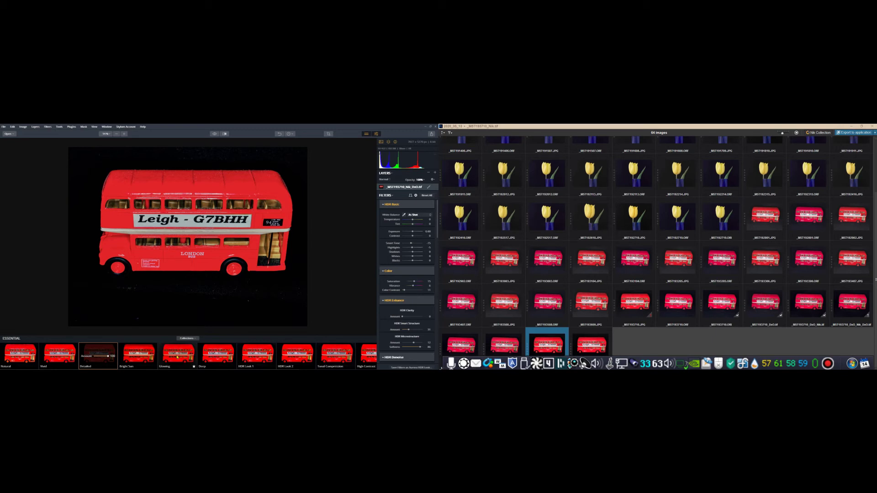
# Apply the Glowing look and compare it repeatedly with the original photo
pyautogui.click(178, 357)
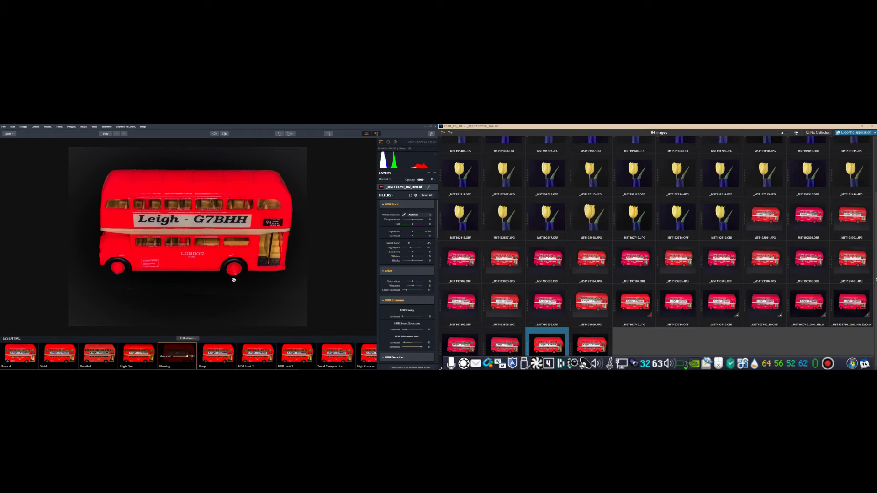
pyautogui.click(214, 136)
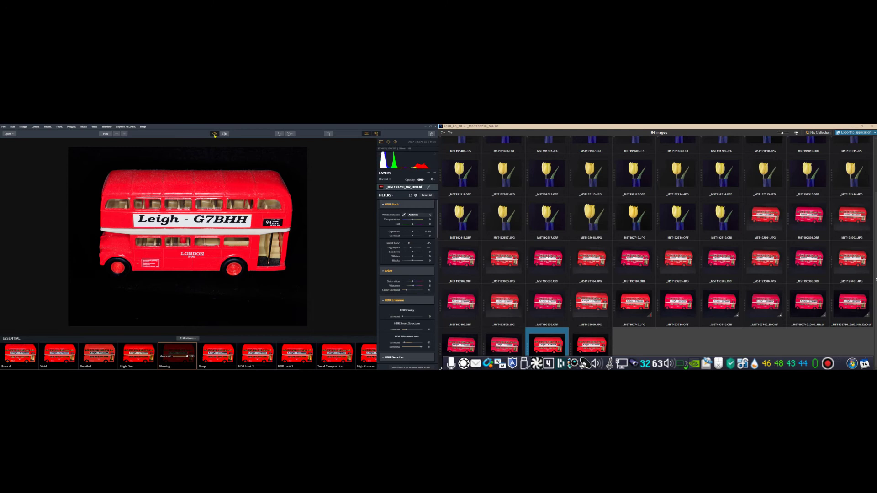
pyautogui.click(214, 136)
pyautogui.click(214, 135)
pyautogui.click(215, 135)
pyautogui.click(215, 135)
pyautogui.click(215, 136)
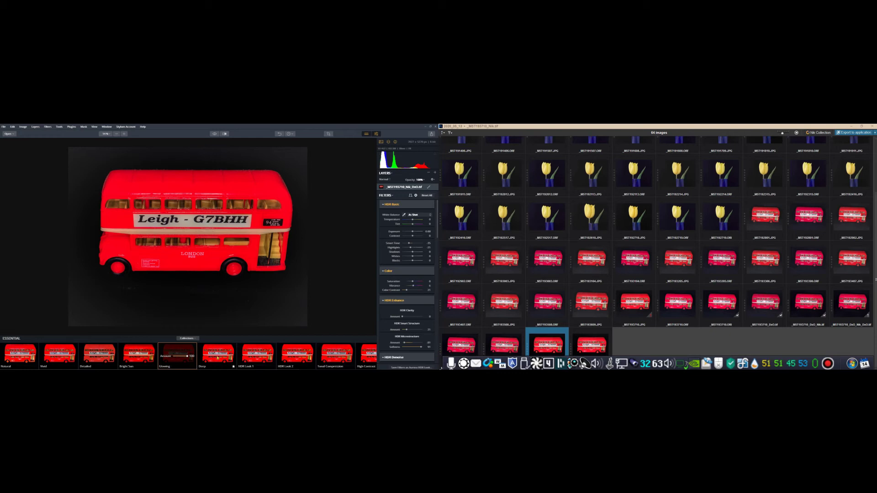
# Apply the look between Glowing and HDR Look 1, reduce its amount, and compare it with the original
pyautogui.click(219, 360)
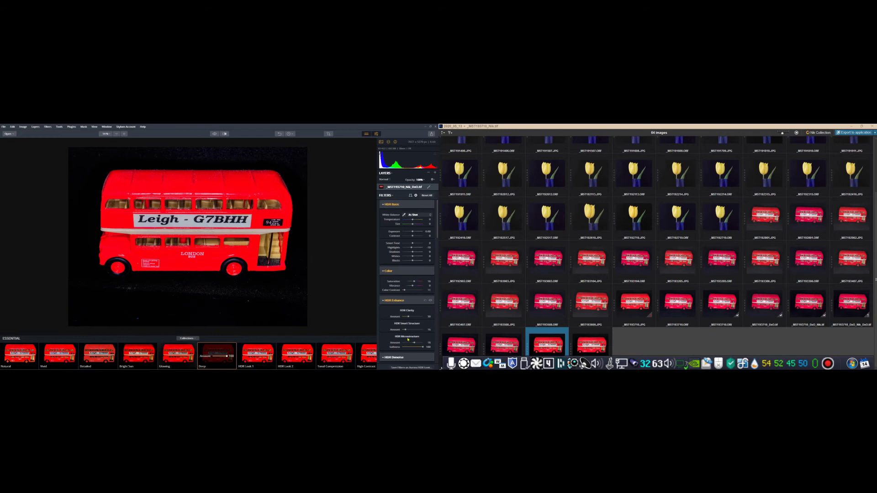
pyautogui.click(226, 357)
pyautogui.click(217, 357)
pyautogui.click(213, 134)
pyautogui.click(213, 134)
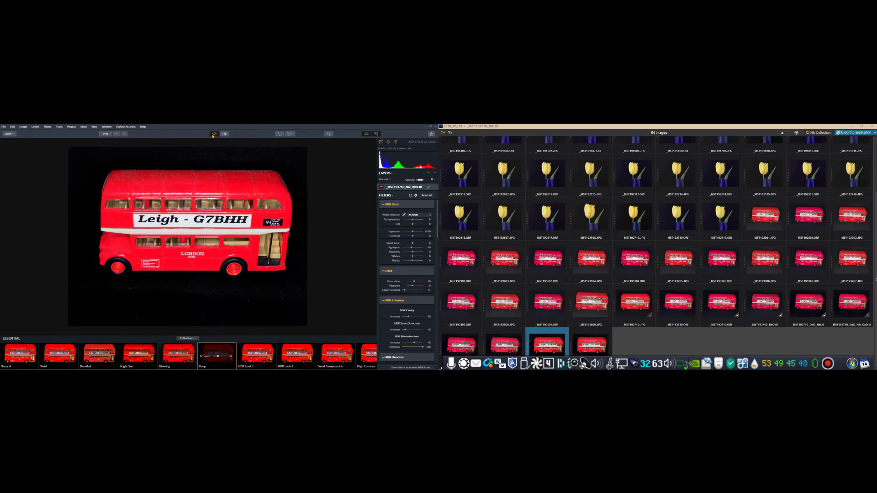
pyautogui.click(214, 135)
pyautogui.click(214, 136)
pyautogui.click(214, 136)
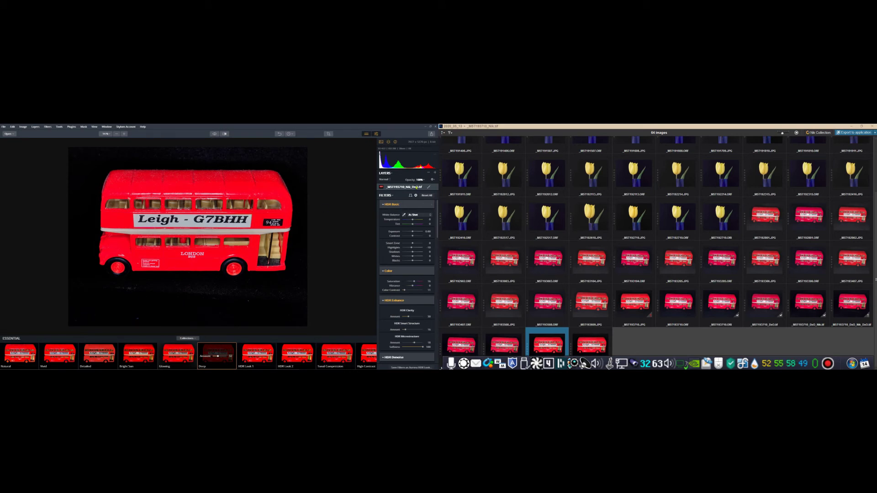
# Close Aurora HDR without saving the changes to _MST193710_Nik_DxO.tif and return to PhotoLab
pyautogui.click(435, 127)
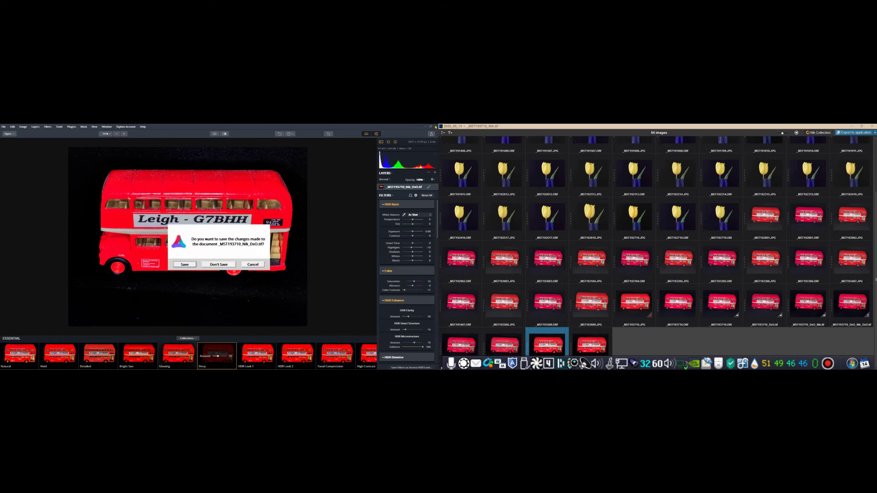
pyautogui.click(220, 264)
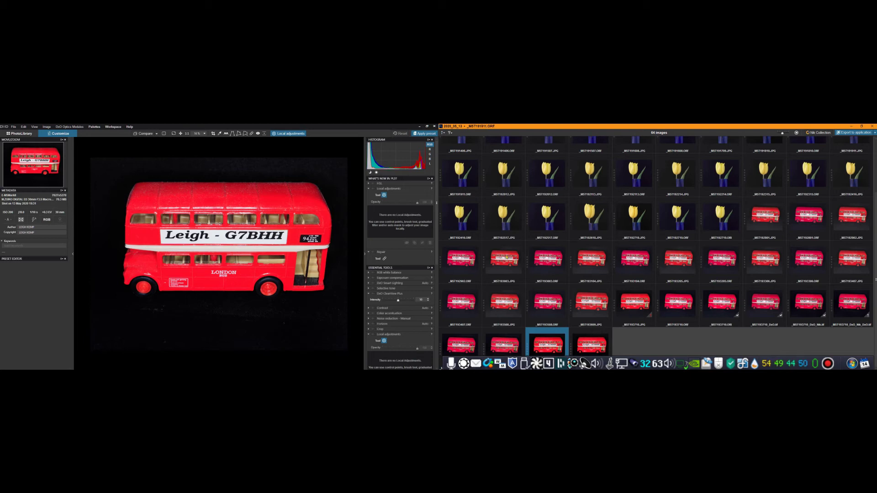
pyautogui.keyDown('ctrl'); pyautogui.click(583, 342); pyautogui.keyUp('ctrl')
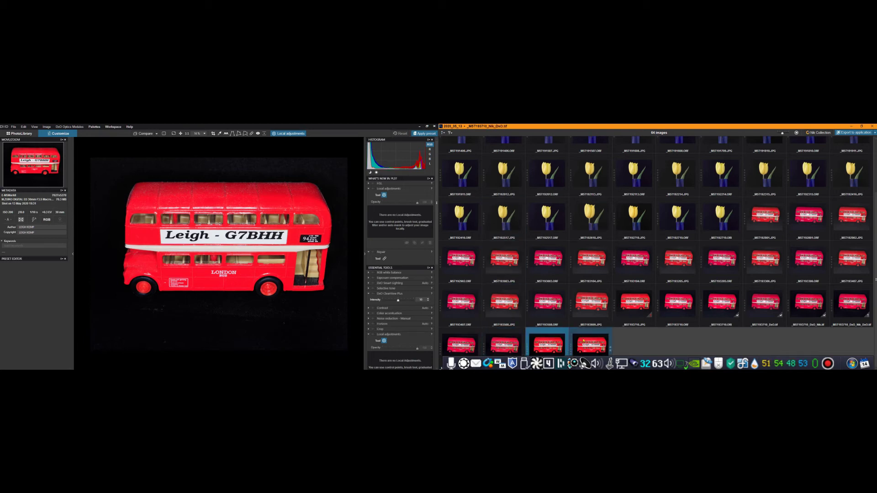
pyautogui.keyDown('ctrl'); pyautogui.click(584, 341); pyautogui.keyUp('ctrl')
pyautogui.keyDown('ctrl'); pyautogui.click(486, 340); pyautogui.keyUp('ctrl')
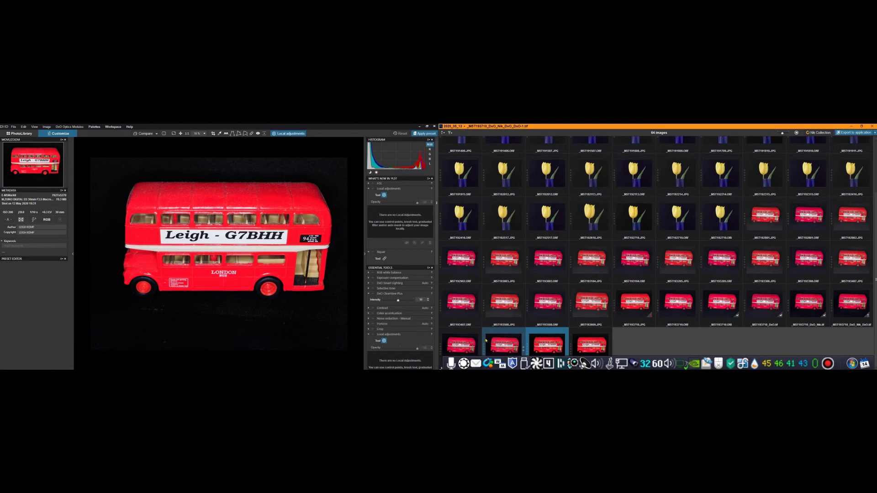
pyautogui.keyDown('ctrl'); pyautogui.click(486, 340); pyautogui.keyUp('ctrl')
pyautogui.click(329, 315)
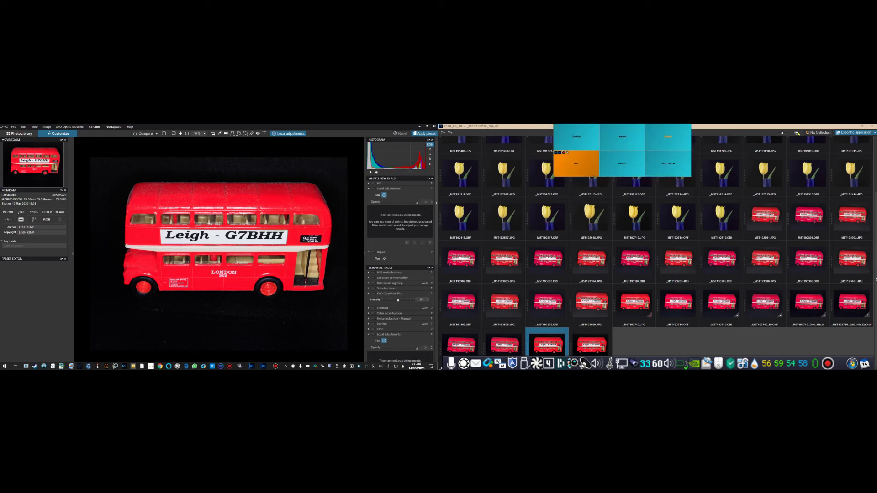
# Export _MST193710_Nik.tif to Topaz DeNoise AI as a processed 16-bit TIFF, using a unique name instead of overwriting the existing file
pyautogui.click(857, 140)
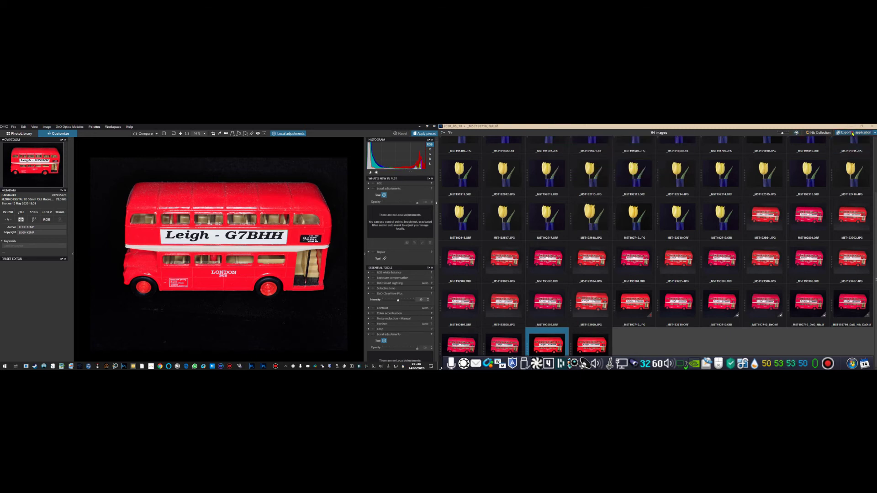
pyautogui.click(852, 133)
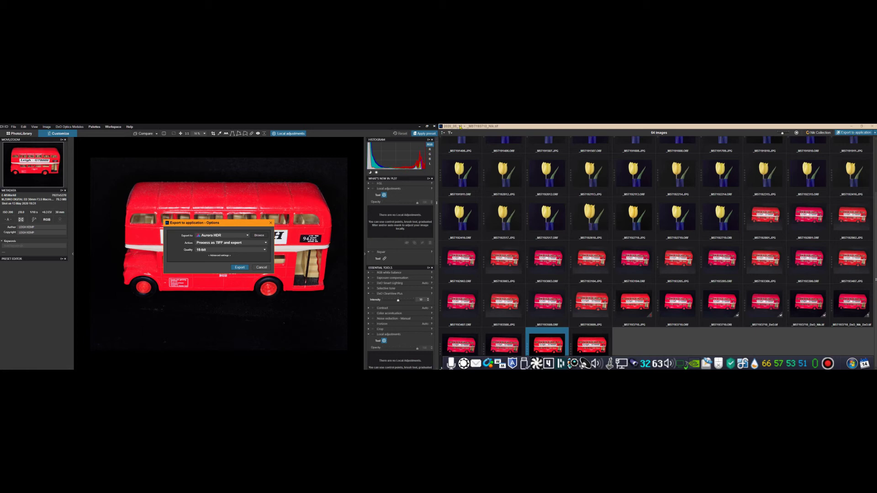
pyautogui.click(216, 236)
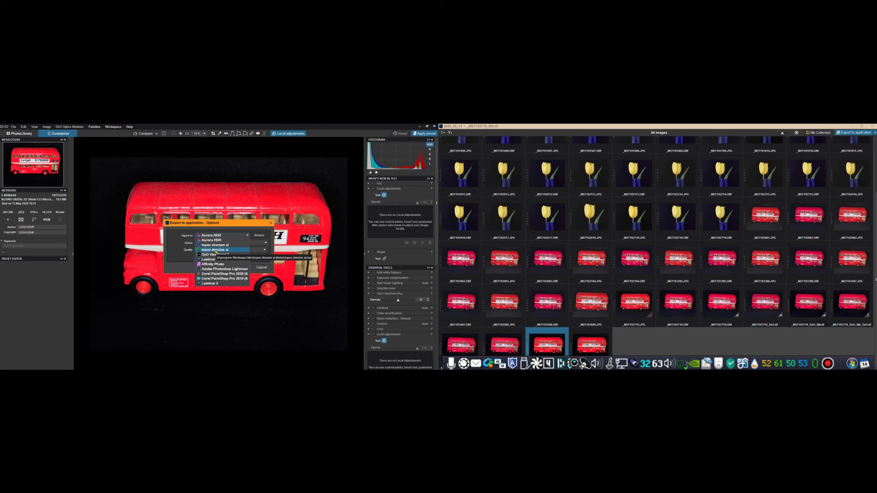
pyautogui.click(216, 251)
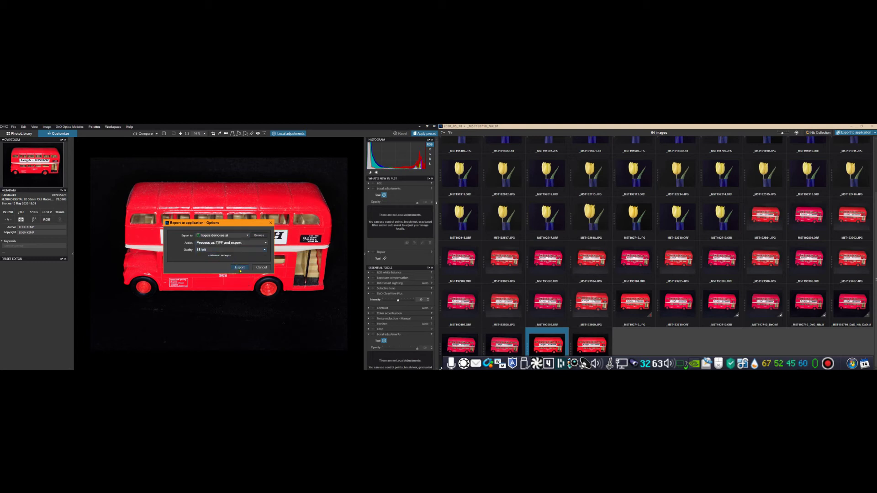
pyautogui.click(240, 268)
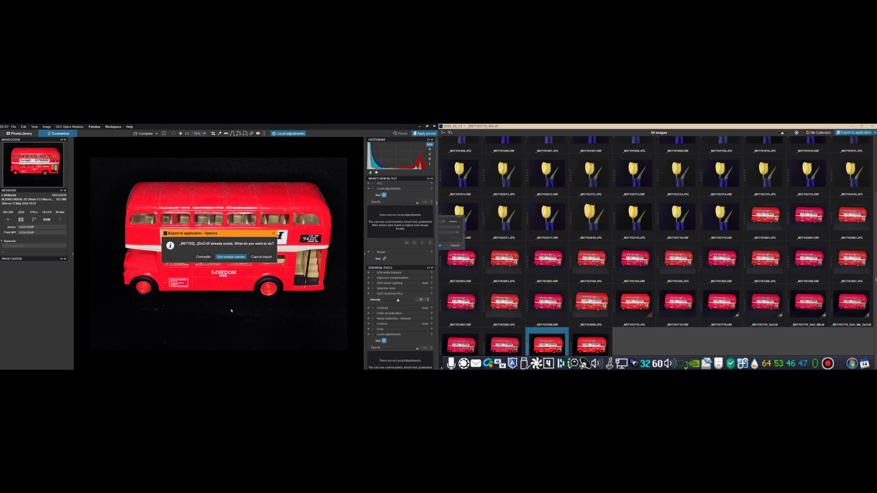
pyautogui.click(231, 257)
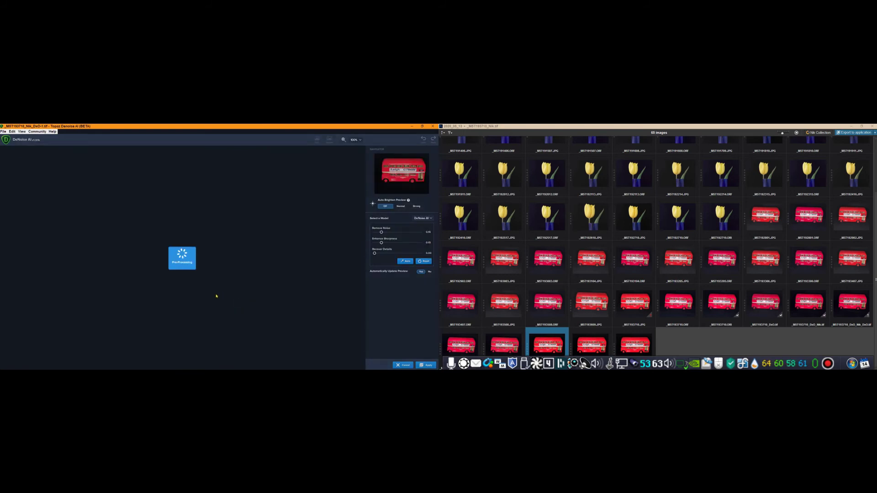
# Examine the noise and detail on the bus roof, windows, lettering and the black background beneath it in the DeNoise AI preview
pyautogui.scroll(5, 238, 195)
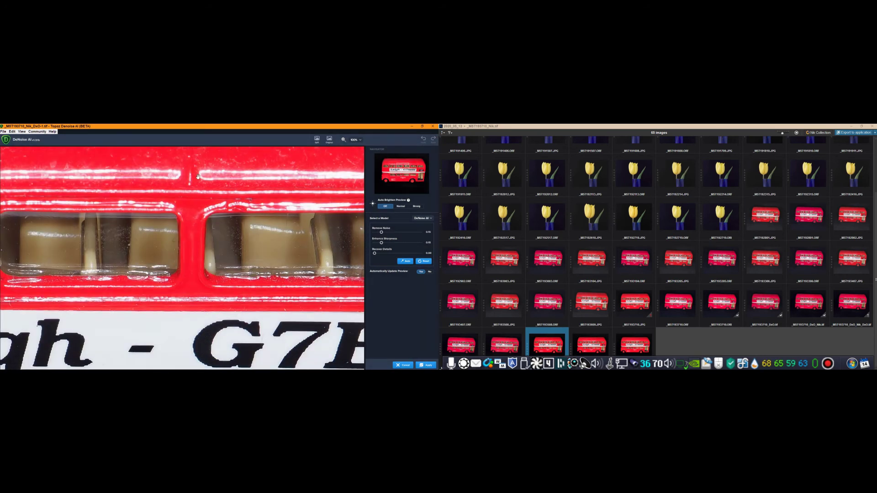
pyautogui.scroll(1, 232, 364)
pyautogui.scroll(4, 232, 363)
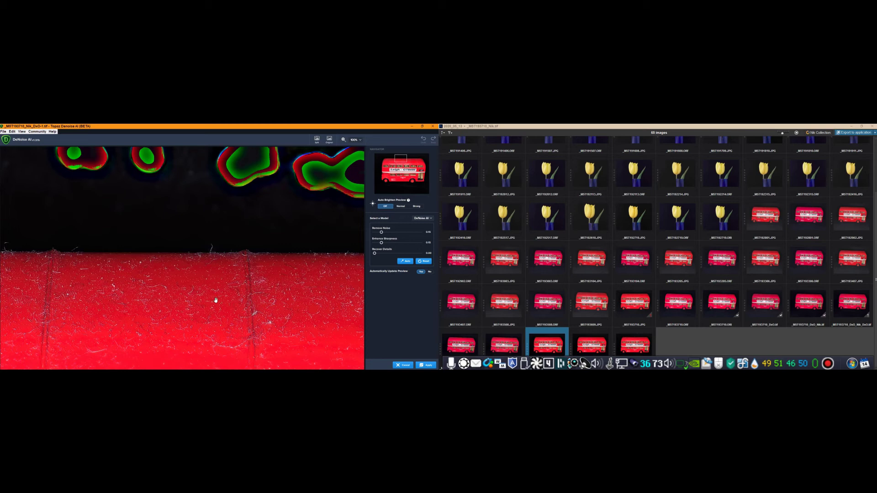
pyautogui.moveTo(206, 336); pyautogui.dragTo(269, 124)
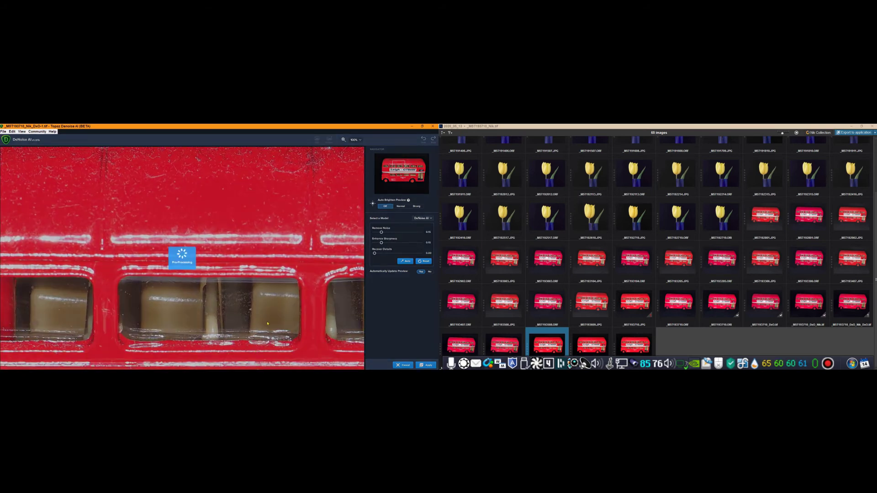
pyautogui.moveTo(267, 323); pyautogui.dragTo(246, 271)
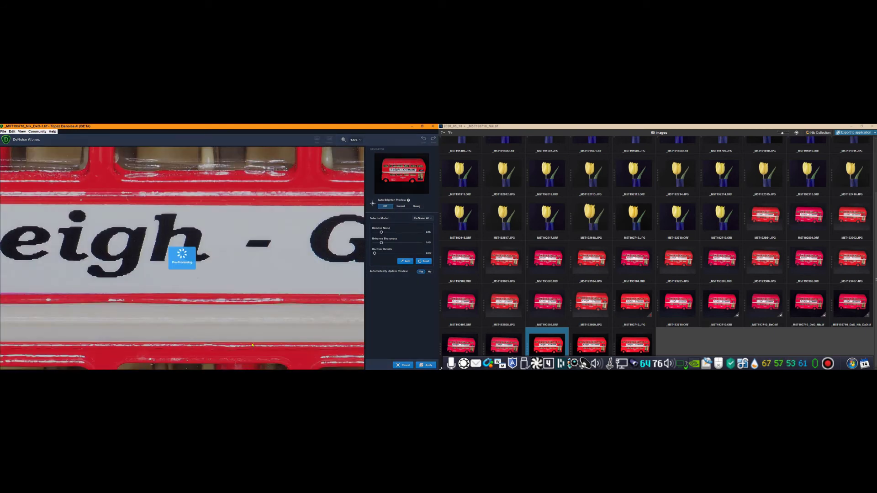
pyautogui.moveTo(253, 344); pyautogui.dragTo(291, 136)
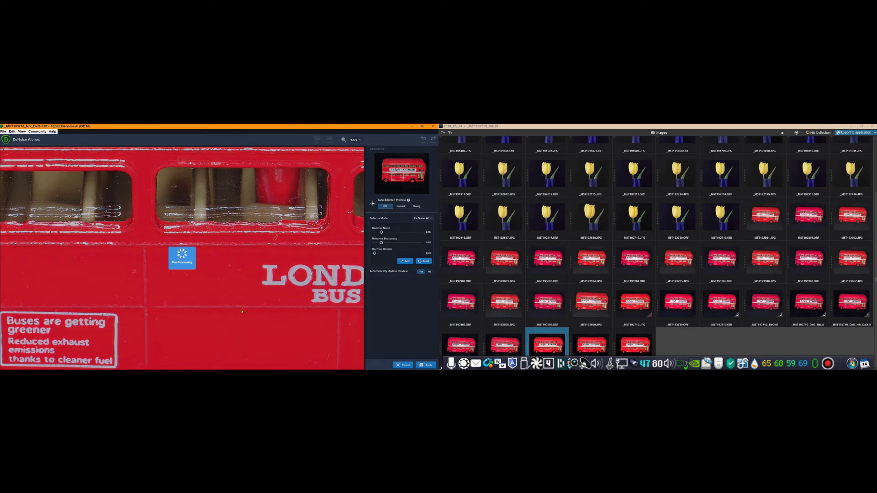
pyautogui.moveTo(246, 284); pyautogui.dragTo(207, 165)
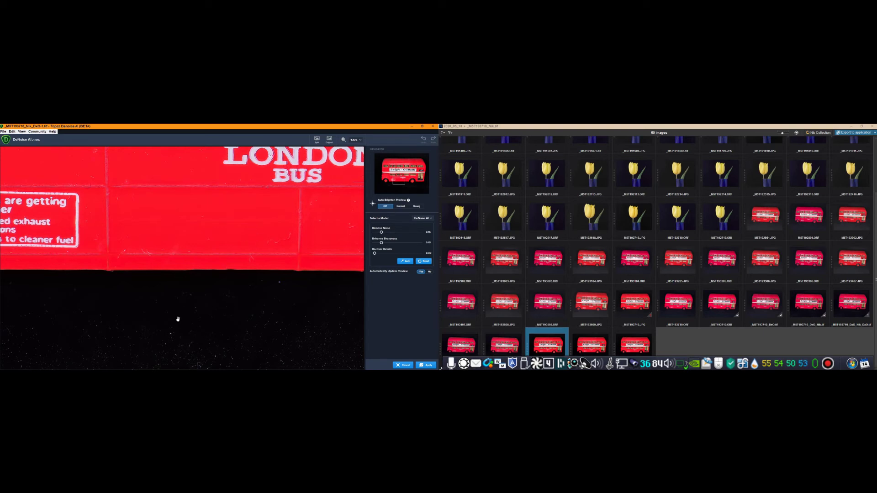
pyautogui.moveTo(198, 250); pyautogui.dragTo(368, 231)
pyautogui.moveTo(201, 305); pyautogui.dragTo(285, 314)
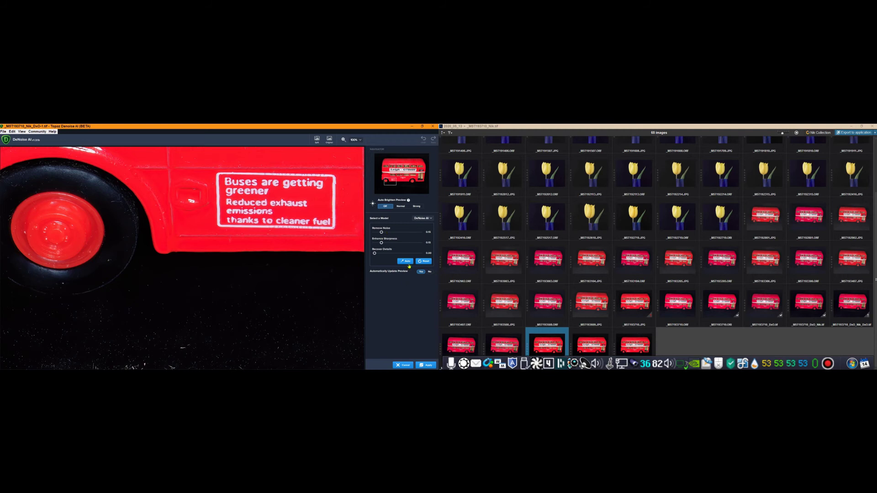
# Try the automatic DeNoise AI settings and compare before and after in split view around the wheel, slogan and lower windows
pyautogui.click(405, 262)
pyautogui.click(317, 139)
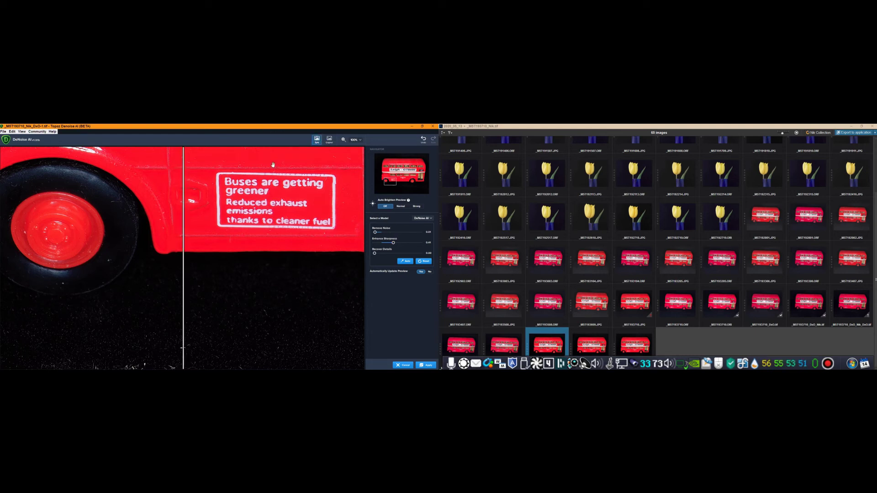
pyautogui.moveTo(186, 228); pyautogui.dragTo(170, 242)
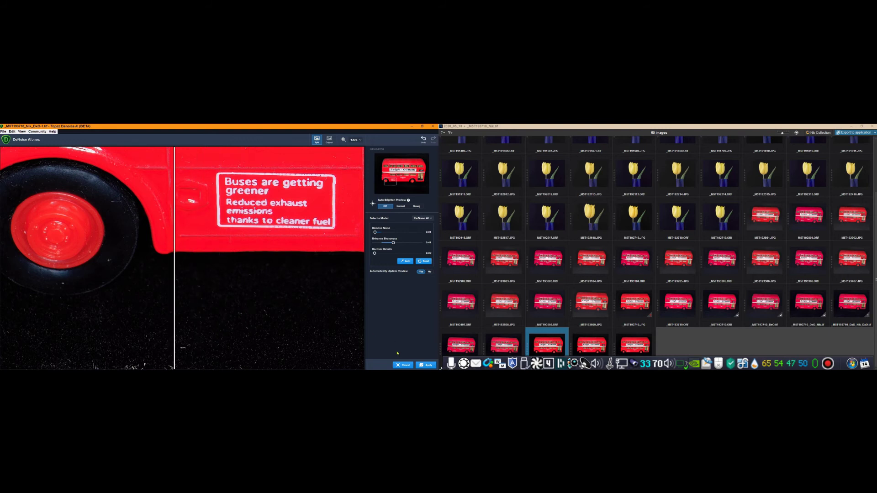
pyautogui.moveTo(252, 205); pyautogui.dragTo(247, 365)
pyautogui.moveTo(228, 266); pyautogui.dragTo(217, 298)
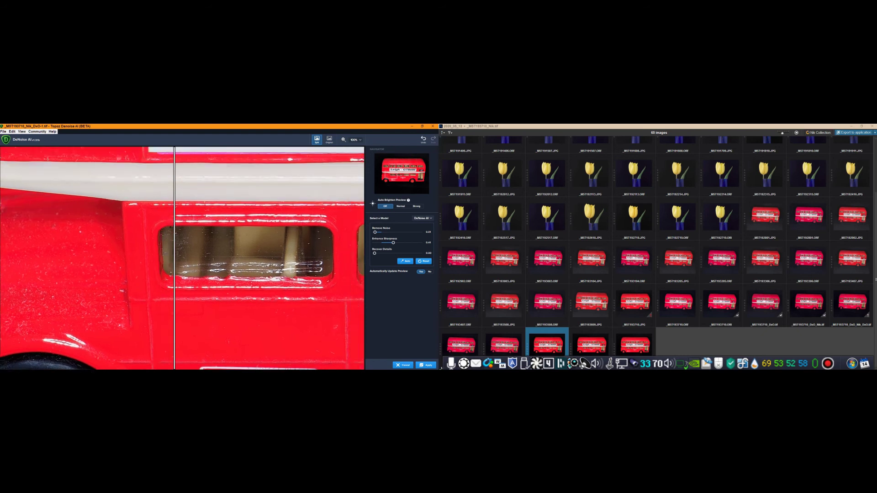
pyautogui.moveTo(316, 306); pyautogui.dragTo(302, 324)
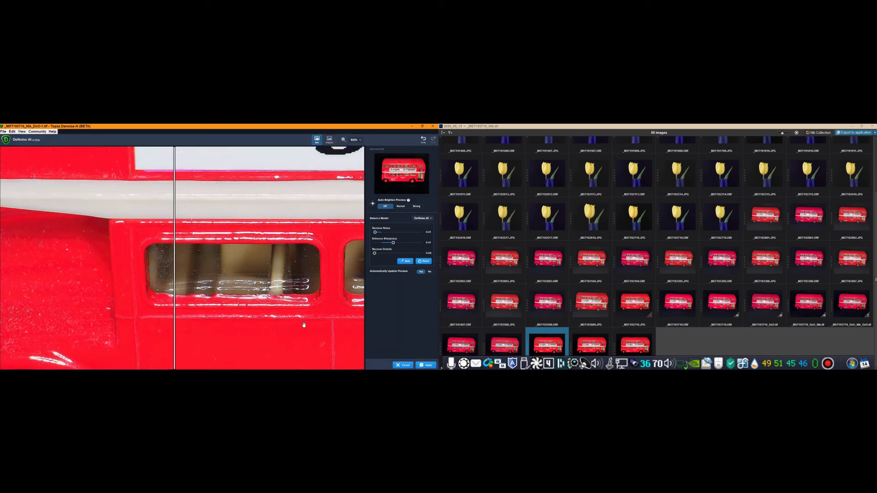
# Try the AI Clear model on the bus photo and leave DeNoise AI without applying anything
pyautogui.click(422, 218)
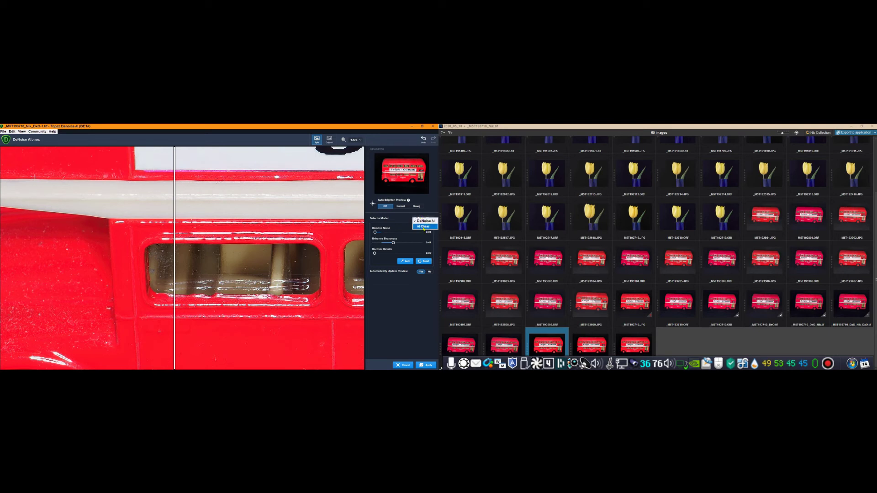
pyautogui.click(423, 227)
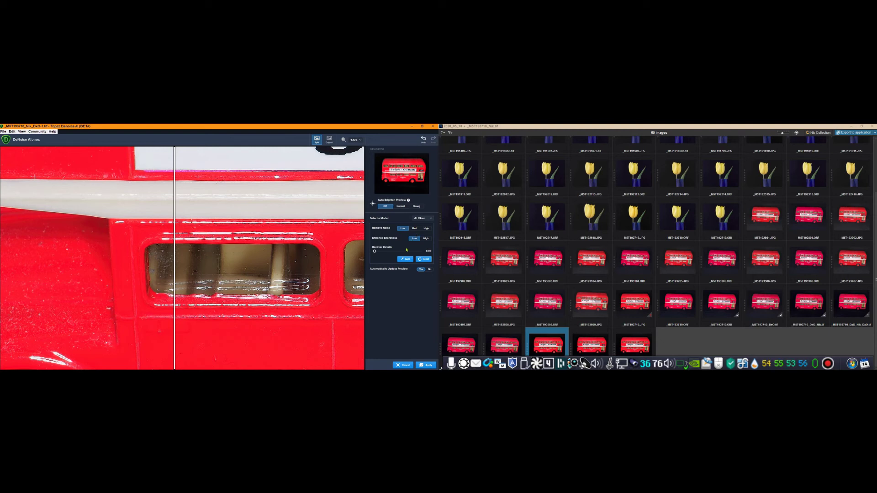
pyautogui.click(402, 365)
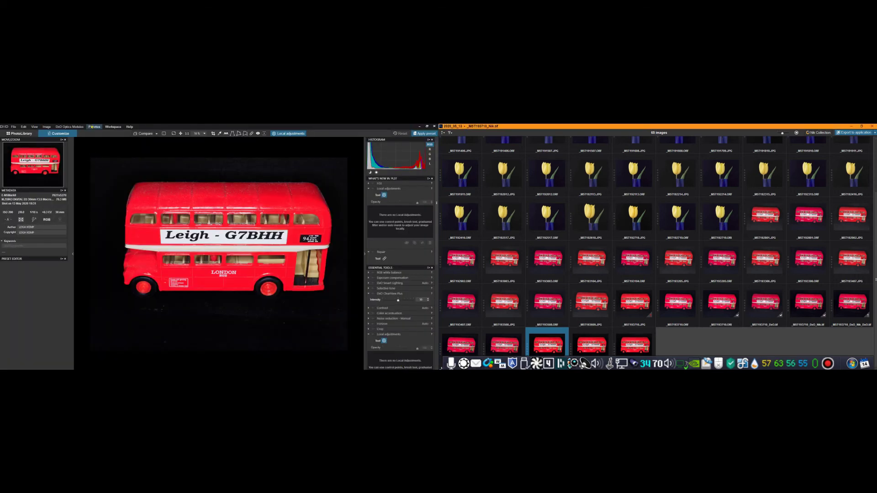
# Export the same photo to Topaz Sharpen AI as a processed TIFF, using a unique name instead of overwriting the existing file
pyautogui.click(848, 133)
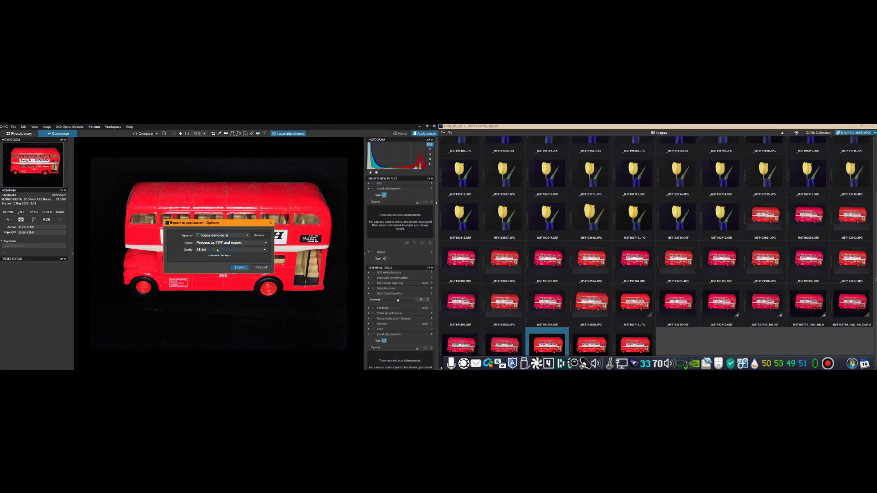
pyautogui.click(223, 236)
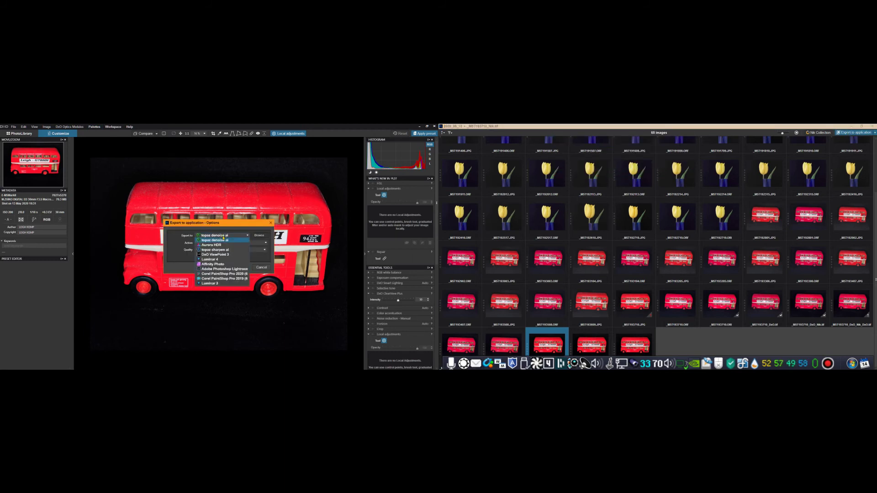
pyautogui.click(232, 249)
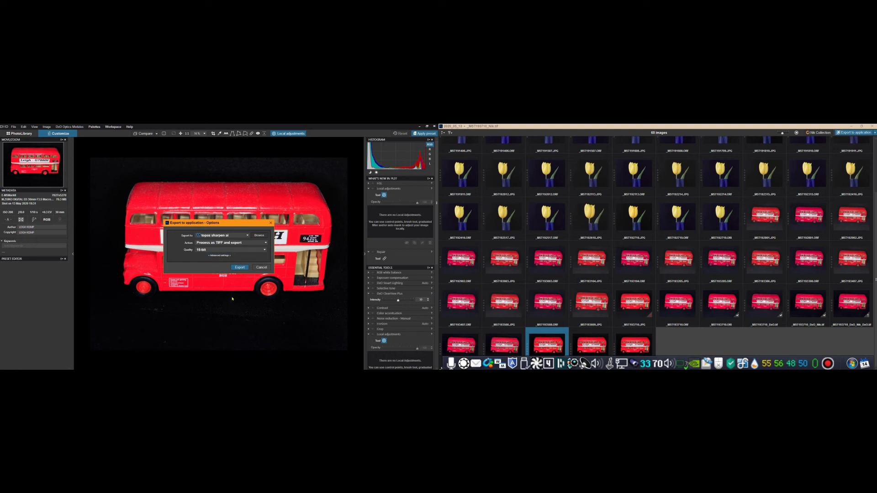
pyautogui.click(240, 267)
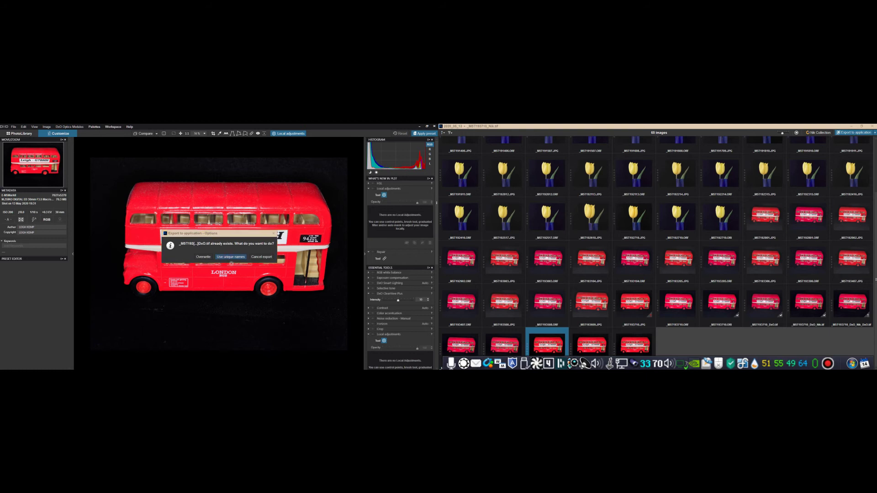
pyautogui.click(231, 258)
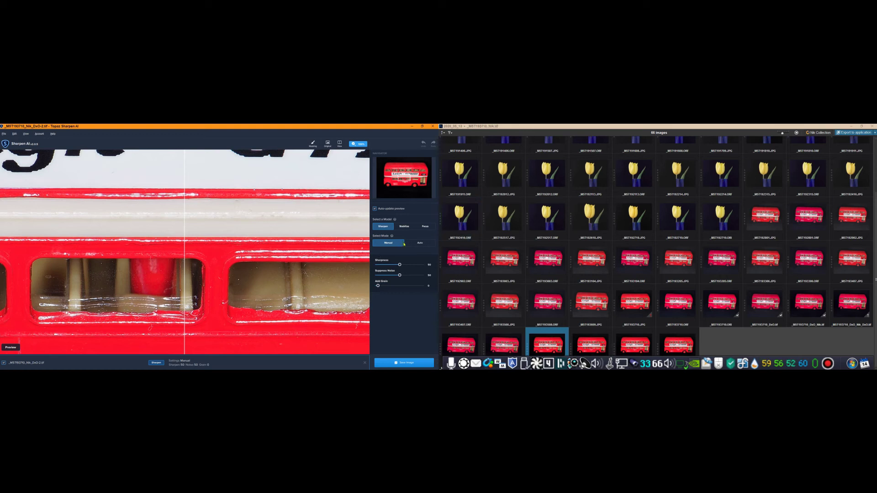
# Set the Sharpen model to Auto mode and compare before and after around the bus's upper windows and lettering at a reduced zoom
pyautogui.click(419, 244)
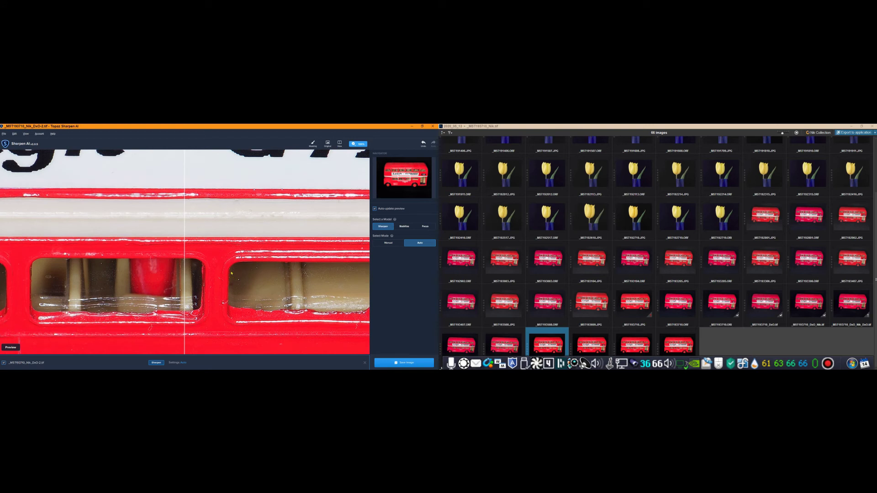
pyautogui.click(357, 145)
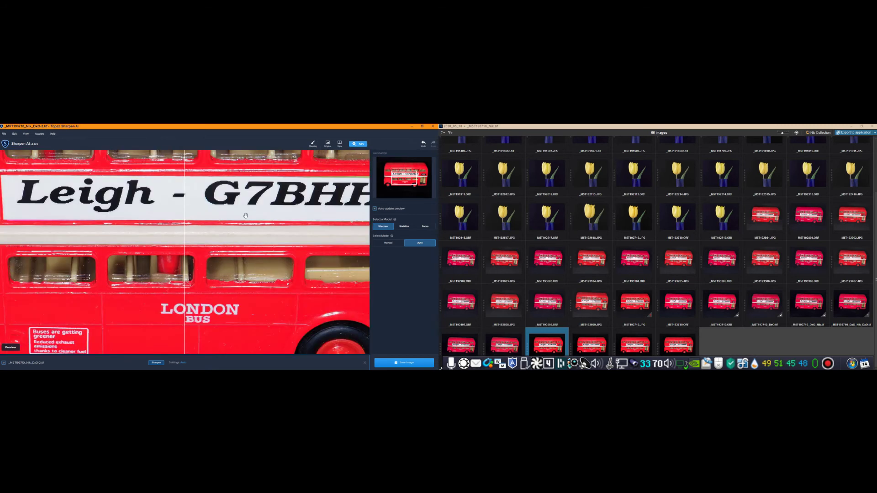
pyautogui.moveTo(222, 202); pyautogui.dragTo(262, 242)
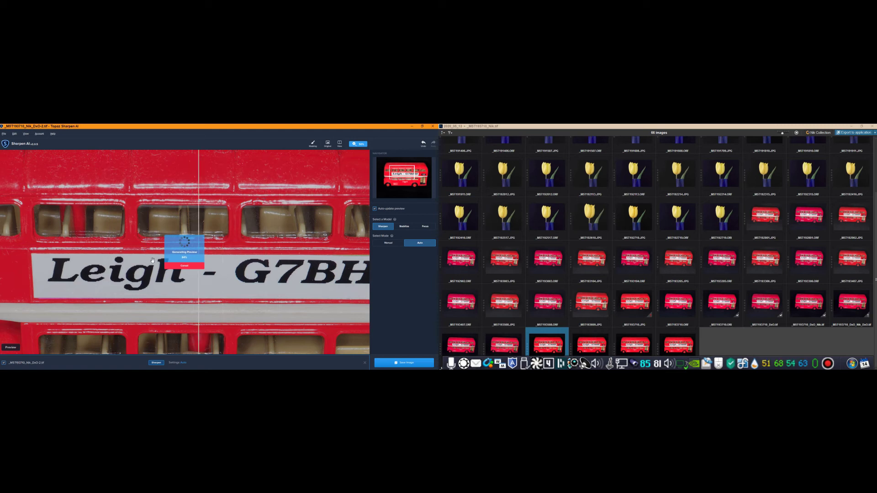
pyautogui.moveTo(133, 266); pyautogui.dragTo(113, 269)
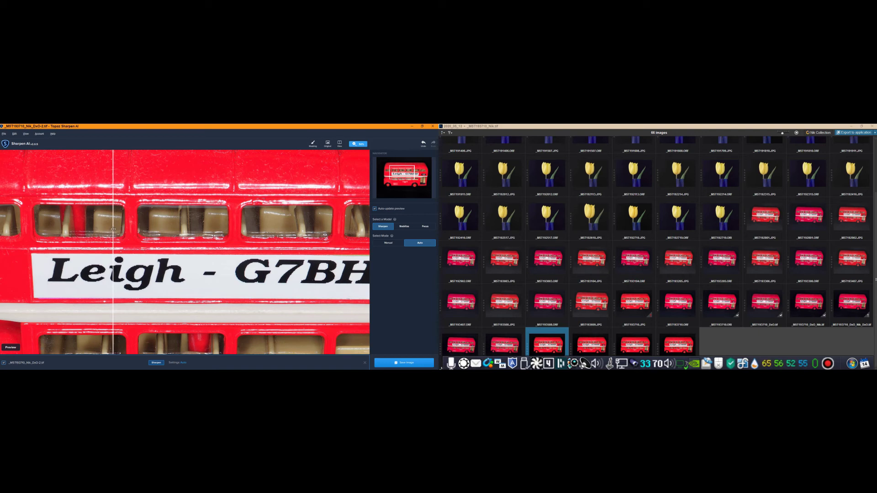
# Switch the sharpening mode to Manual and magnify the split preview to 400% for a close comparison
pyautogui.click(389, 244)
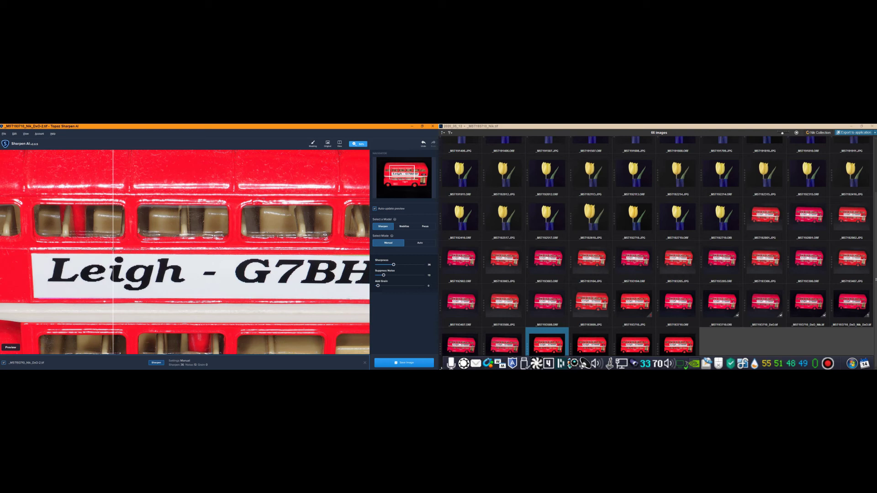
pyautogui.click(356, 146)
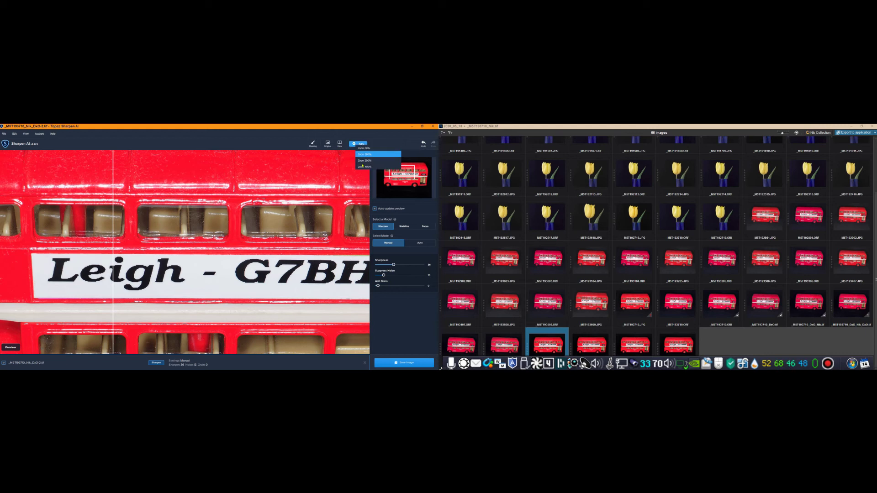
pyautogui.click(362, 168)
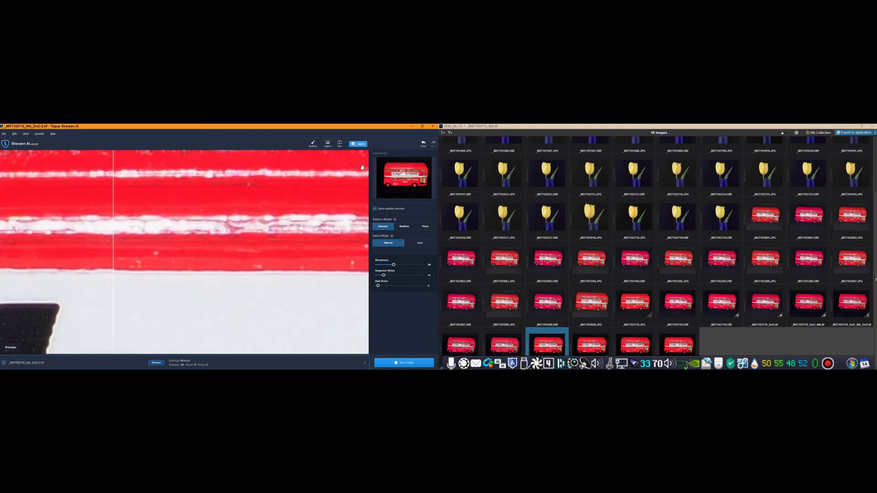
# Examine the sharpened split preview of the large letter G on the bus's side banner and check the file's sharpening settings in the image list
pyautogui.click(404, 172)
pyautogui.moveTo(404, 172); pyautogui.dragTo(404, 174)
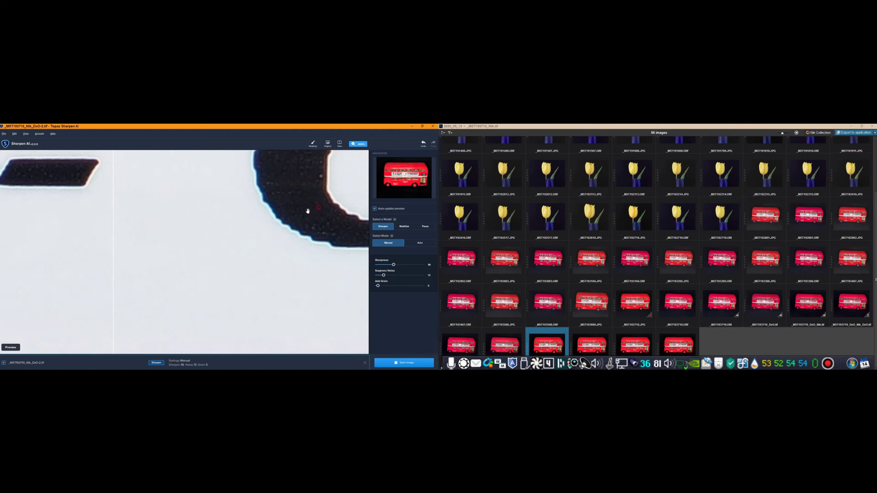
pyautogui.moveTo(303, 195); pyautogui.dragTo(86, 283)
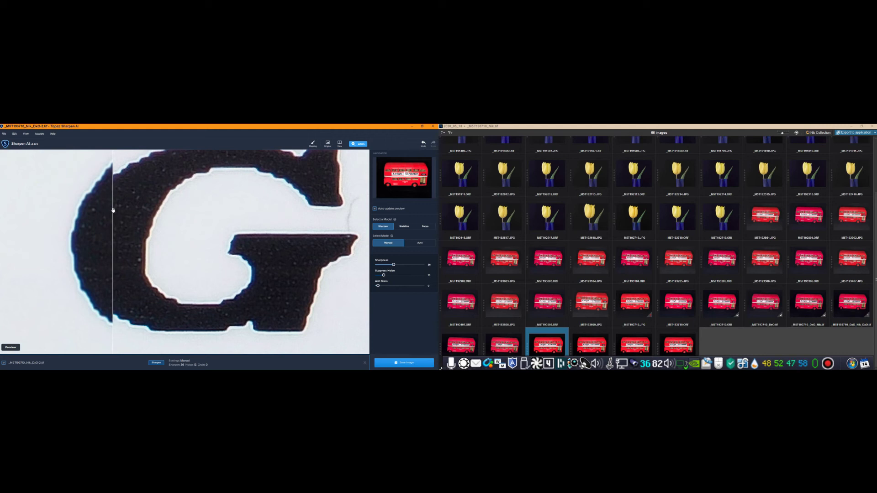
pyautogui.moveTo(114, 213); pyautogui.dragTo(212, 216)
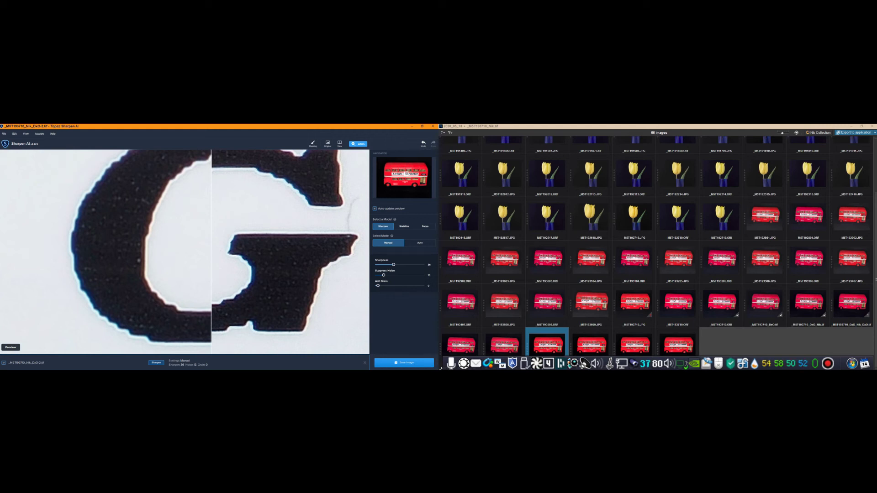
pyautogui.click(4, 364)
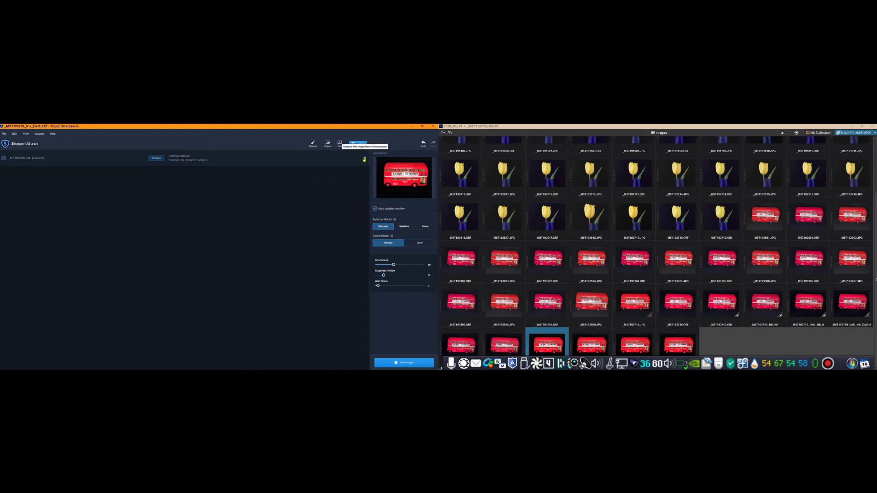
pyautogui.click(274, 159)
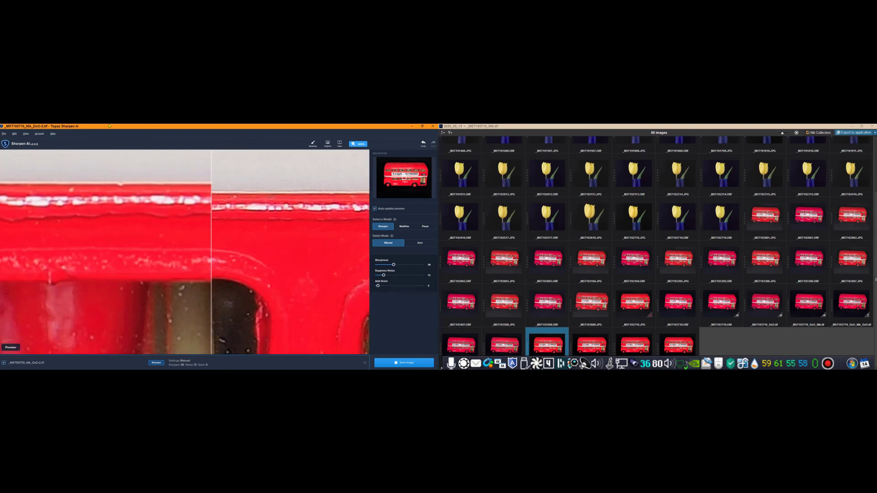
# Compare before and after along the bus's window edge, the red trim below the banner and the small letter g
pyautogui.moveTo(231, 307); pyautogui.dragTo(137, 354)
pyautogui.moveTo(137, 275); pyautogui.dragTo(222, 347)
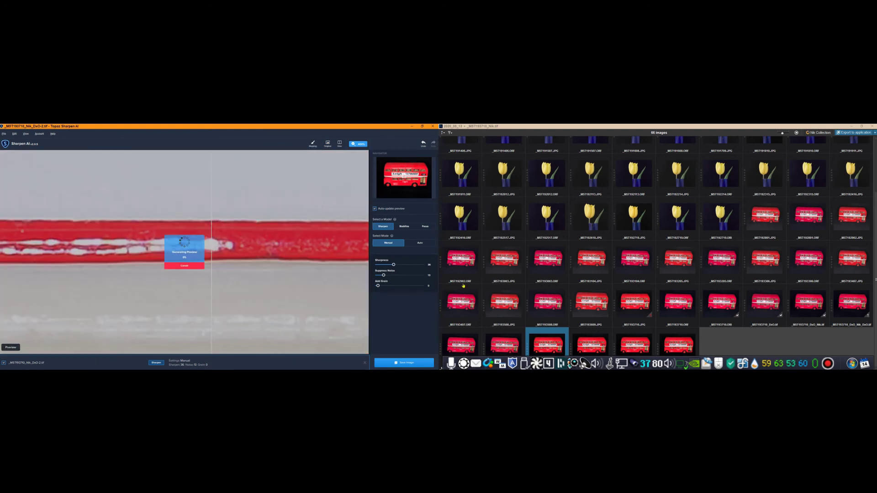
pyautogui.moveTo(403, 179); pyautogui.dragTo(398, 175)
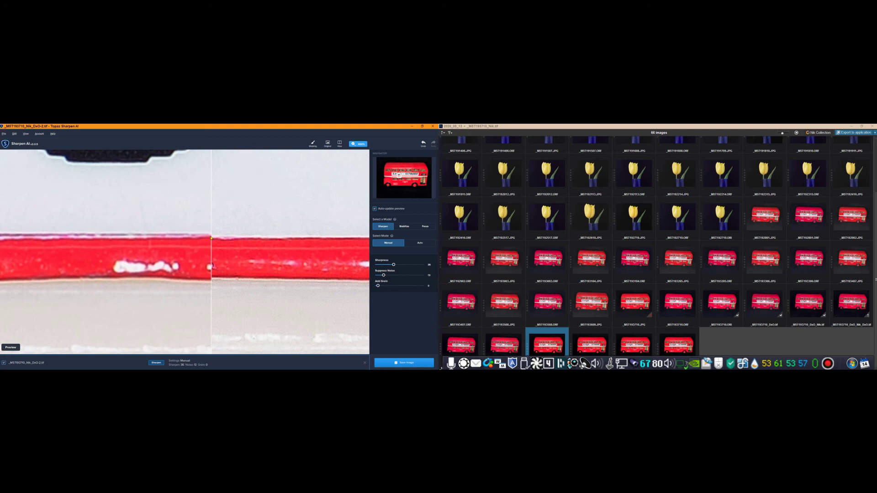
pyautogui.moveTo(230, 214); pyautogui.dragTo(226, 319)
pyautogui.moveTo(227, 348); pyautogui.dragTo(211, 299)
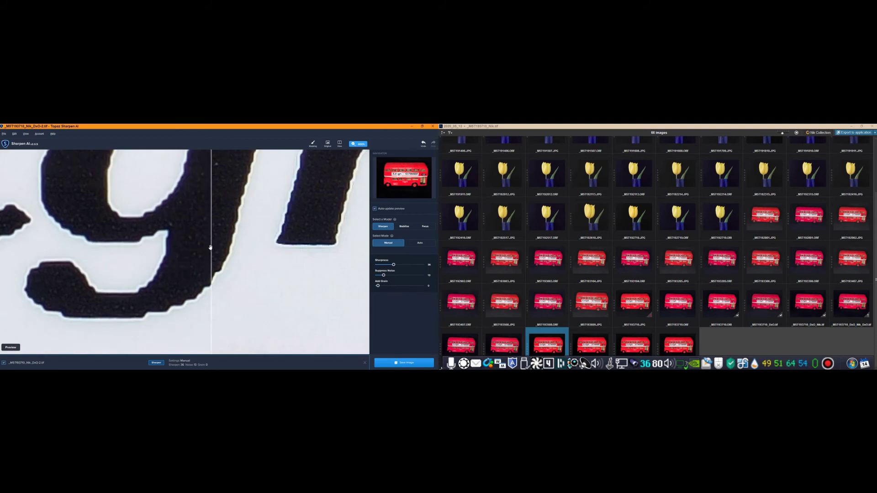
pyautogui.moveTo(212, 246); pyautogui.dragTo(155, 312)
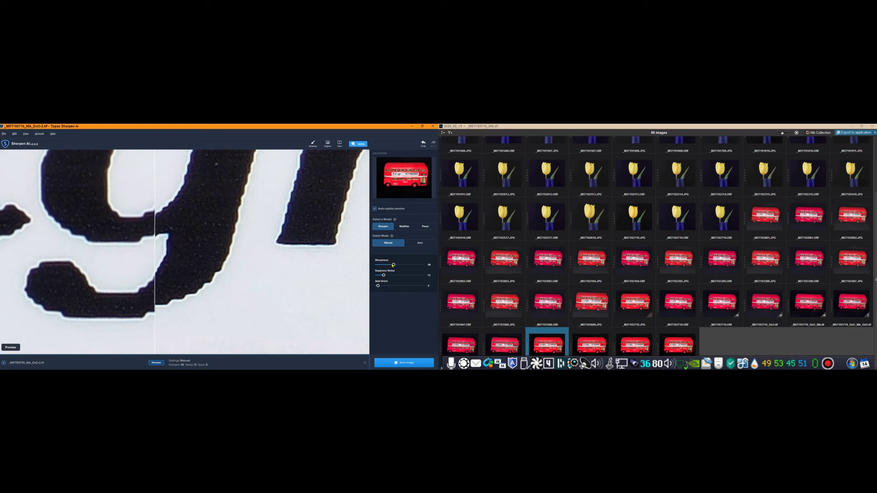
# Try the maximum Sharpness of 100 and compare its effect across the letter g
pyautogui.moveTo(393, 264); pyautogui.dragTo(422, 264)
pyautogui.moveTo(249, 237); pyautogui.dragTo(132, 253)
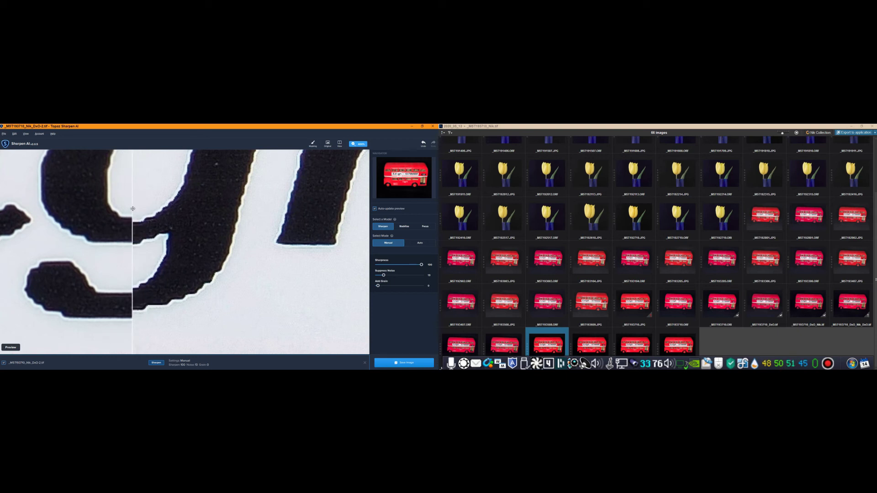
pyautogui.moveTo(132, 208); pyautogui.dragTo(166, 219)
pyautogui.moveTo(238, 221); pyautogui.dragTo(195, 242)
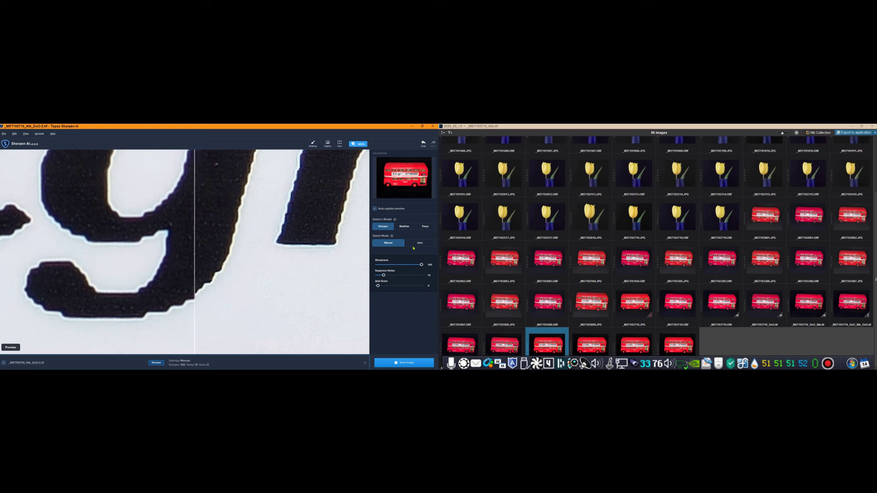
# Lower Sharpness to about 30 and compare the result along the edges of the letter g
pyautogui.click(387, 265)
pyautogui.moveTo(387, 265); pyautogui.dragTo(391, 265)
pyautogui.moveTo(194, 292); pyautogui.dragTo(231, 276)
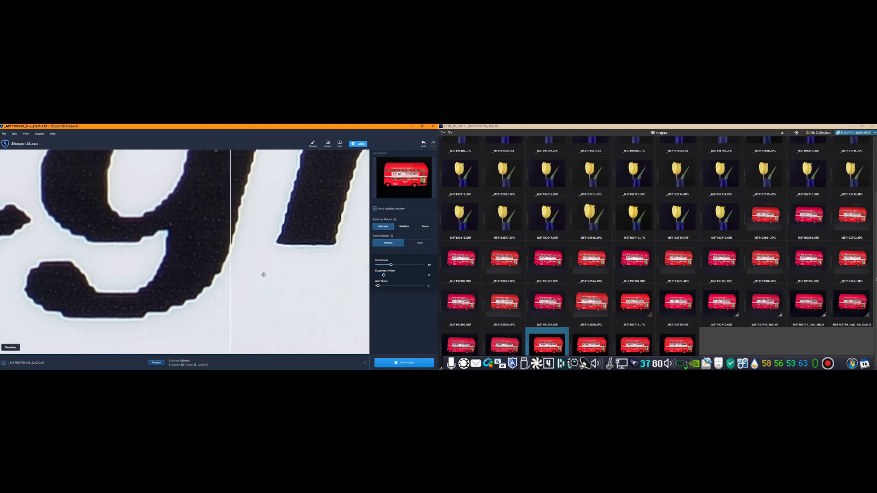
pyautogui.click(195, 297)
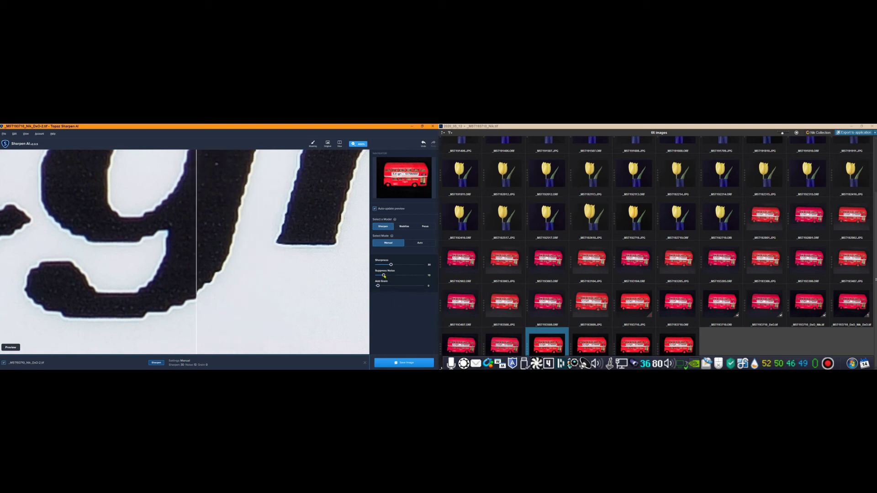
# Raise Suppress Noise to about 28 and compare both halves of the letter g
pyautogui.moveTo(385, 276); pyautogui.dragTo(390, 278)
pyautogui.moveTo(196, 231); pyautogui.dragTo(221, 263)
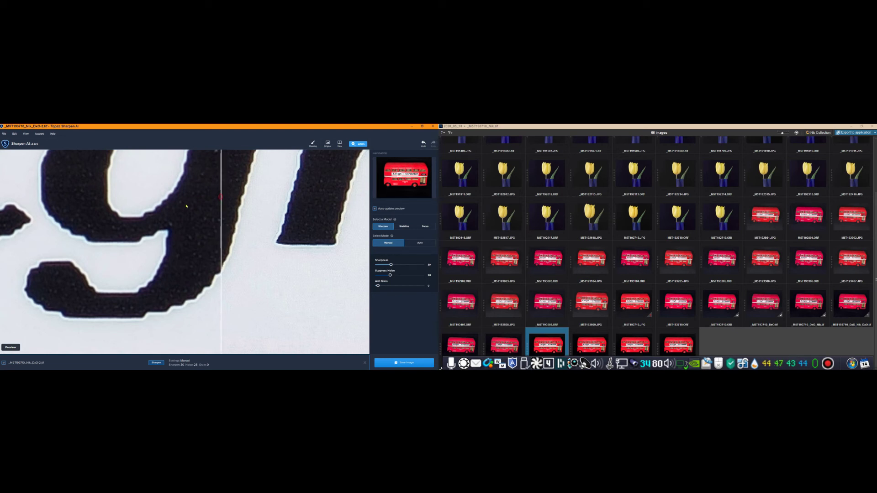
pyautogui.moveTo(219, 196); pyautogui.dragTo(158, 196)
# Reduce the preview to 200% and switch to a side-by-side comparison of the original and sharpened lettering
pyautogui.click(357, 145)
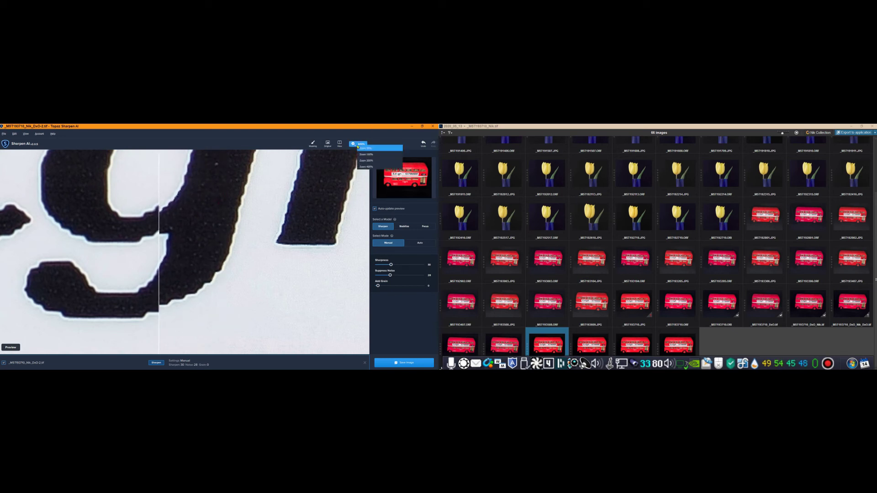
pyautogui.click(364, 161)
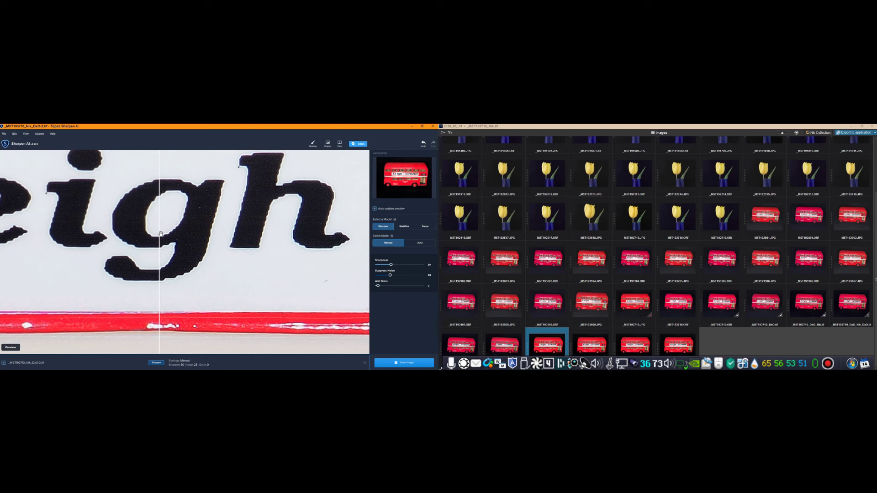
pyautogui.moveTo(160, 234); pyautogui.dragTo(158, 256)
pyautogui.click(339, 145)
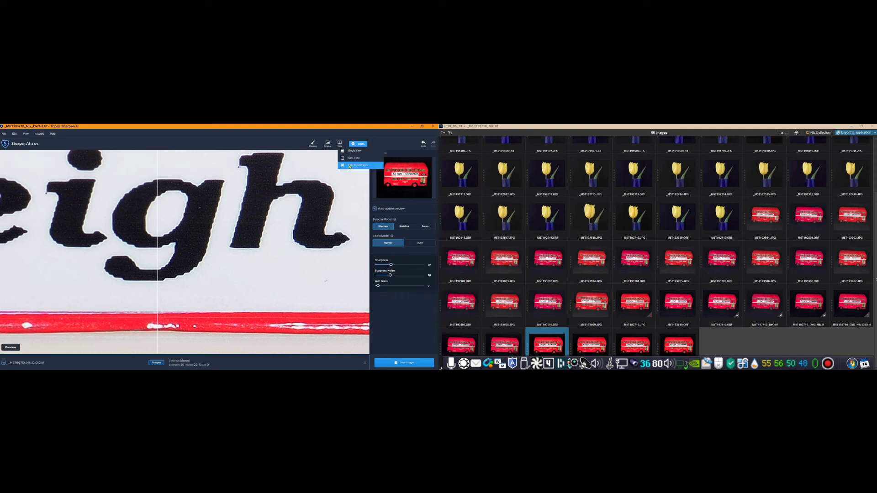
pyautogui.click(349, 166)
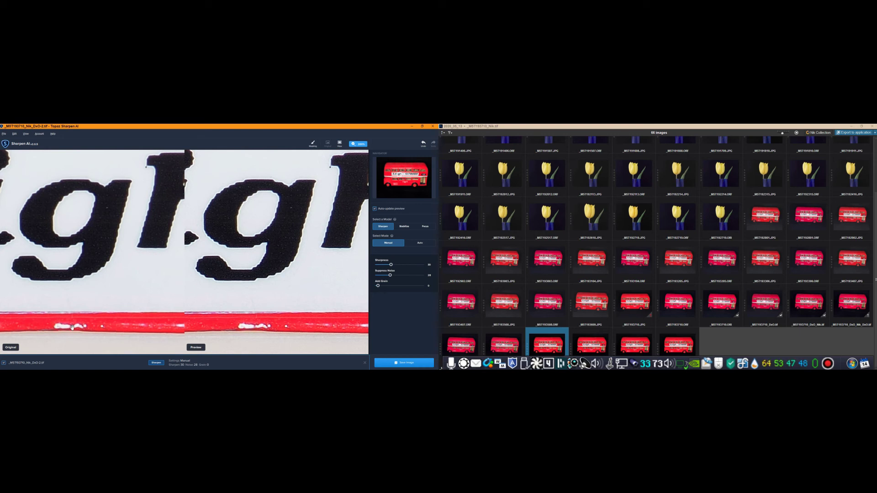
# Save the sharpened image back to PhotoLab and export the bus photo to disk as a 16-bit TIFF in the DXO processed images folder
pyautogui.click(402, 363)
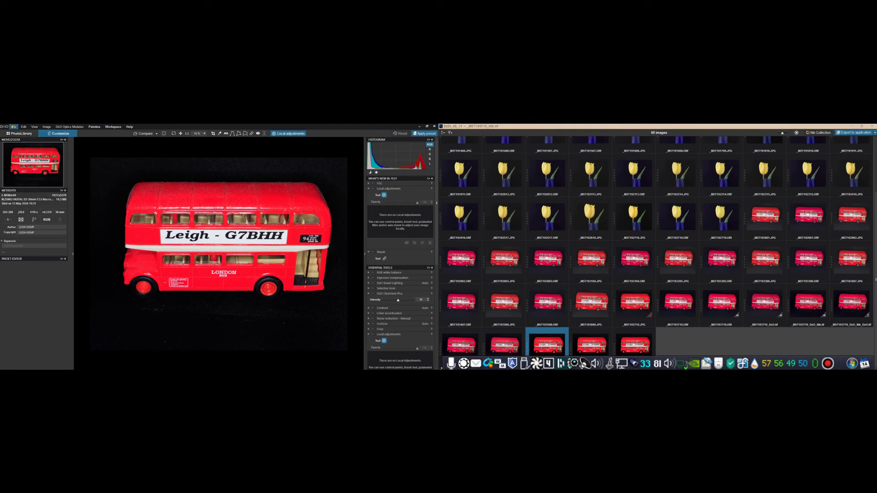
pyautogui.click(14, 127)
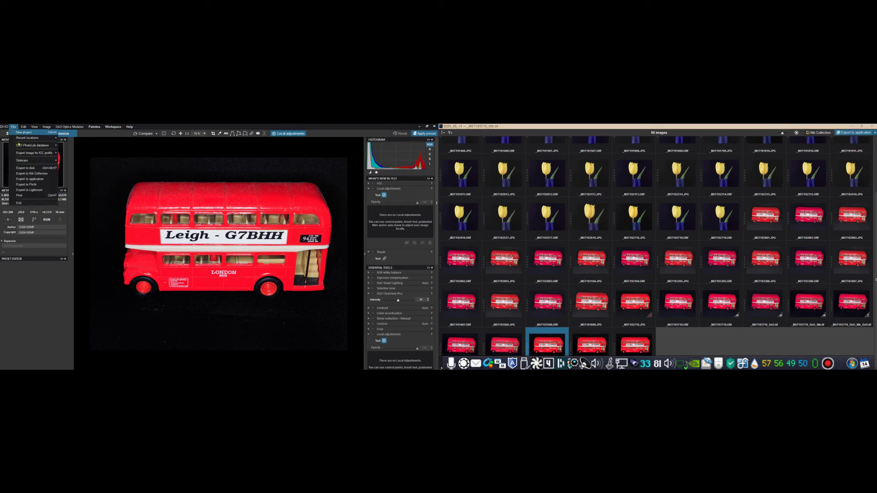
pyautogui.click(27, 169)
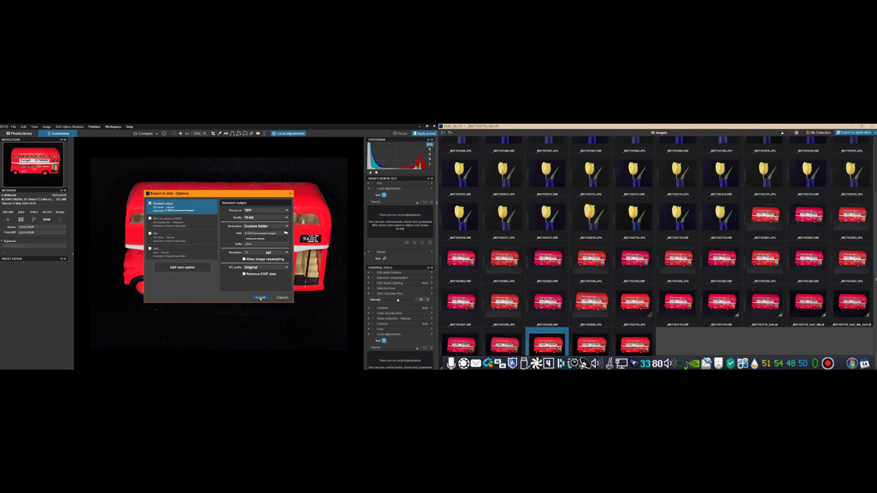
pyautogui.click(260, 298)
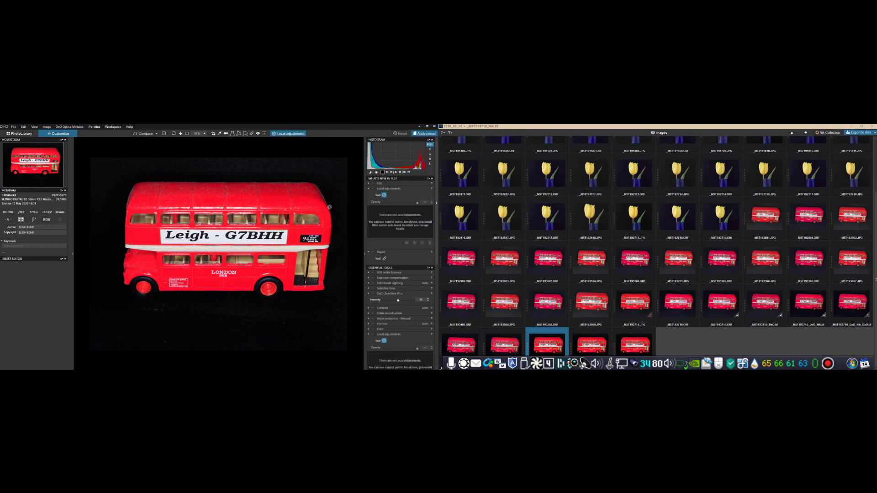
# Select the last bus photo, close PhotoLab, launch Topaz Gigapixel AI and decline its update
pyautogui.click(632, 348)
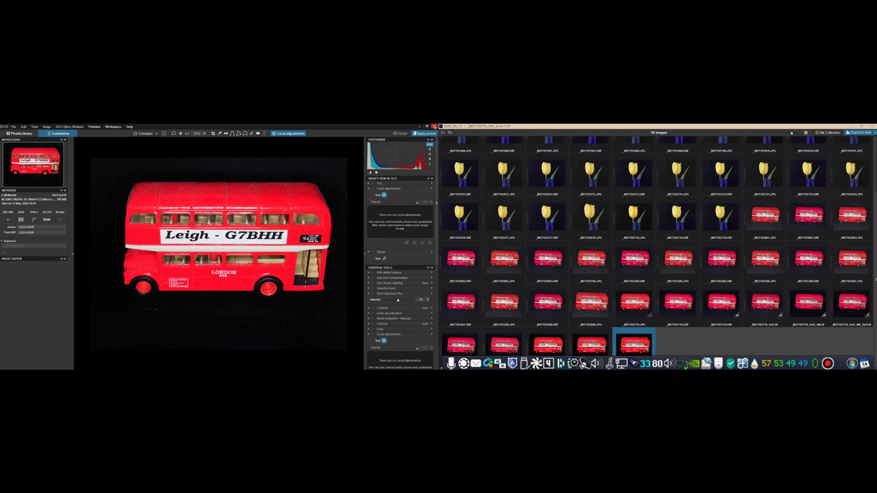
pyautogui.click(434, 127)
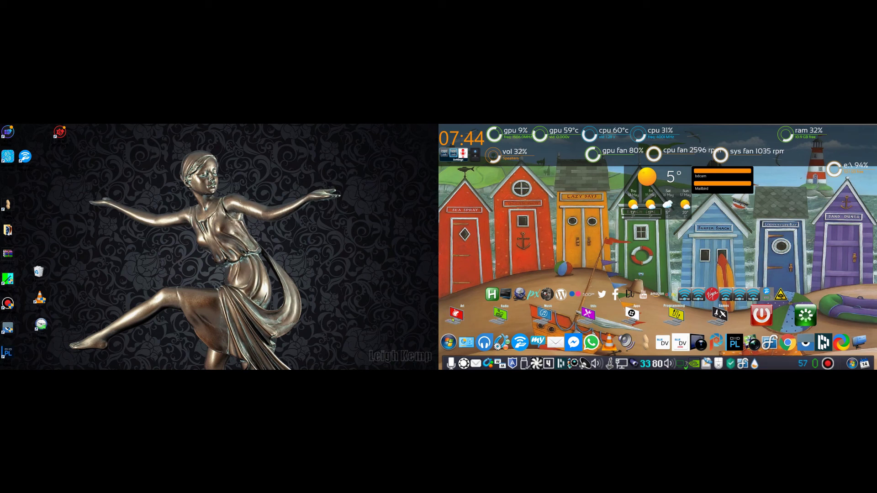
pyautogui.click(455, 315)
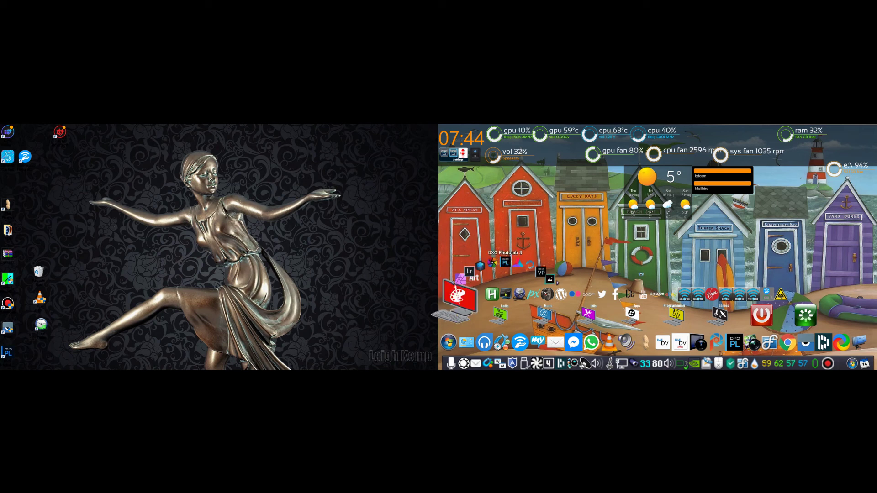
pyautogui.scroll(-4, 555, 284)
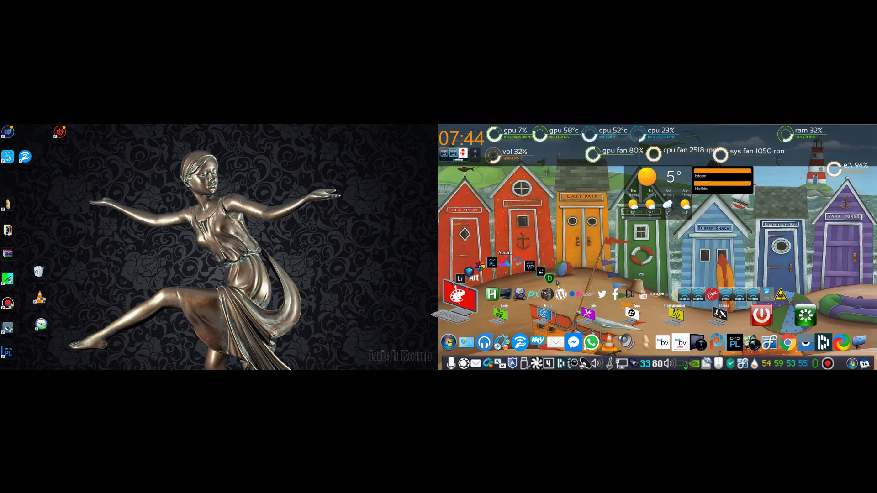
pyautogui.click(527, 268)
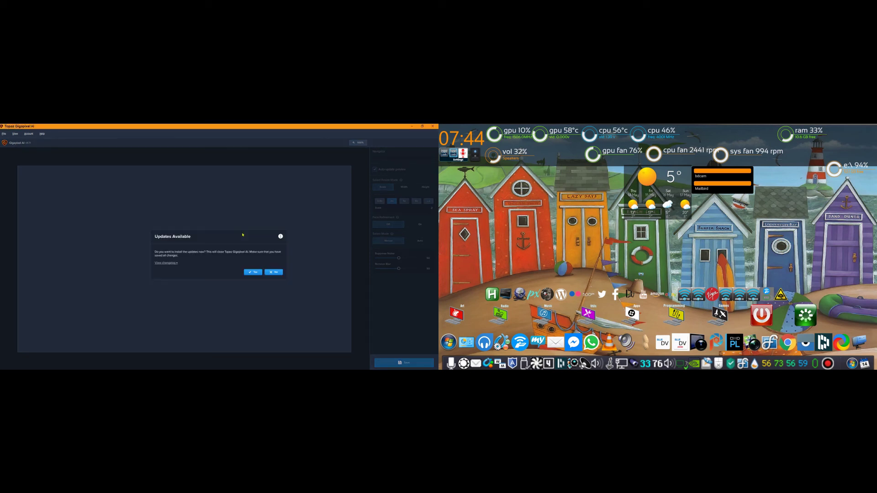
pyautogui.click(274, 272)
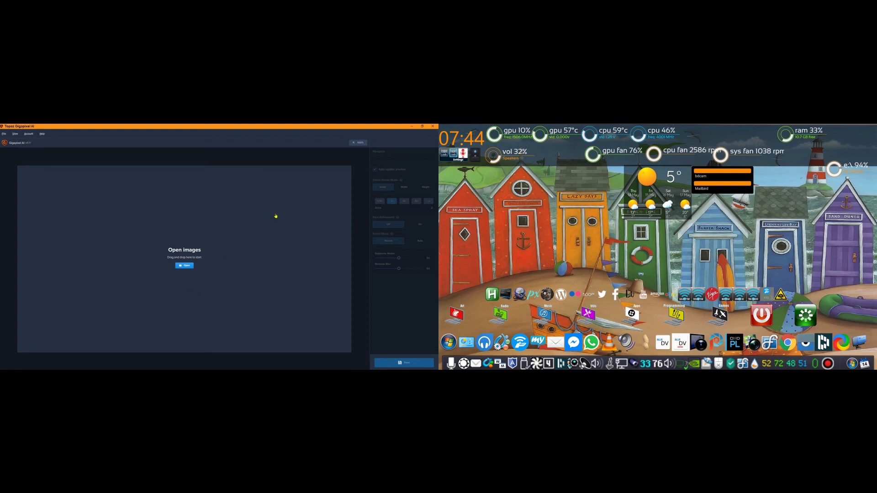
# Open today's bus TIFF from the DXO processed images folder and compare its original and enlarged previews around an upper window
pyautogui.click(190, 269)
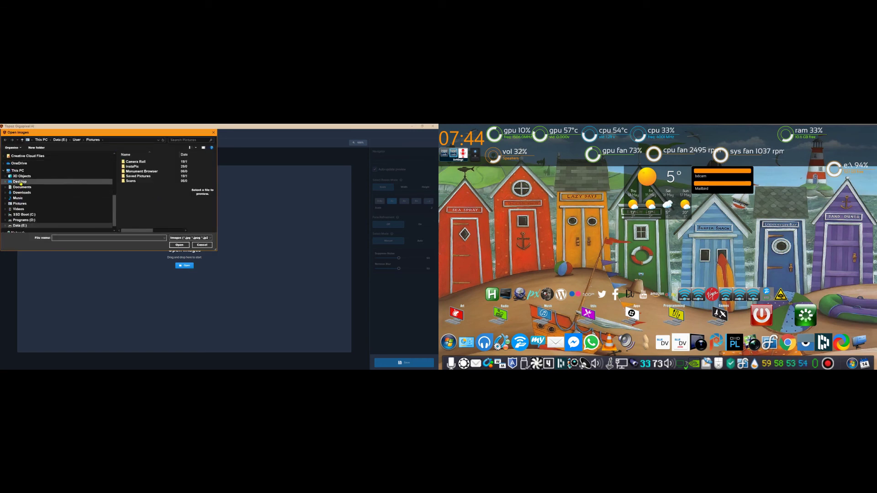
pyautogui.scroll(5, 31, 218)
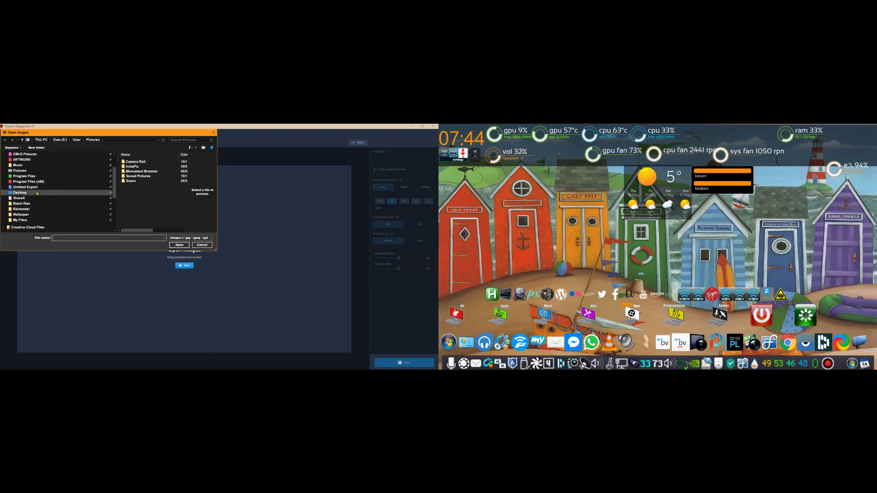
pyautogui.scroll(1, 39, 176)
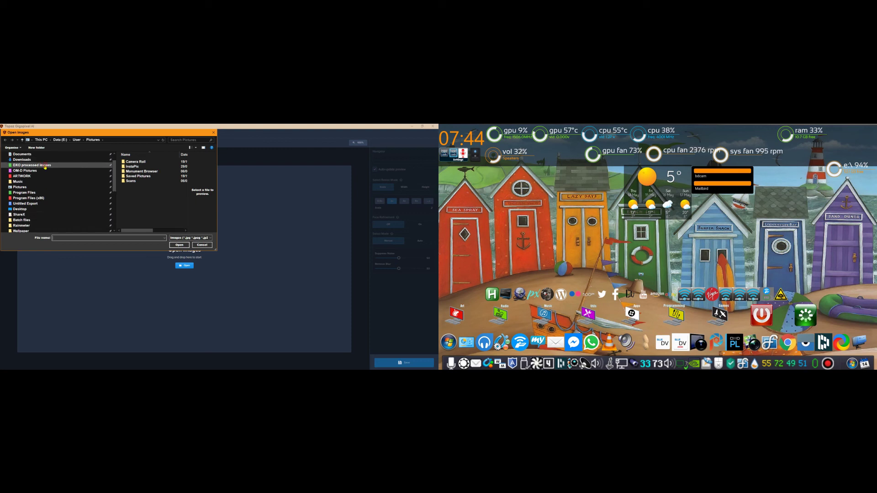
pyautogui.click(42, 165)
pyautogui.click(123, 127)
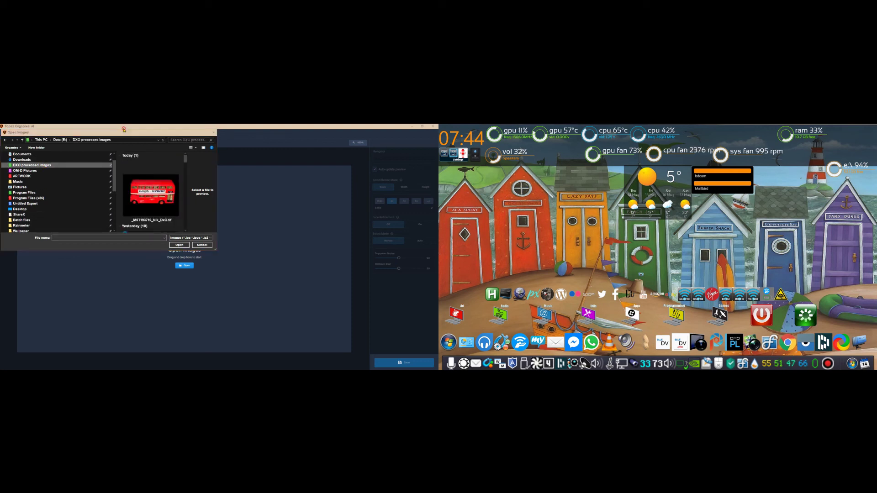
pyautogui.doubleClick(123, 133)
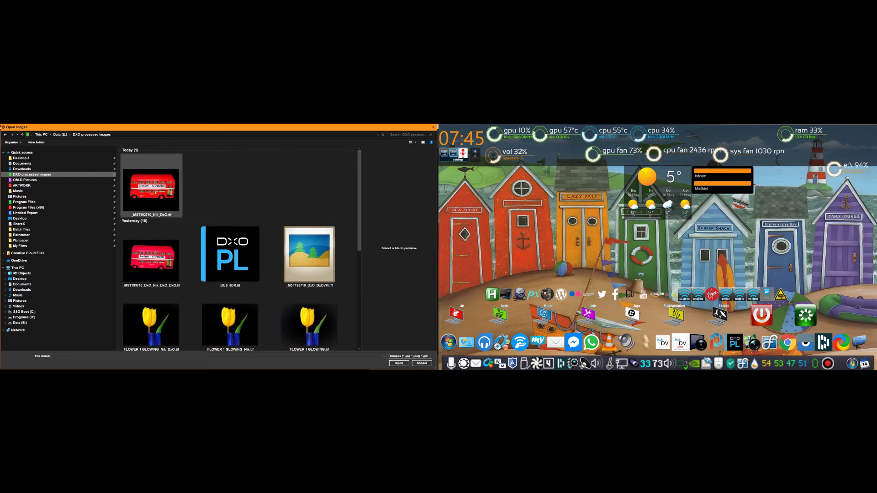
pyautogui.doubleClick(155, 193)
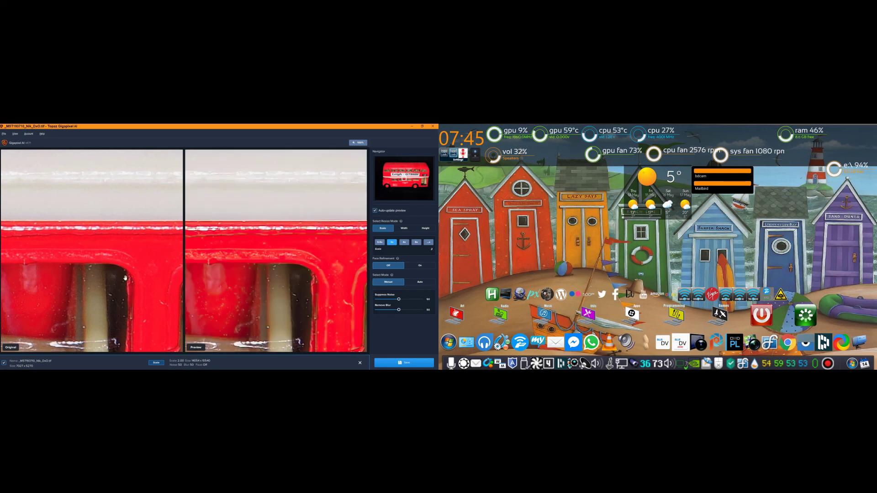
pyautogui.moveTo(124, 298); pyautogui.dragTo(149, 223)
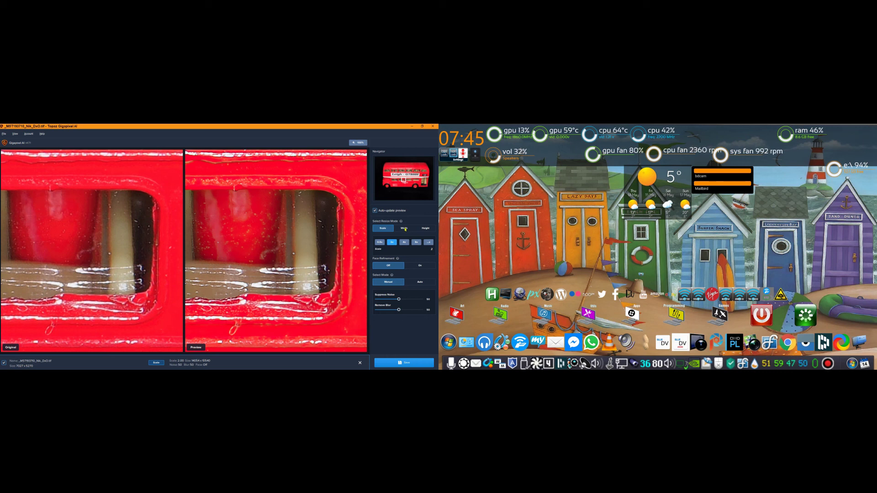
# Switch back to scale-based resizing and set the enlargement factor to 4.55x
pyautogui.click(404, 229)
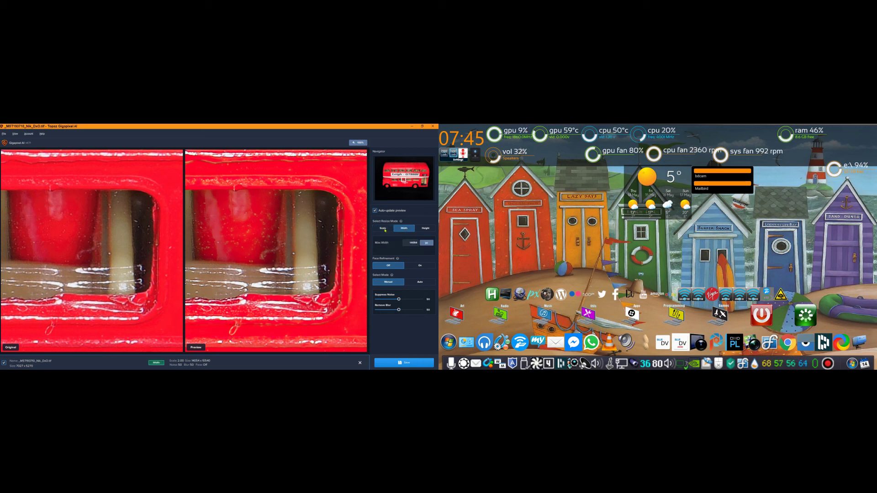
pyautogui.click(384, 230)
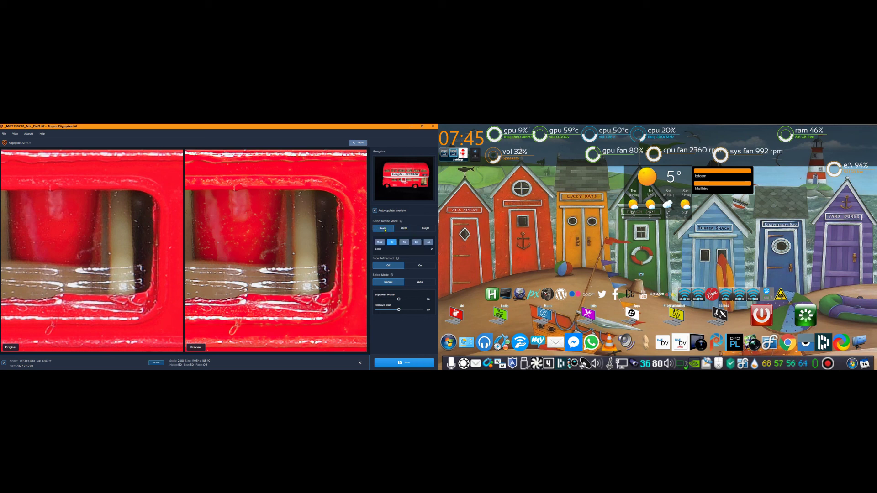
pyautogui.click(417, 242)
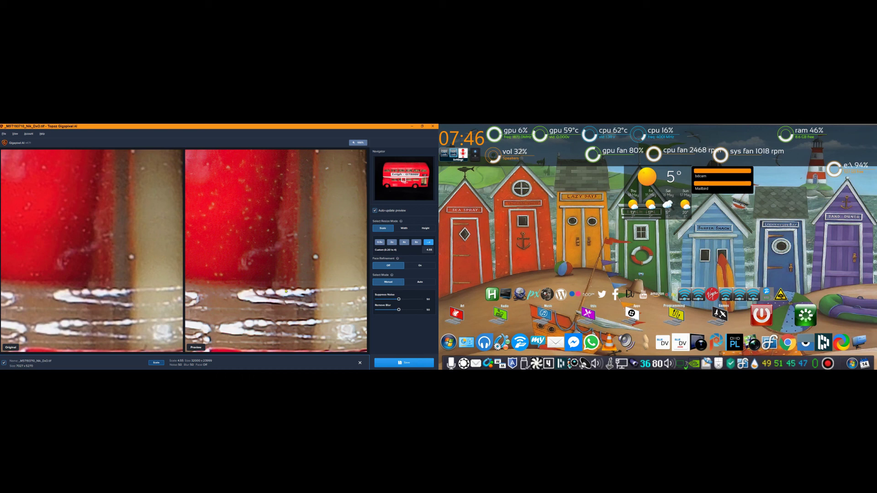
# Magnify the preview to 400% and compare the original and enlarged versions along the white detail with dark edges
pyautogui.click(355, 144)
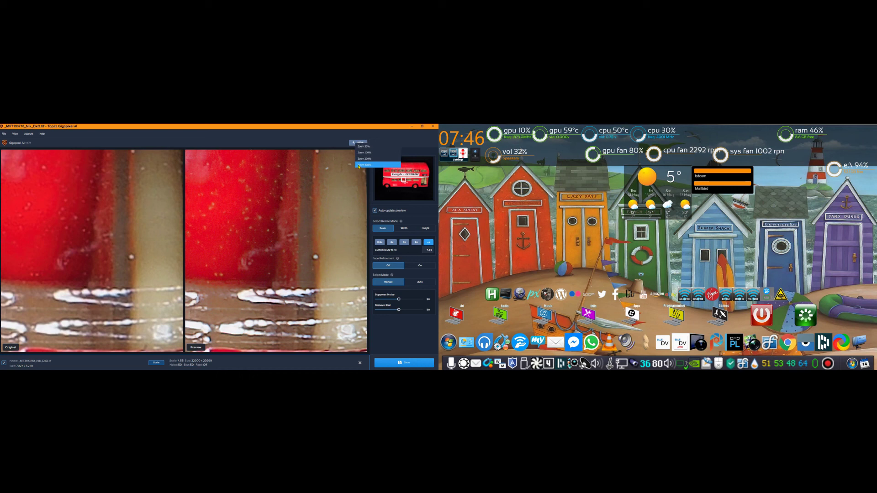
pyautogui.click(360, 165)
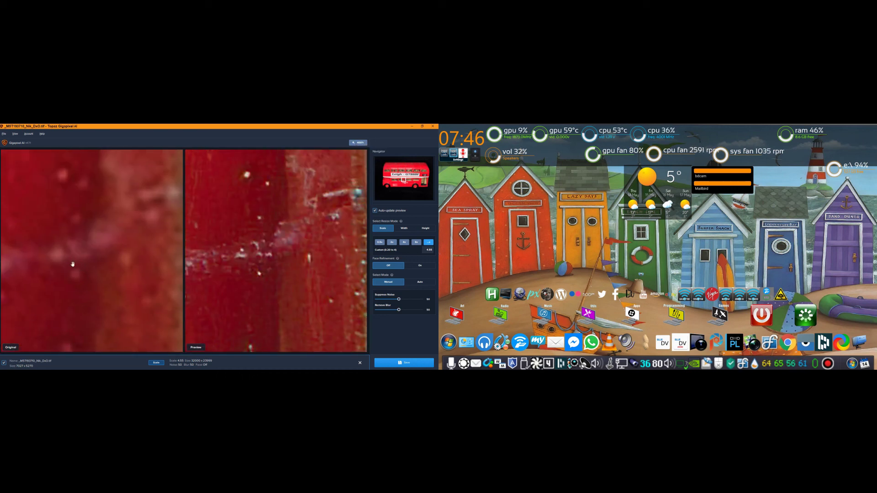
pyautogui.moveTo(64, 270); pyautogui.dragTo(301, 227)
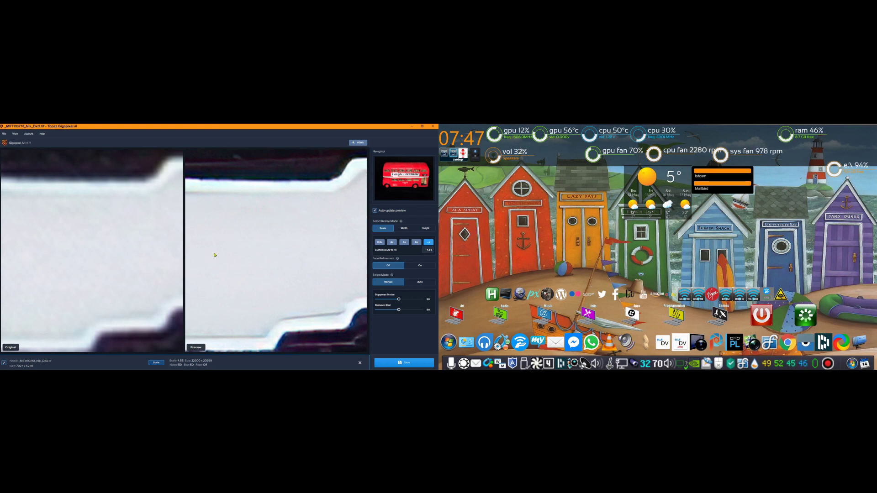
pyautogui.moveTo(143, 274); pyautogui.dragTo(152, 250)
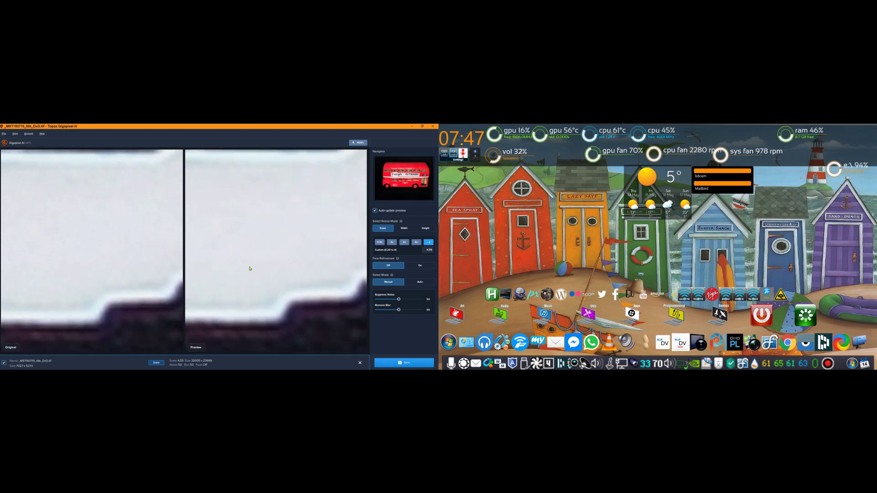
pyautogui.click(283, 263)
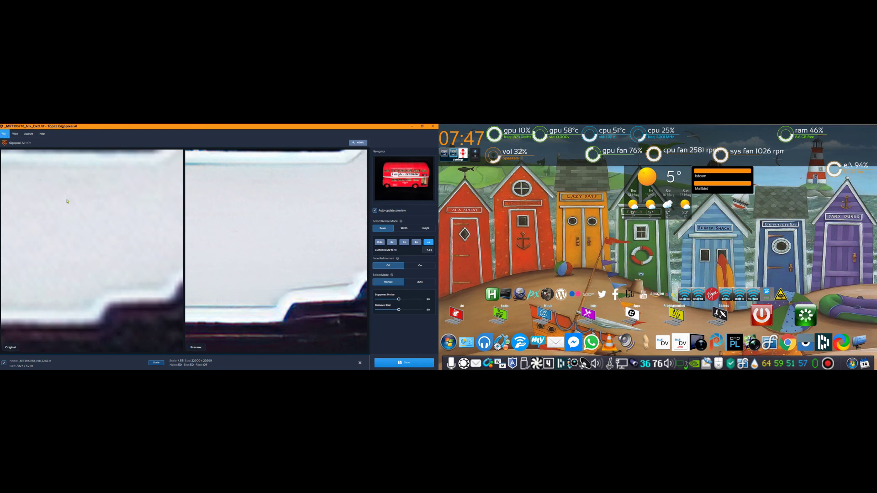
# Save the enlarged image as a TIFF in the source folder with no compression and the ProPhoto RGB colour profile
pyautogui.click(399, 363)
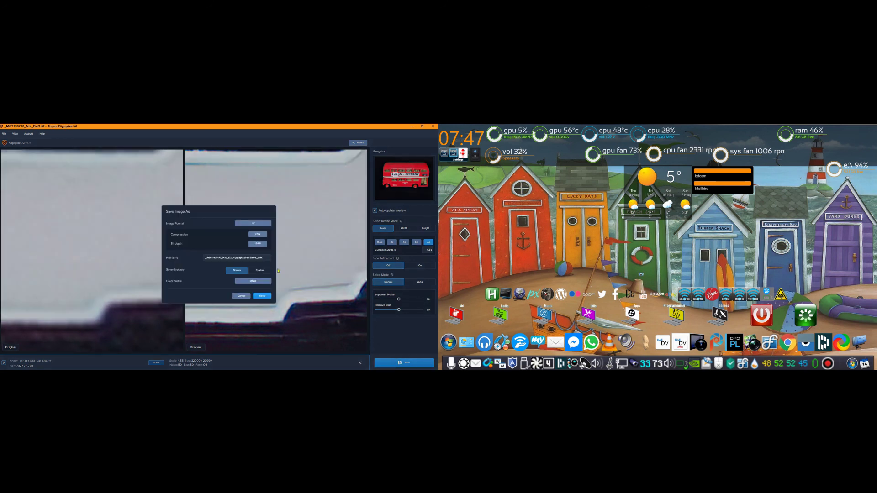
pyautogui.click(257, 235)
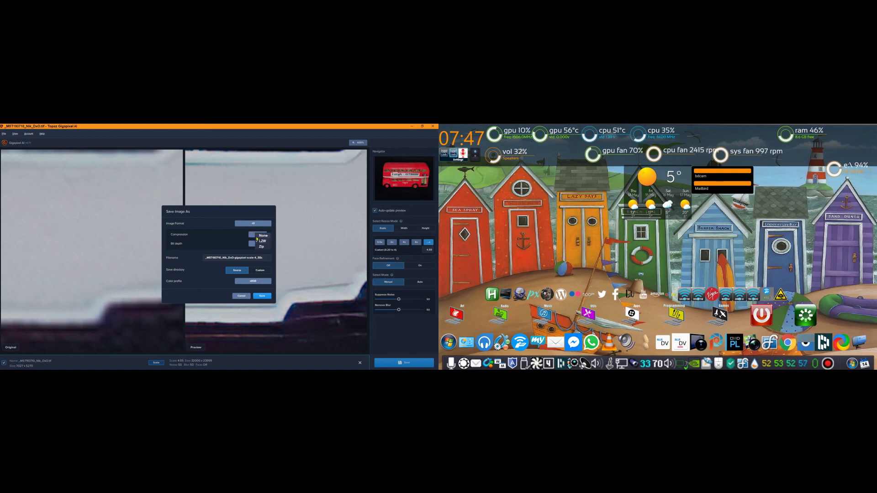
pyautogui.click(257, 237)
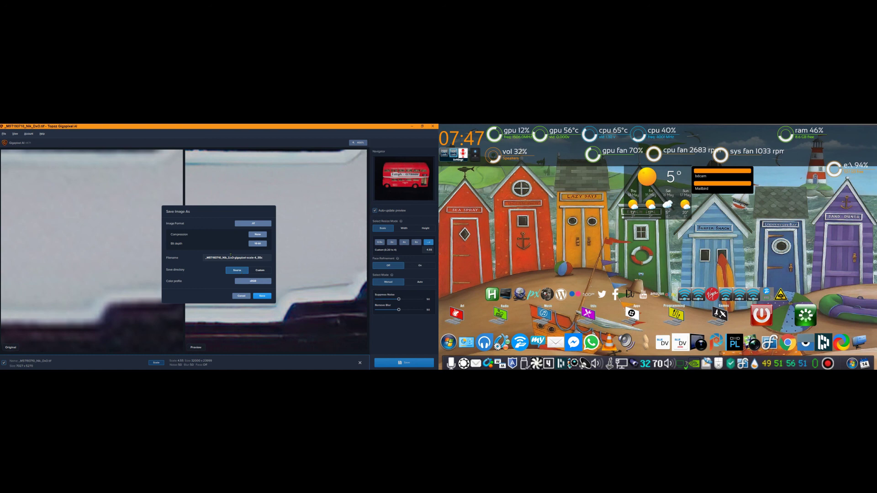
pyautogui.click(254, 283)
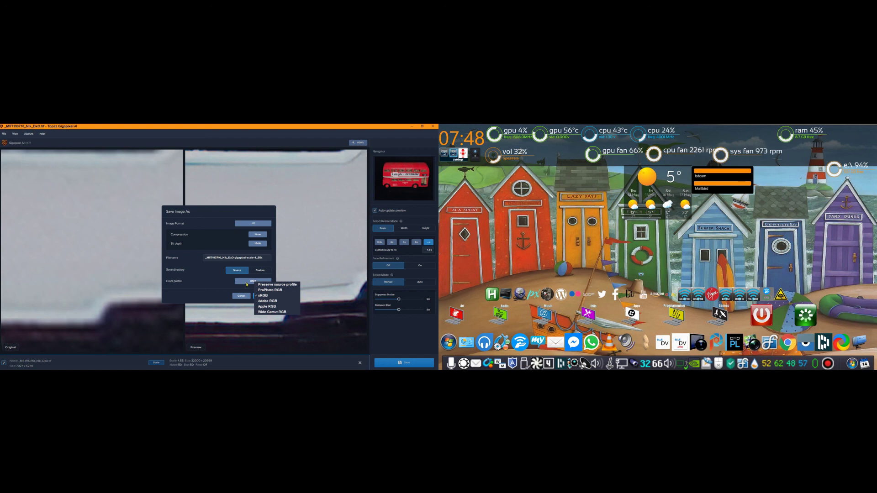
pyautogui.click(247, 284)
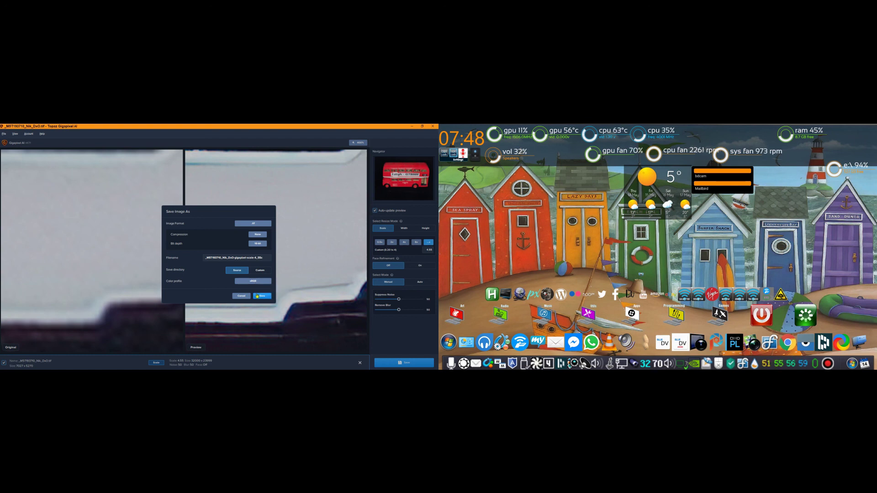
pyautogui.click(247, 282)
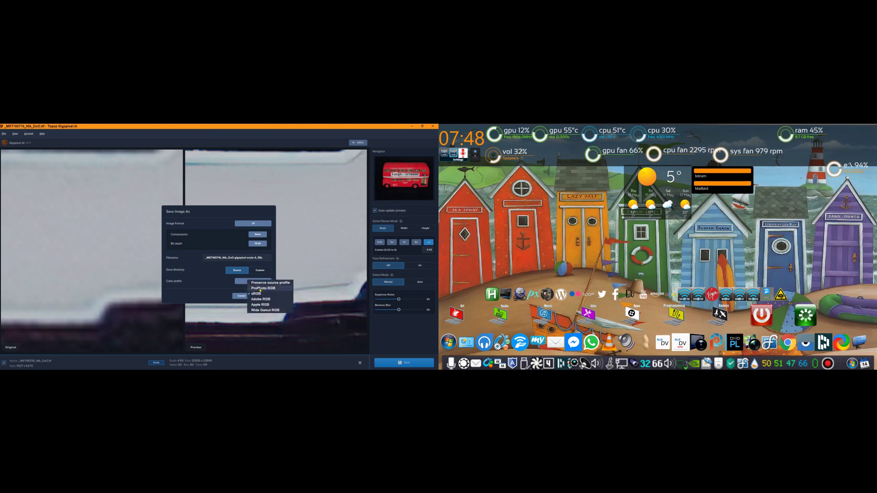
pyautogui.click(263, 289)
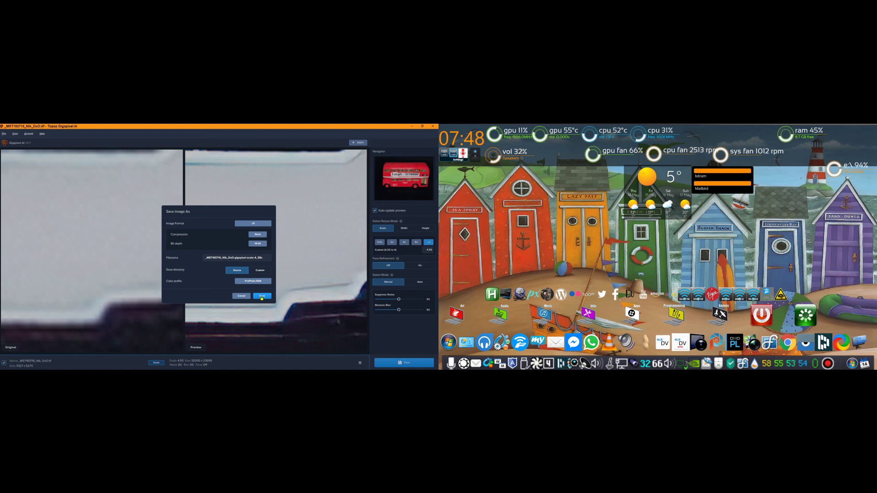
pyautogui.click(261, 296)
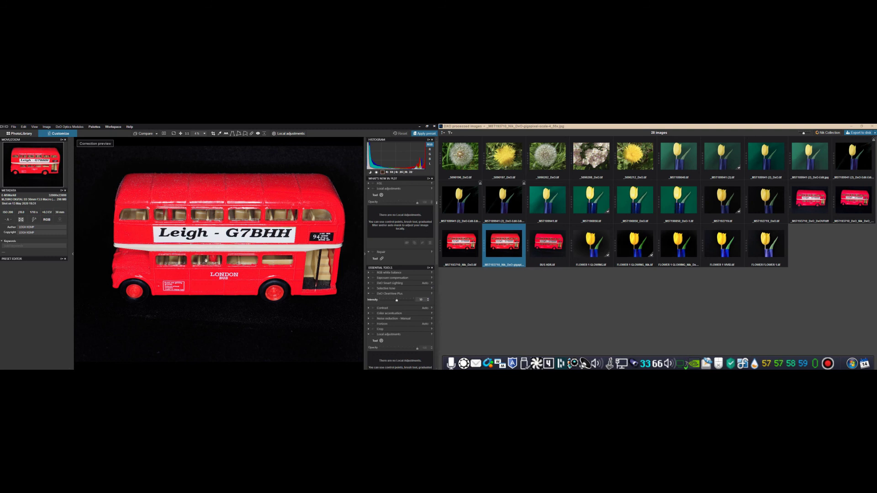
# In PhotoLab, examine the enlarged bus JPG up close around a lower-deck window and the red trim above it
pyautogui.scroll(5, 205, 260)
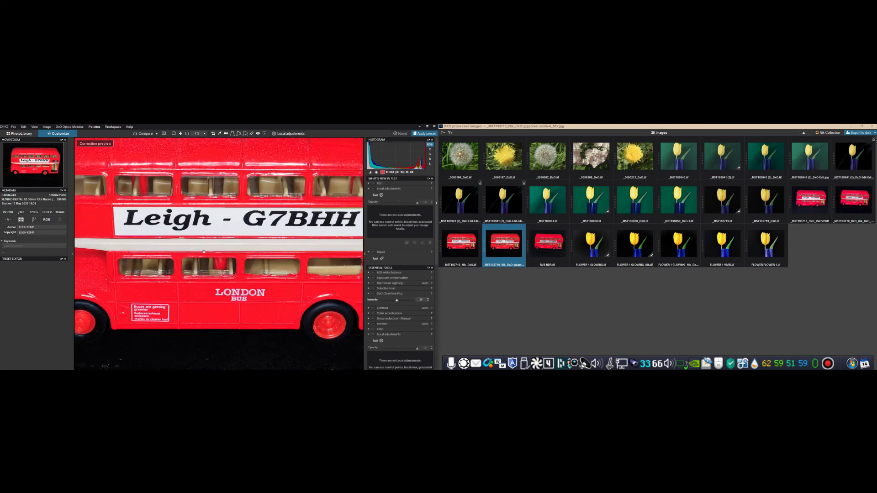
pyautogui.scroll(5, 206, 254)
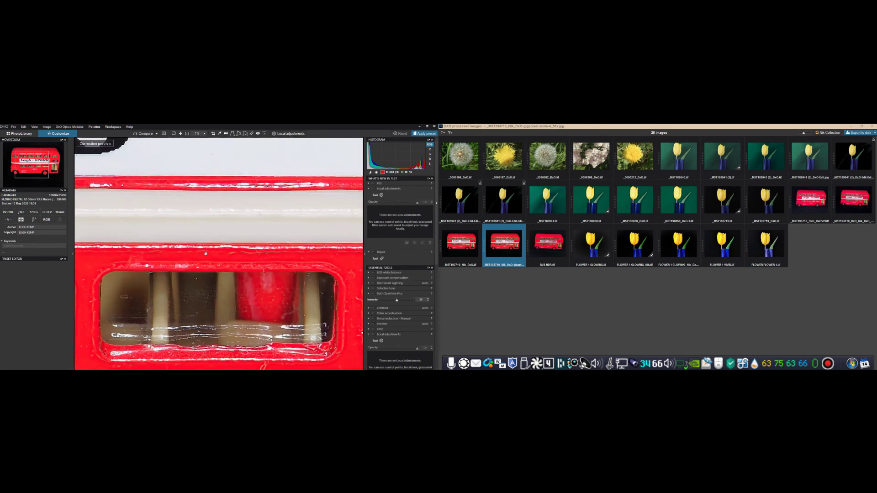
pyautogui.scroll(4, 206, 255)
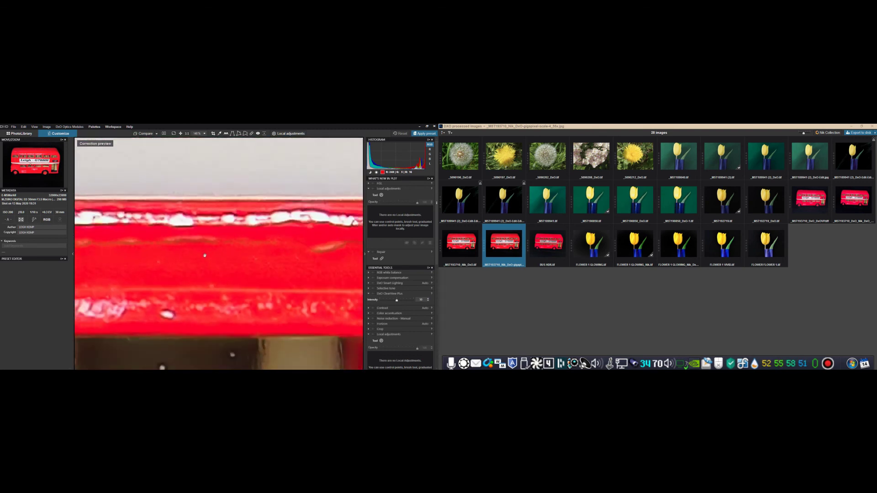
pyautogui.scroll(-1, 205, 255)
pyautogui.scroll(-1, 205, 256)
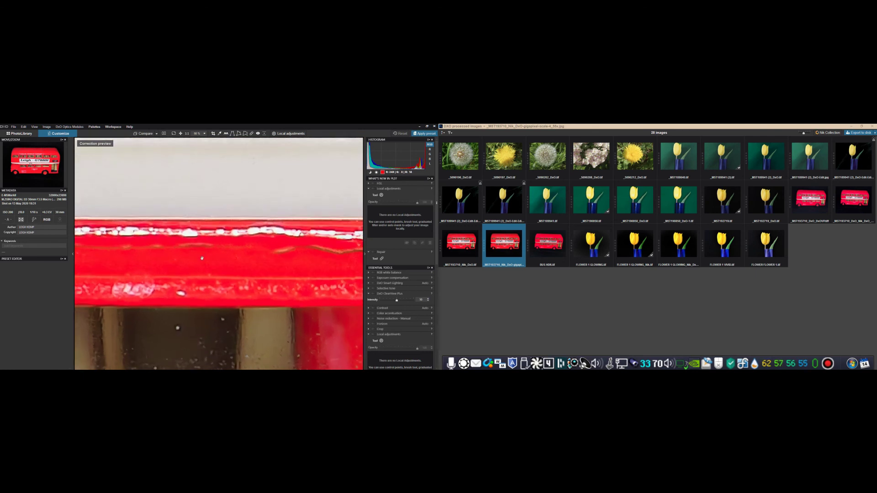
pyautogui.scroll(1, 202, 258)
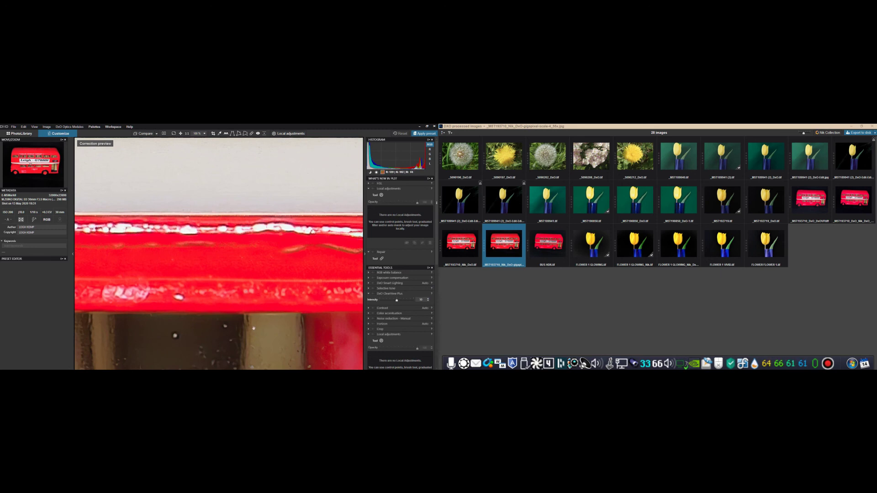
pyautogui.scroll(-6, 254, 328)
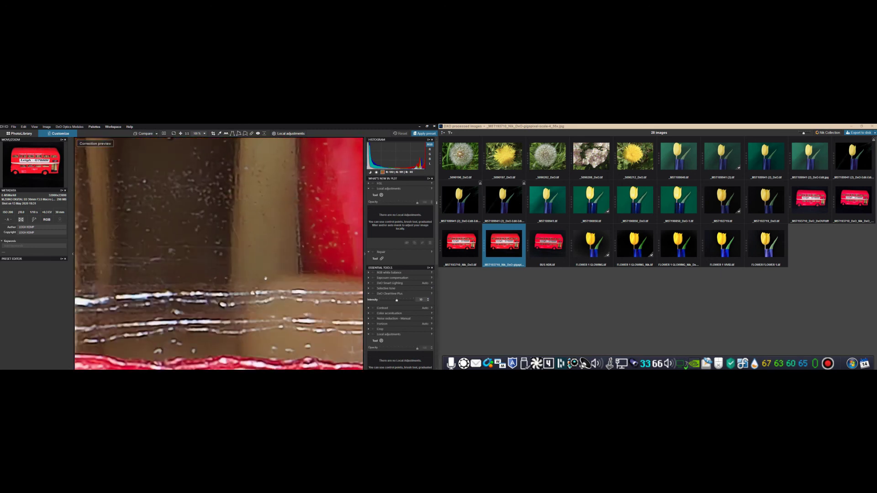
pyautogui.scroll(-6, 266, 280)
# Inspect the LONDON BUS lettering on the enlarged photo at close range and return to the whole bus
pyautogui.moveTo(268, 283); pyautogui.dragTo(116, 145)
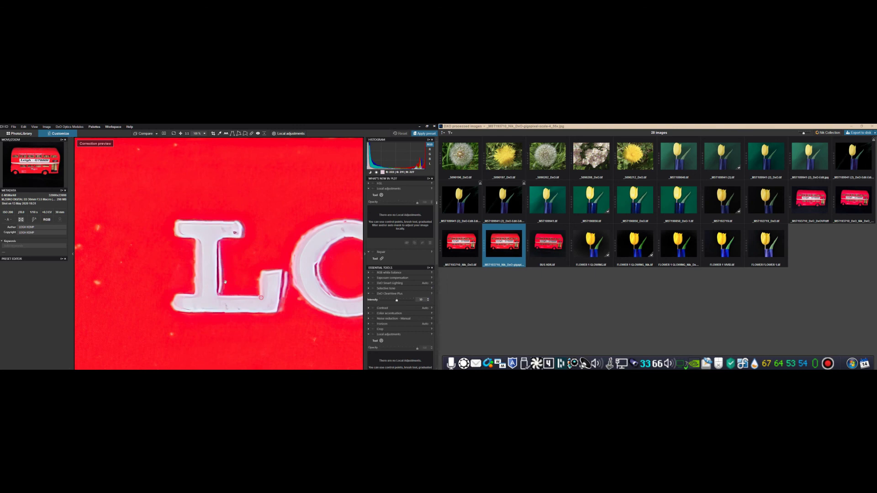
pyautogui.moveTo(225, 282); pyautogui.dragTo(70, 250)
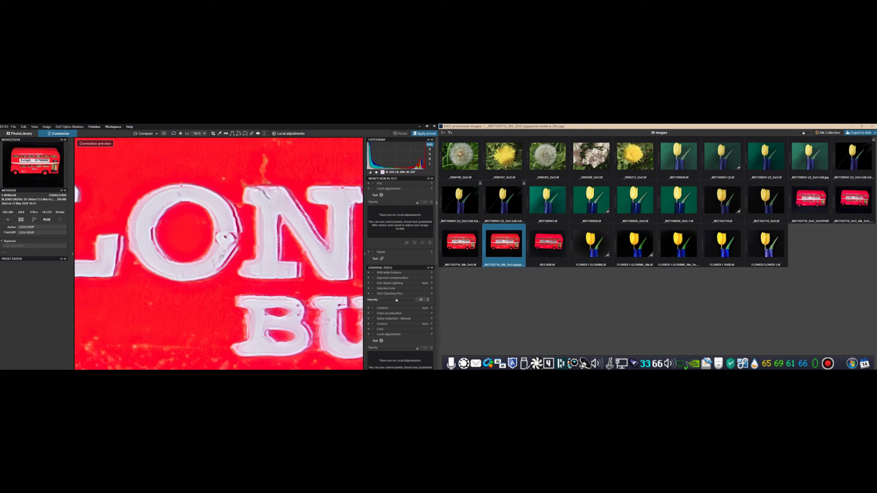
pyautogui.scroll(-5, 212, 262)
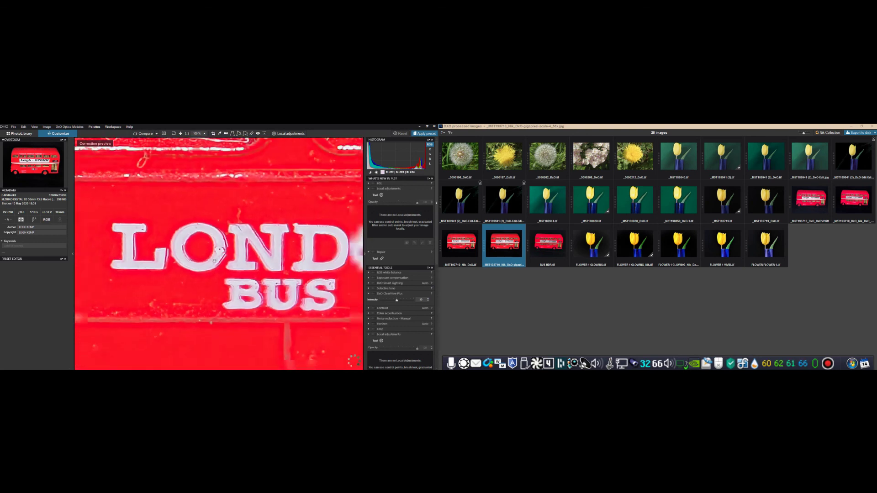
pyautogui.scroll(-3, 215, 260)
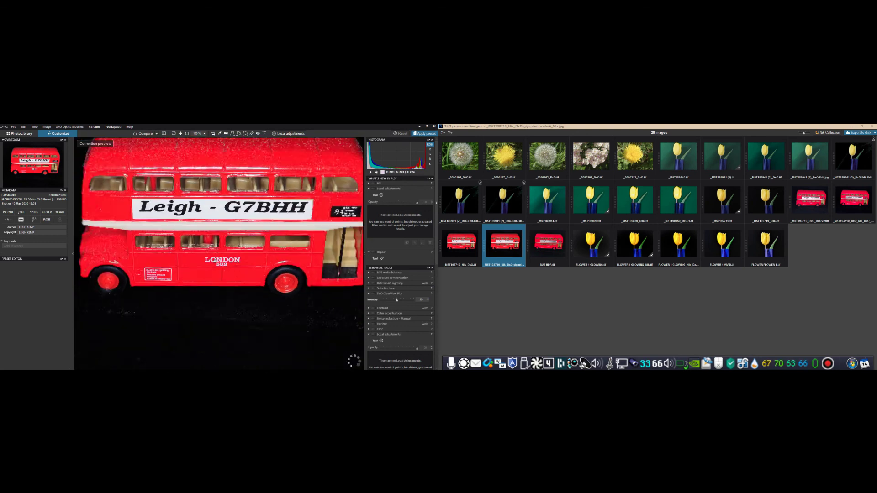
pyautogui.scroll(1, 214, 261)
pyautogui.scroll(-4, 213, 262)
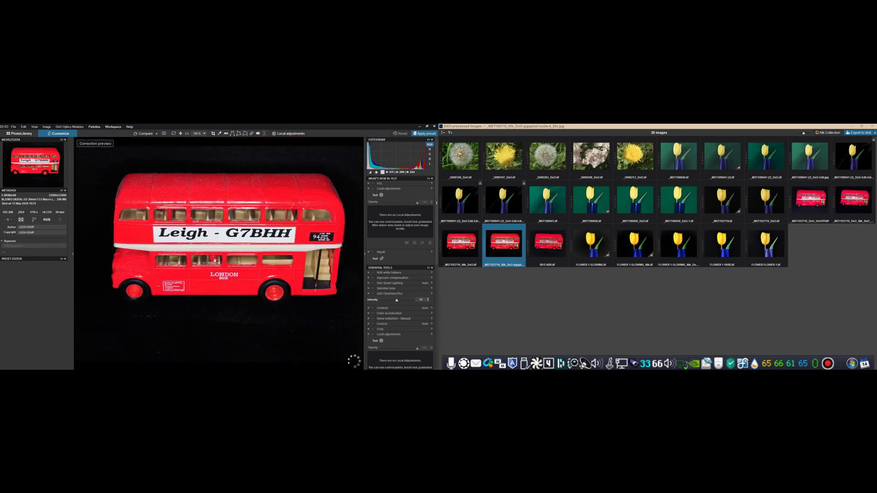
pyautogui.scroll(3, 211, 262)
pyautogui.scroll(-3, 211, 262)
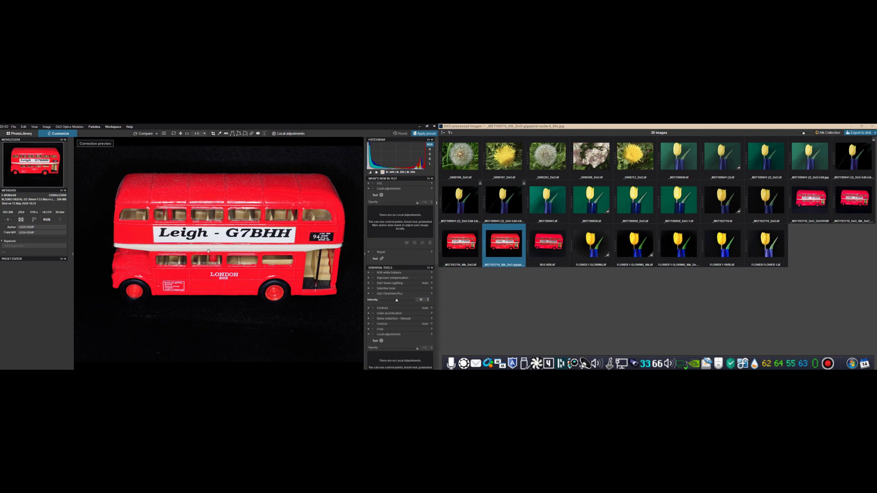
# Examine the red trim line directly below the white name banner for fine detail in the enlarged photo
pyautogui.scroll(3, 209, 250)
pyautogui.scroll(5, 208, 251)
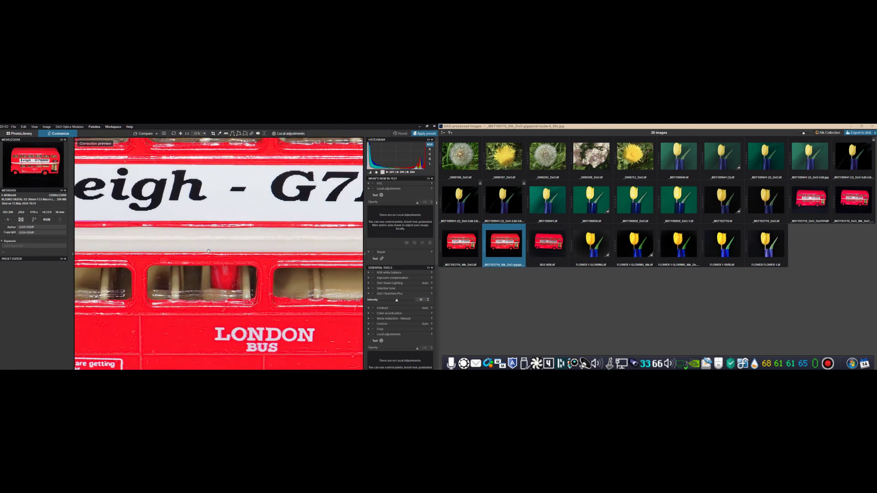
pyautogui.scroll(4, 207, 252)
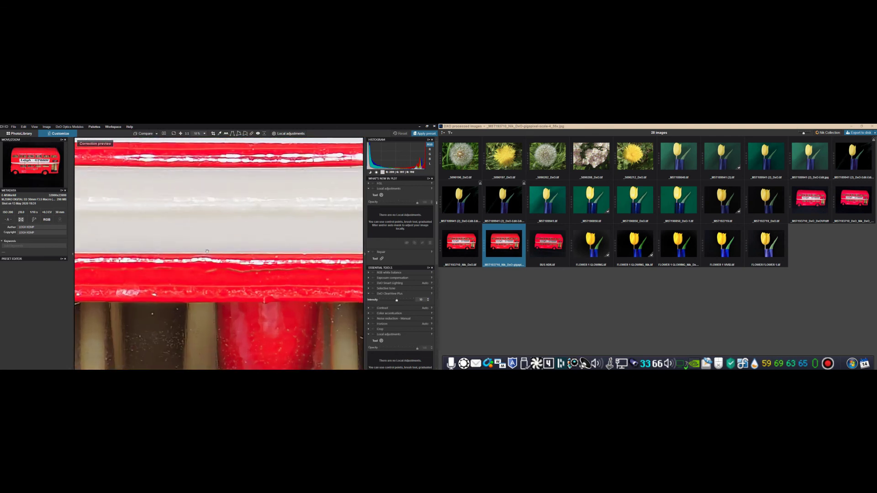
pyautogui.moveTo(196, 180); pyautogui.dragTo(178, 280)
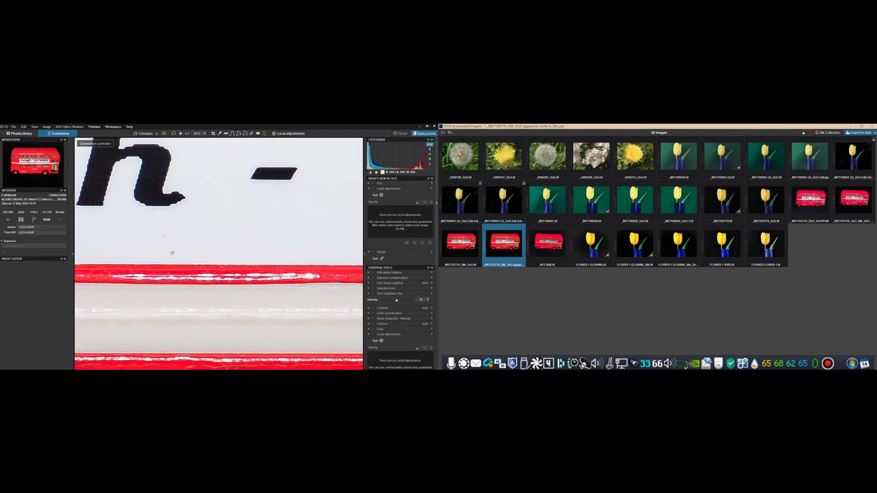
pyautogui.scroll(3, 169, 273)
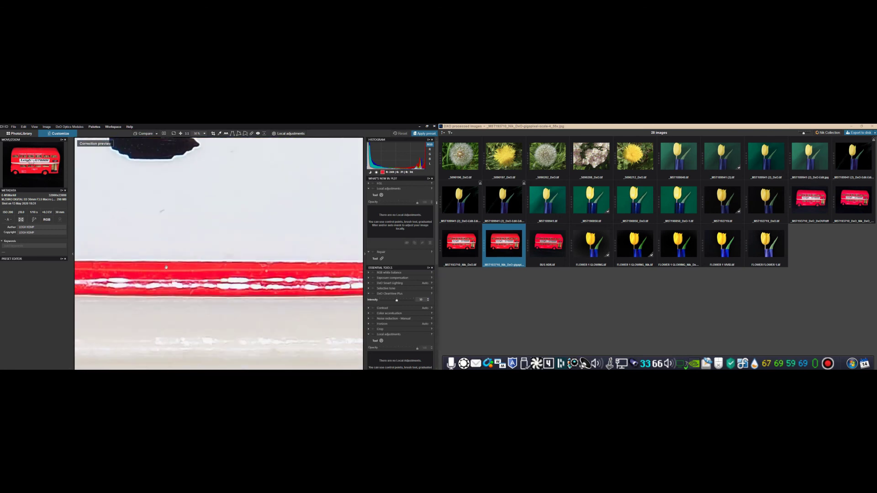
pyautogui.scroll(2, 166, 266)
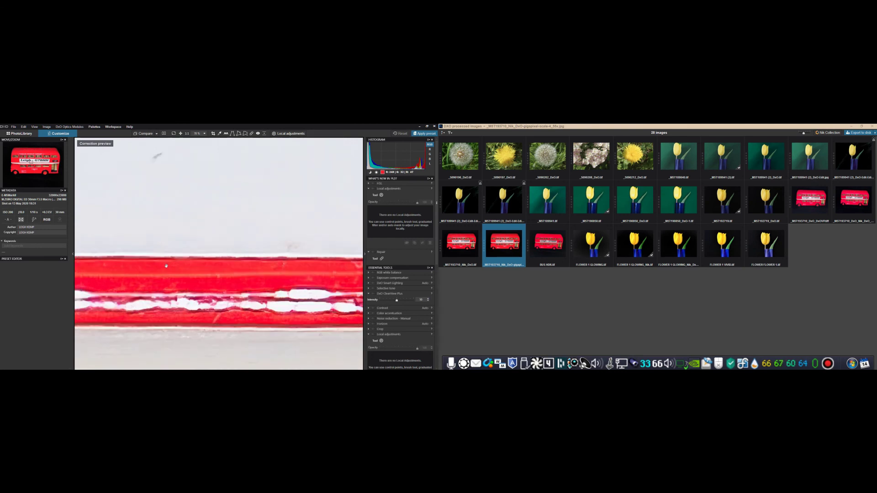
pyautogui.scroll(1, 166, 266)
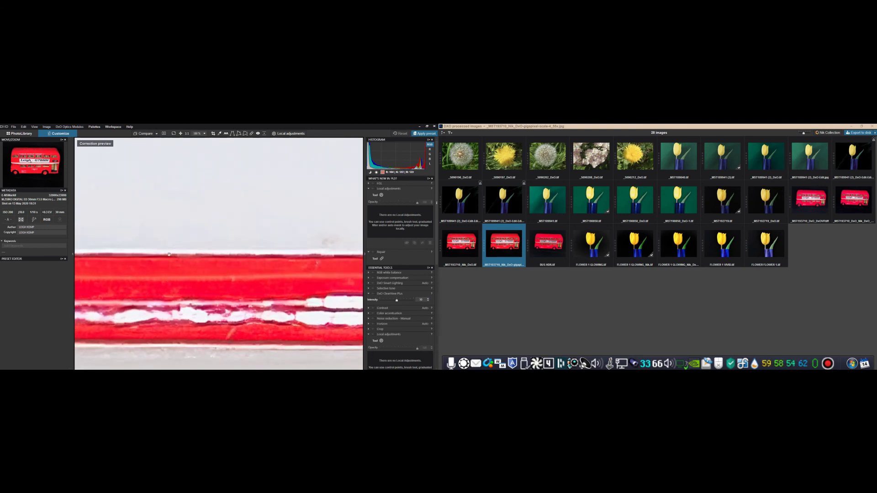
pyautogui.scroll(-3, 169, 254)
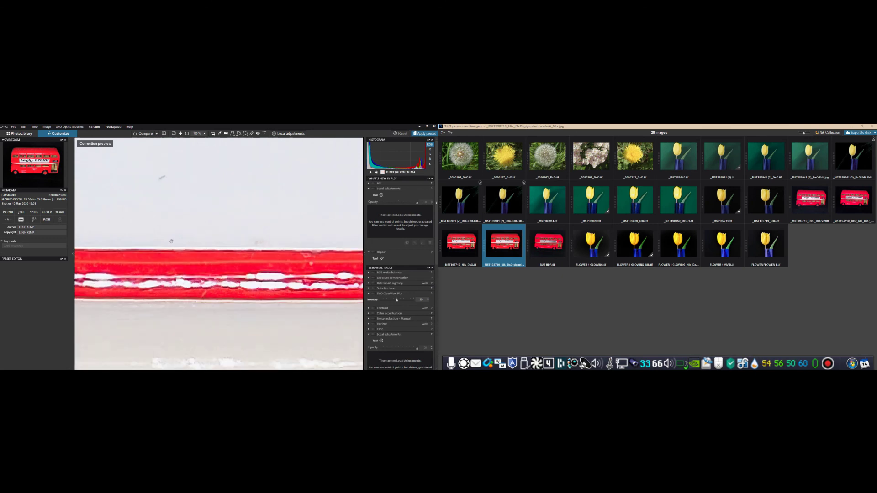
# Inspect the lower-deck window above the LONDON BUS lettering and the red sill beneath it at close range, then return to the wider bus view
pyautogui.scroll(3, 186, 294)
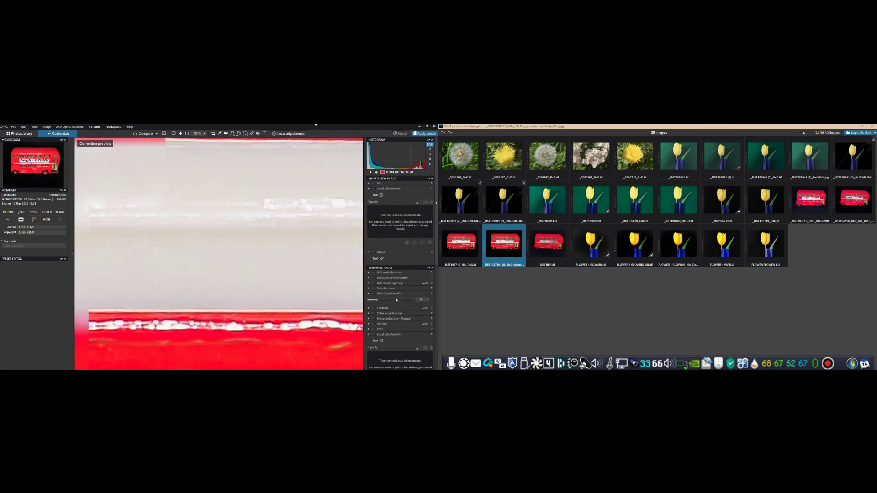
pyautogui.moveTo(225, 298); pyautogui.dragTo(137, 124)
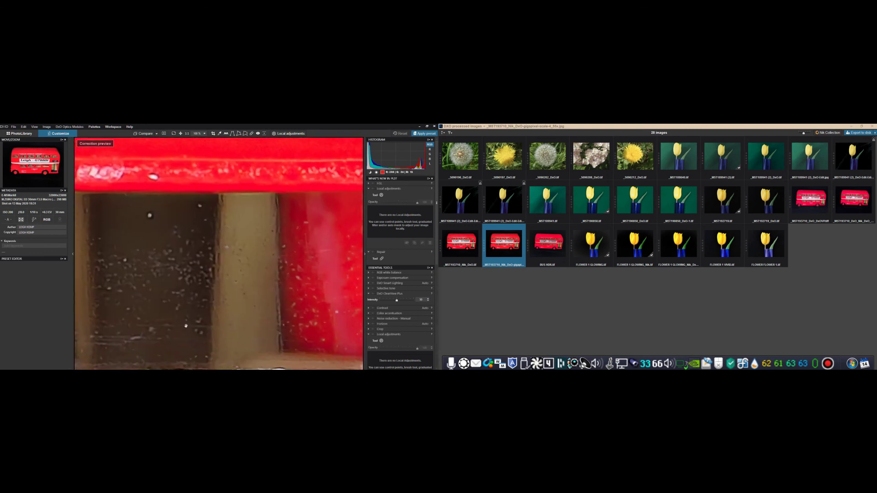
pyautogui.moveTo(204, 265); pyautogui.dragTo(204, 197)
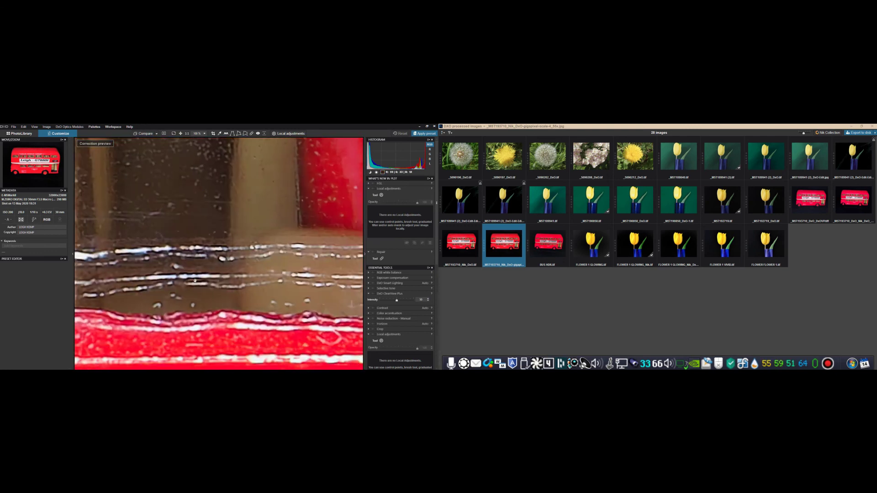
pyautogui.scroll(-5, 171, 298)
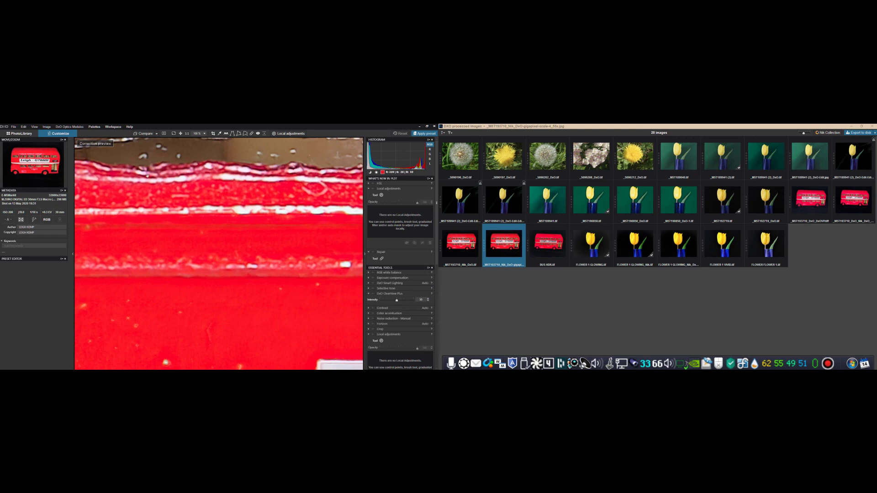
pyautogui.scroll(5, 177, 249)
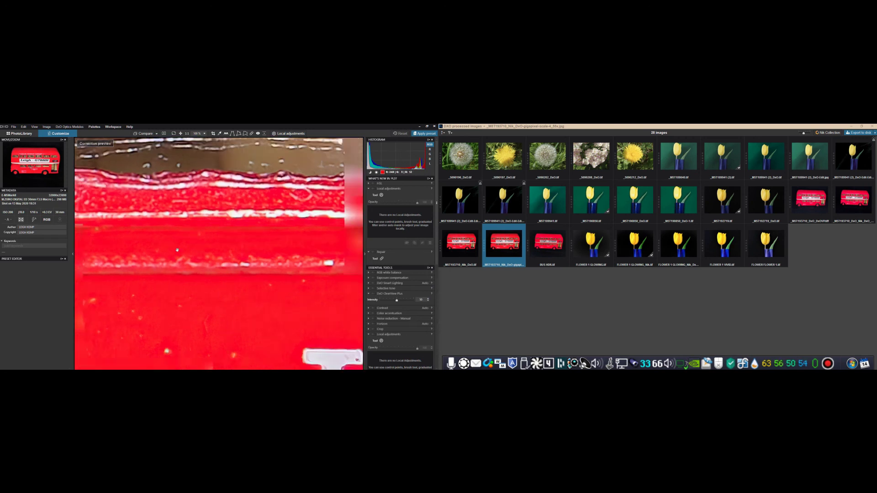
pyautogui.scroll(-5, 178, 249)
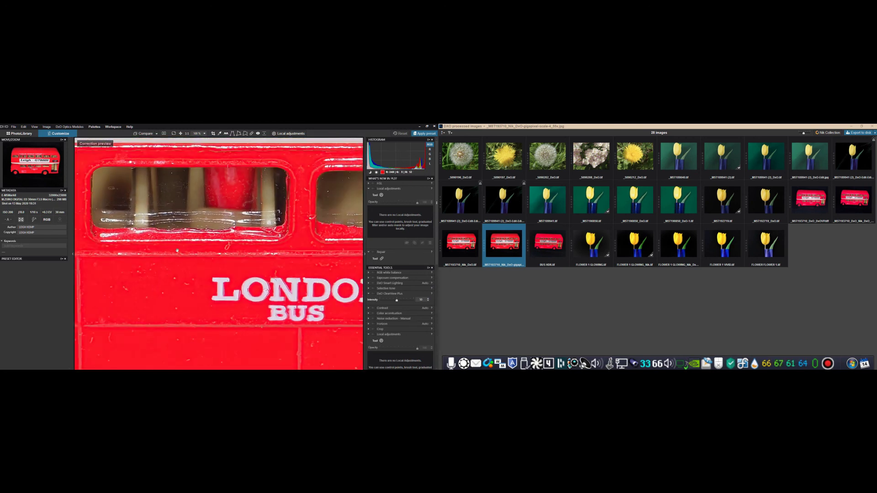
pyautogui.scroll(-2, 178, 253)
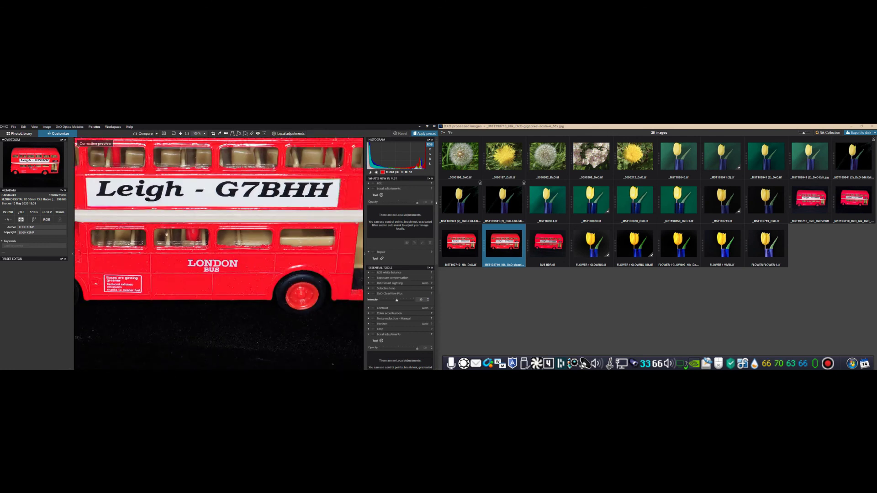